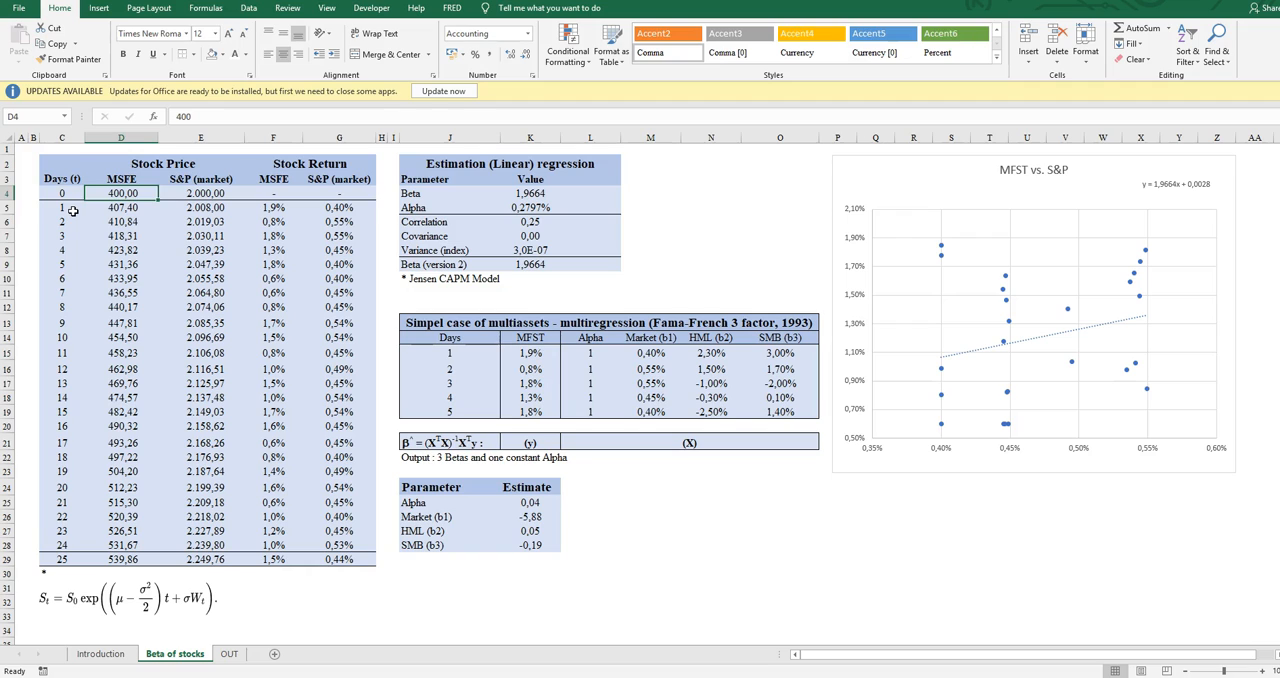
# - Look through the MSFE stock prices from day 0 to day 25
pyautogui.press('Up')
pyautogui.press('Down')
pyautogui.press('Down')
pyautogui.press('Down')
pyautogui.press('Down')
pyautogui.press('Down')
pyautogui.press('Down')
pyautogui.press('Down')
pyautogui.press('Down')
pyautogui.press('Down')
pyautogui.press('Down')
pyautogui.press('Down')
pyautogui.press('Down')
pyautogui.press('Down')
pyautogui.press('Down')
pyautogui.press('Down')
pyautogui.press('Down')
pyautogui.press('Down')
pyautogui.press('Down')
pyautogui.press('Down')
pyautogui.press('Down')
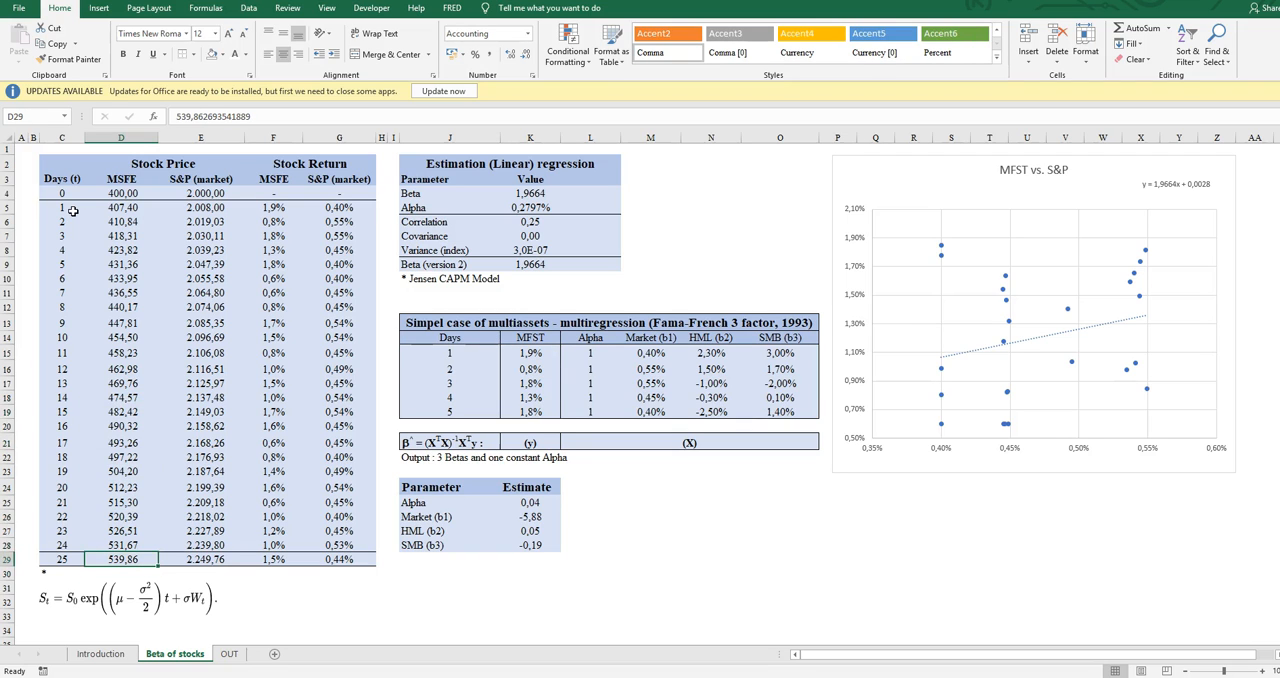
pyautogui.press('Up')
pyautogui.press('Up')
pyautogui.press('Up')
pyautogui.press('Up')
pyautogui.press('Up')
pyautogui.press('Up')
pyautogui.press('Up')
pyautogui.press('Up')
pyautogui.press('Up')
pyautogui.press('Up')
pyautogui.press('Up')
pyautogui.press('Up')
pyautogui.press('Up')
pyautogui.press('Up')
pyautogui.press('Up')
pyautogui.press('Up')
pyautogui.press('Up')
pyautogui.press('Up')
pyautogui.press('Up')
pyautogui.press('Up')
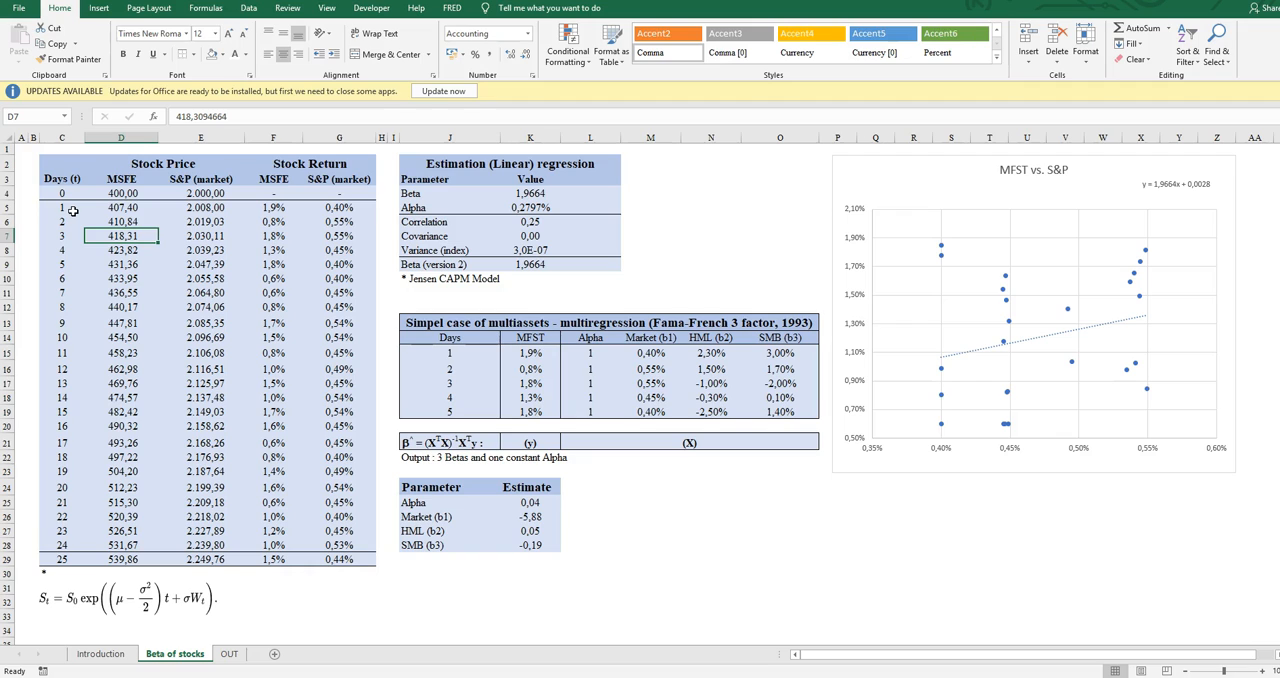
pyautogui.press('Up')
pyautogui.press('Up')
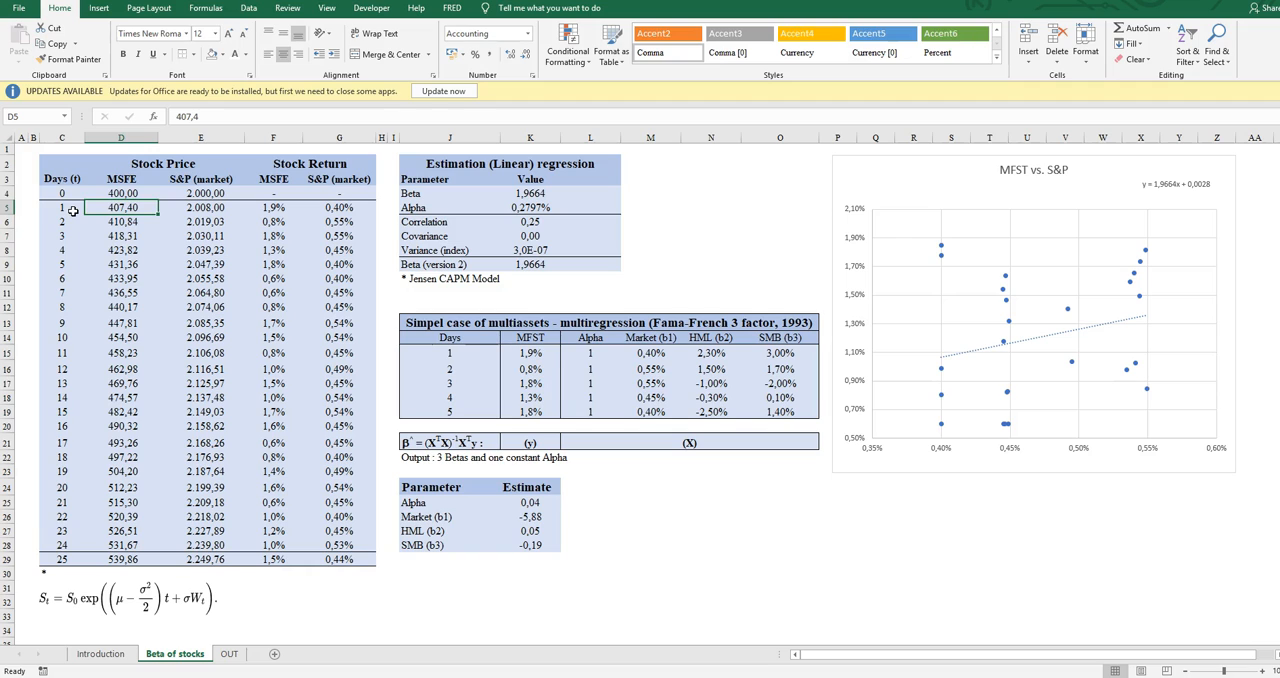
# - Look through the S&P (market) prices from the column header to day 25
pyautogui.press('Right')
pyautogui.press('Up')
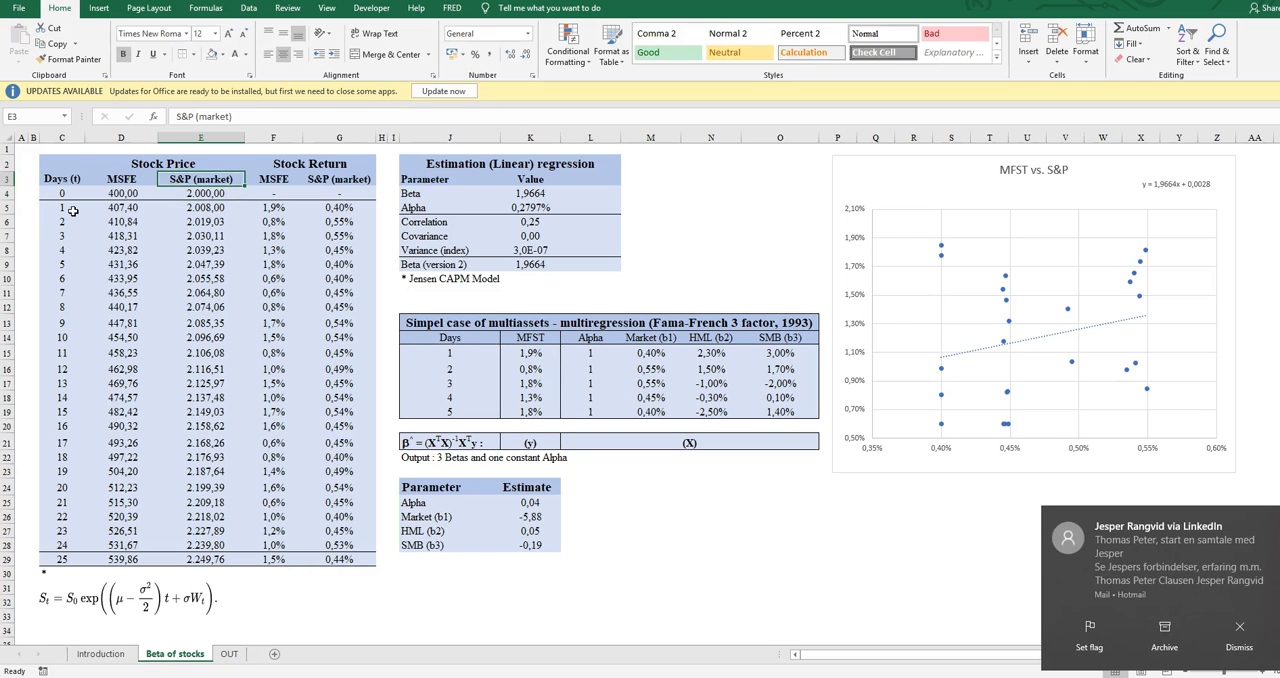
pyautogui.press('Down')
pyautogui.press('Down')
pyautogui.press('Down')
pyautogui.press('Down')
pyautogui.press('Down')
pyautogui.press('Down')
pyautogui.press('Down')
pyautogui.press('Down')
pyautogui.press('Down')
pyautogui.press('Down')
pyautogui.press('Down')
pyautogui.press('Down')
pyautogui.press('Down')
pyautogui.press('Down')
pyautogui.press('Down')
pyautogui.press('Down')
pyautogui.press('Down')
pyautogui.press('Down')
pyautogui.press('Down')
pyautogui.press('Down')
pyautogui.press('Down')
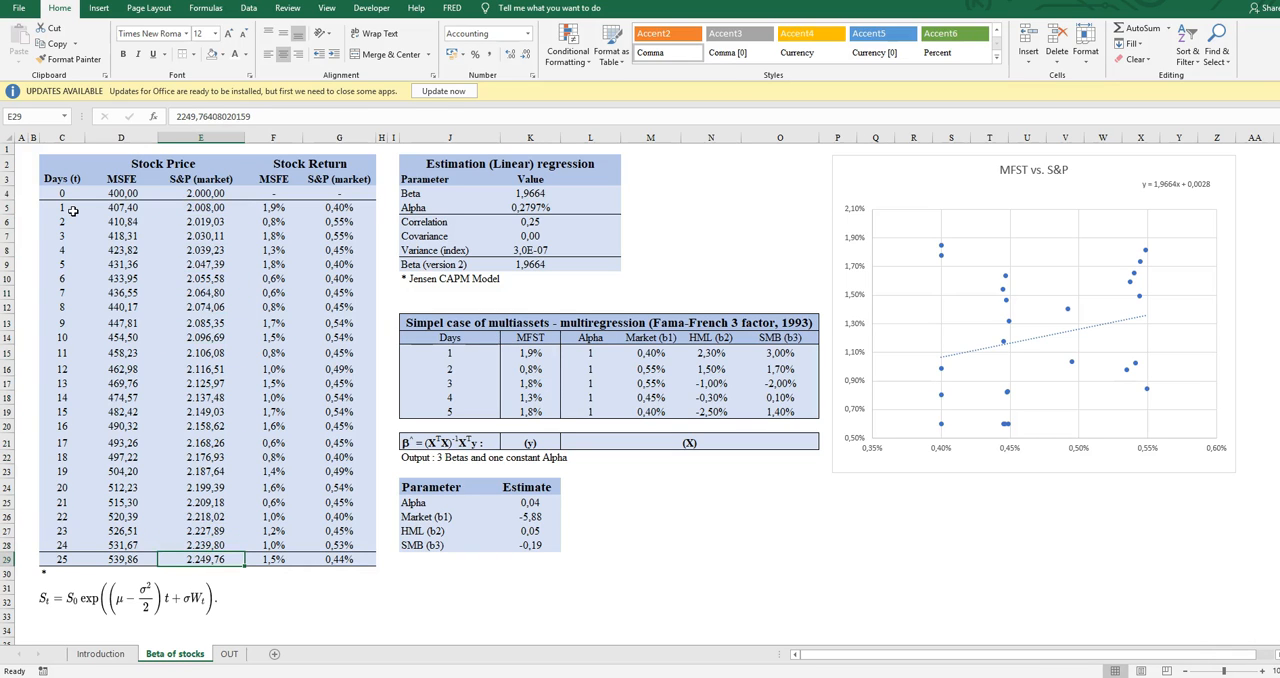
pyautogui.press('Up')
pyautogui.press('Up')
pyautogui.press('Up')
pyautogui.press('Up')
pyautogui.press('Up')
pyautogui.press('Up')
pyautogui.press('Up')
pyautogui.press('Up')
pyautogui.press('Up')
pyautogui.press('Up')
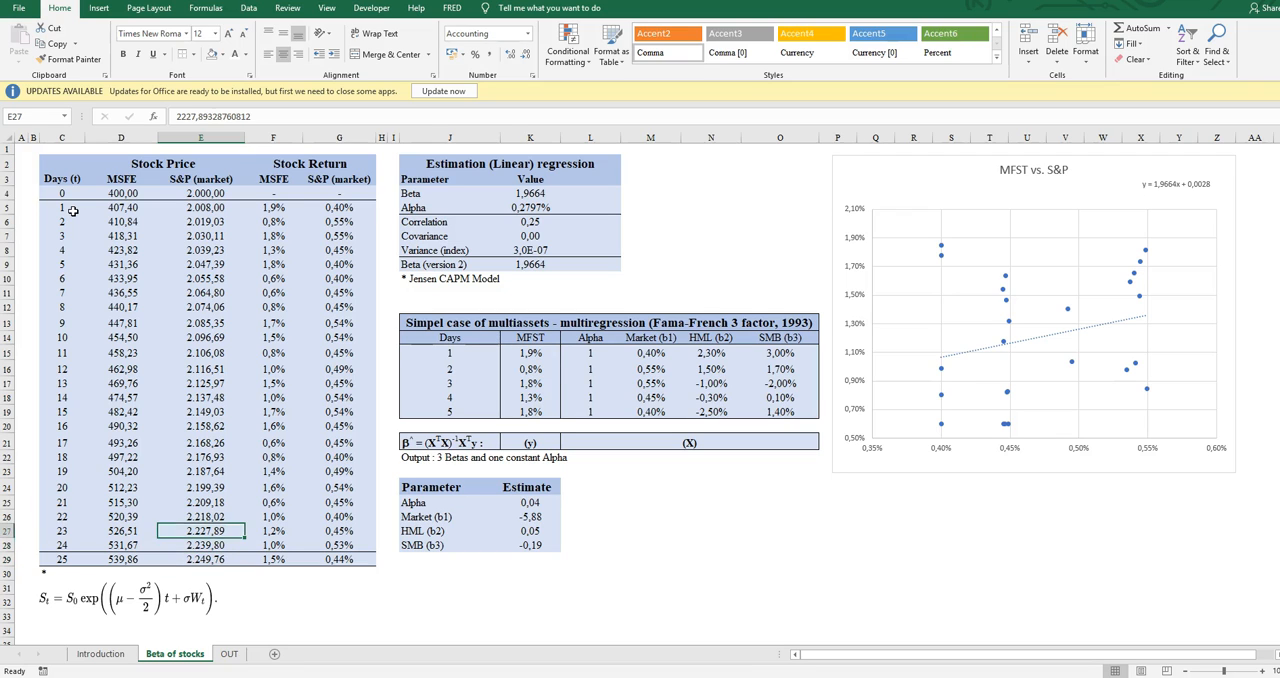
# - Examine the MSFE stock return formulas, focusing on the first three days in F5 to F7
pyautogui.press('Right')
pyautogui.press('Up')
pyautogui.press('Up')
pyautogui.press('Up')
pyautogui.press('Up')
pyautogui.press('Up')
pyautogui.press('Up')
pyautogui.press('Up')
pyautogui.press('Up')
pyautogui.press('Up')
pyautogui.press('Up')
pyautogui.press('Up')
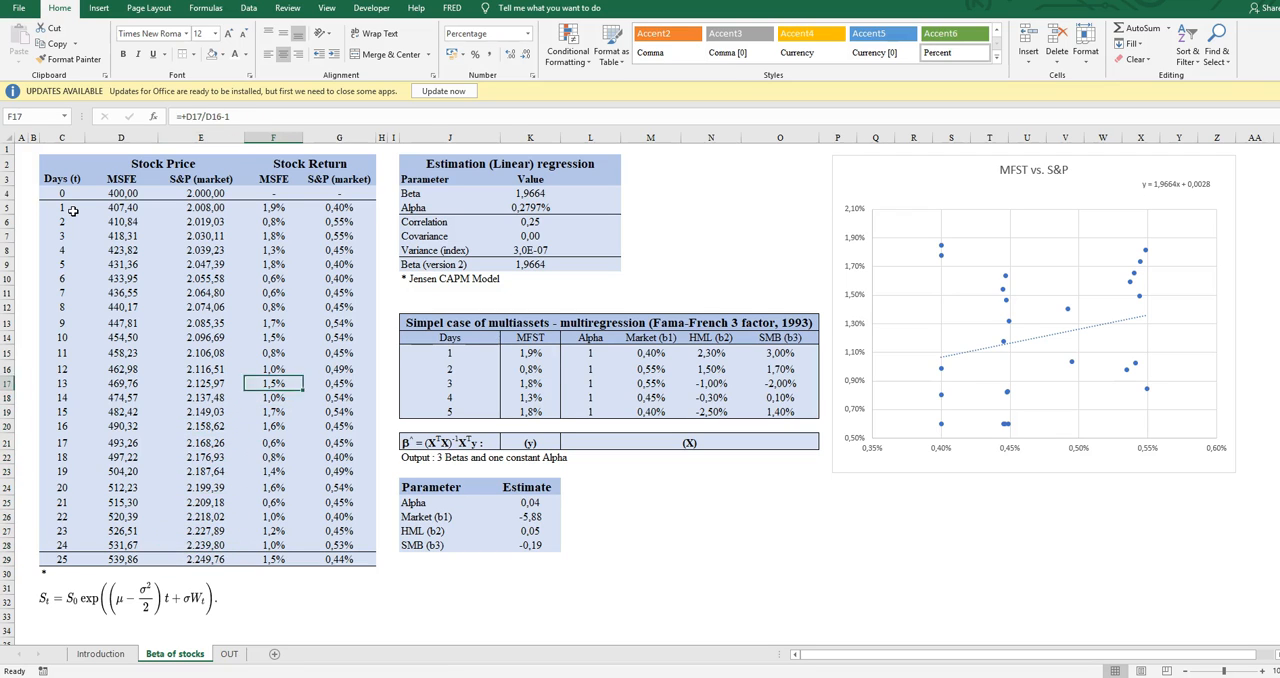
pyautogui.press('Up')
pyautogui.press('Up')
pyautogui.press('Up')
pyautogui.press('Up')
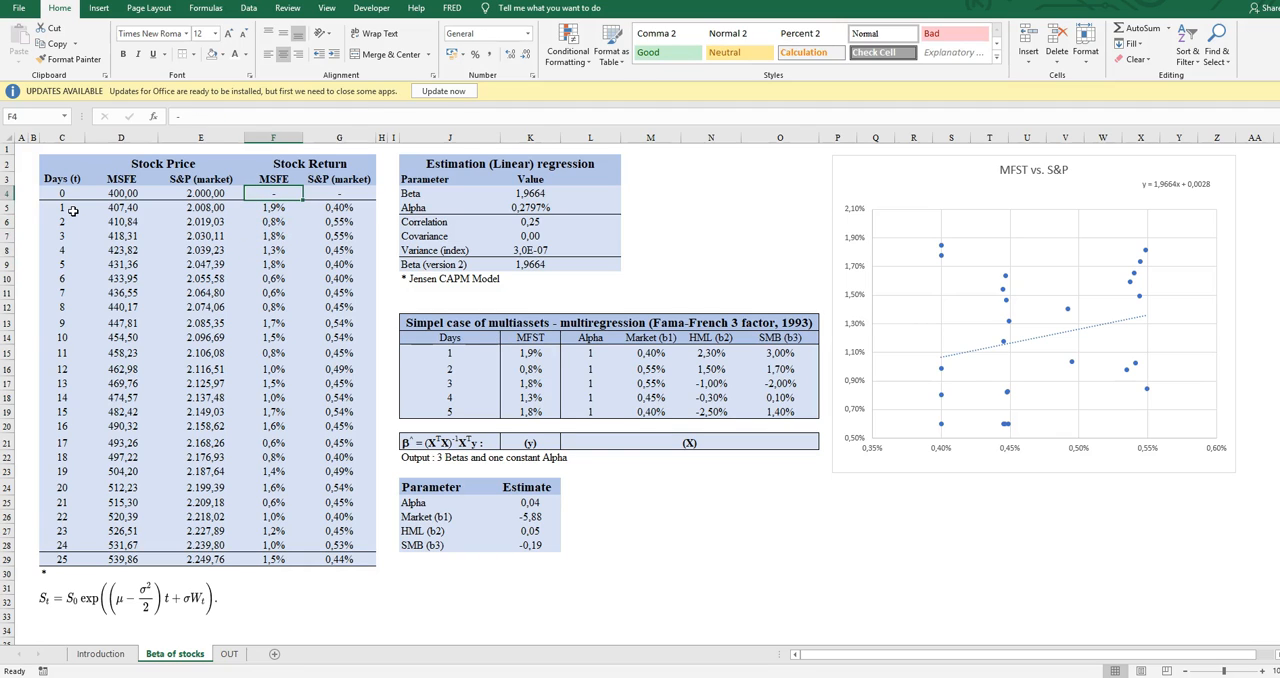
pyautogui.press('Down')
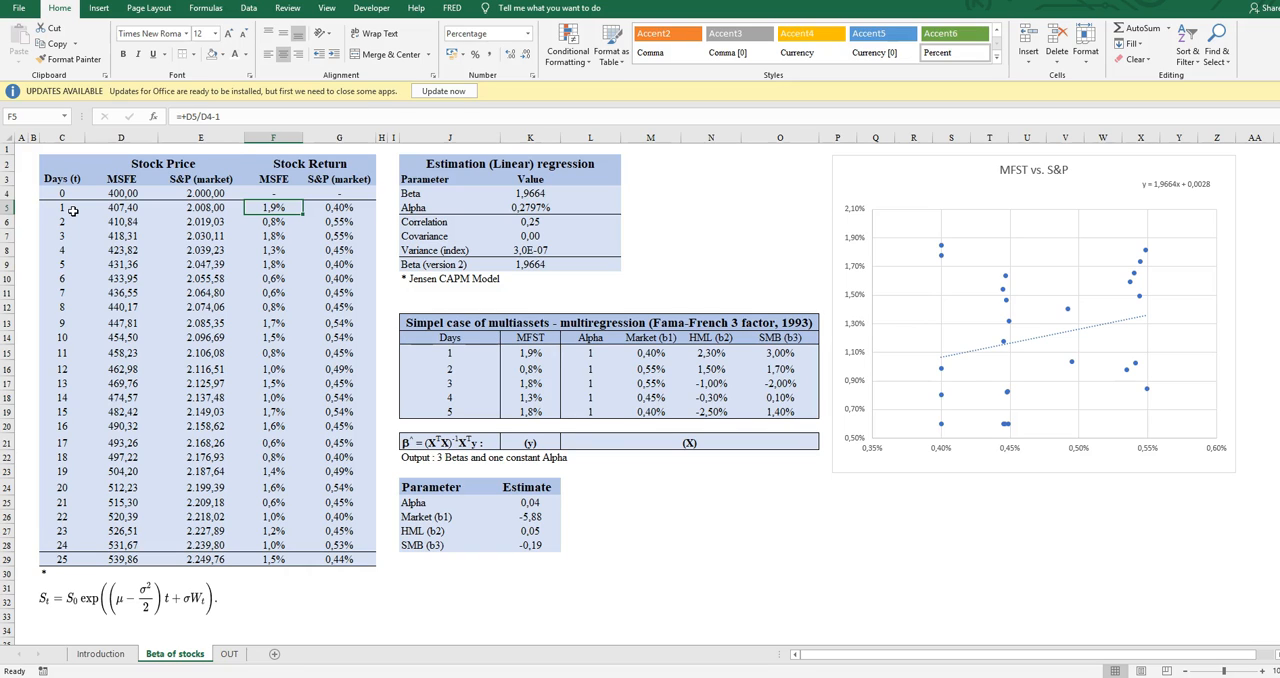
pyautogui.press('Down')
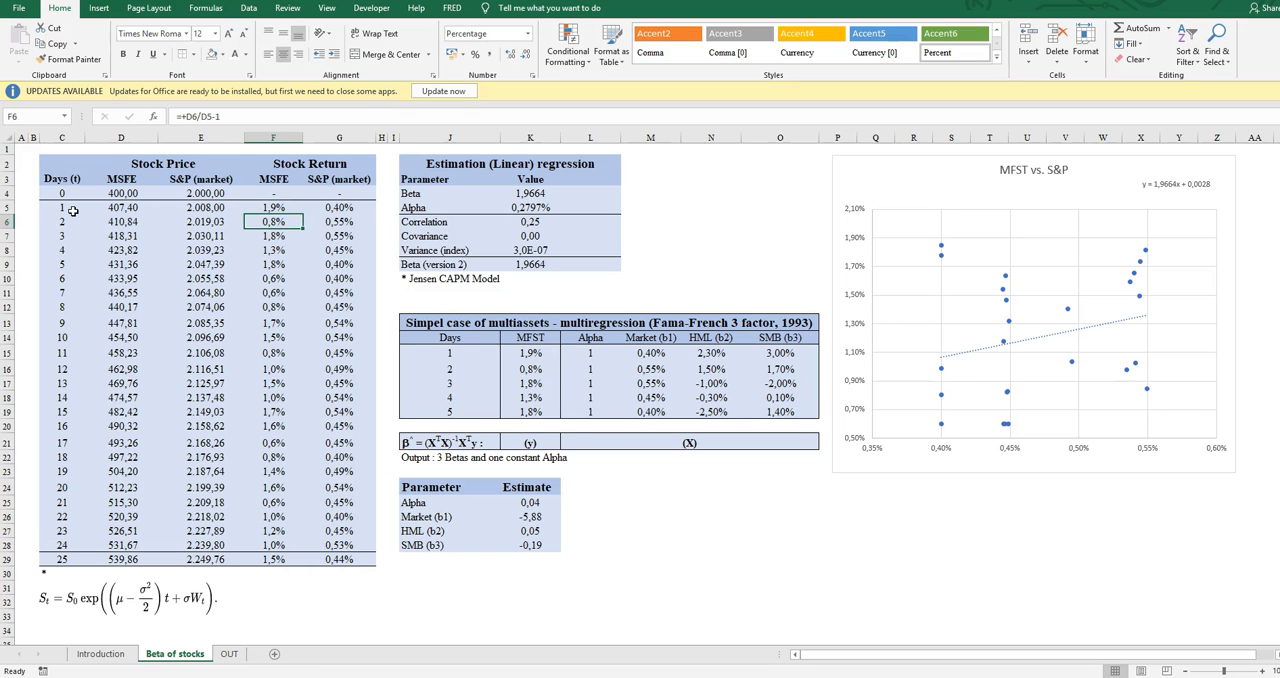
pyautogui.press('Down')
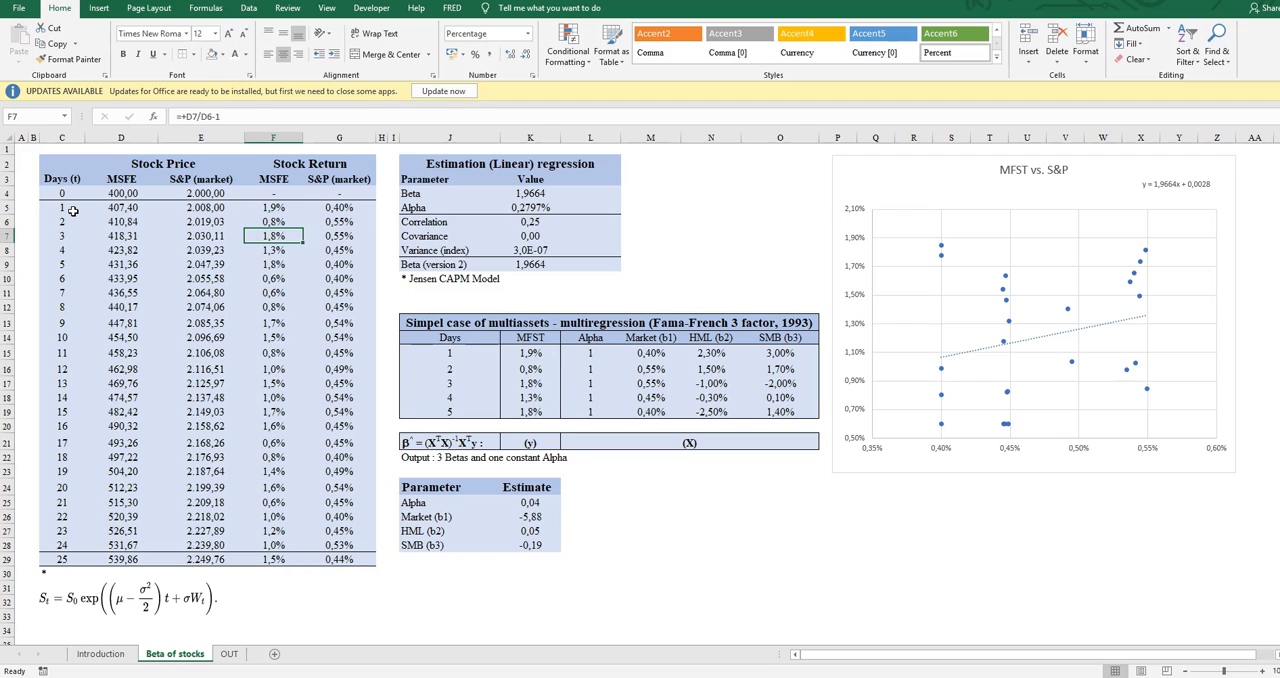
pyautogui.press('Up')
pyautogui.press('Up')
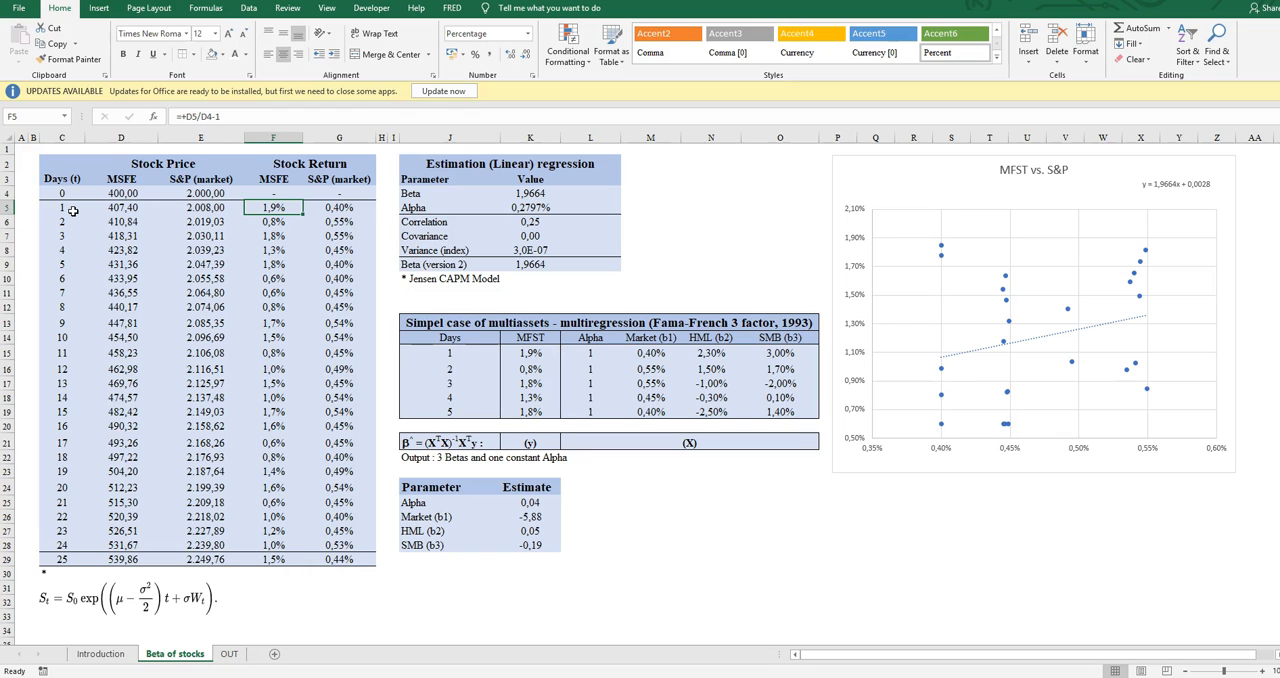
# - Check the first S&P (market) return formula and highlight both stock return columns from day 1 down
pyautogui.press('Right')
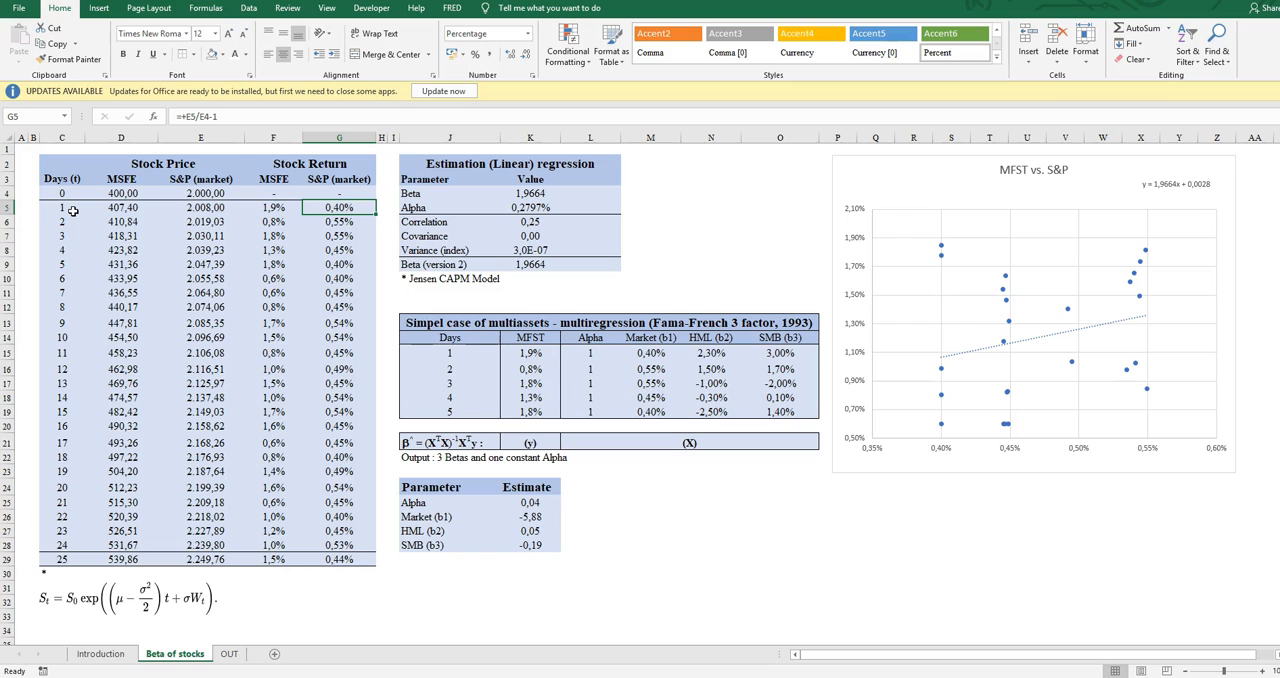
pyautogui.press('Left')
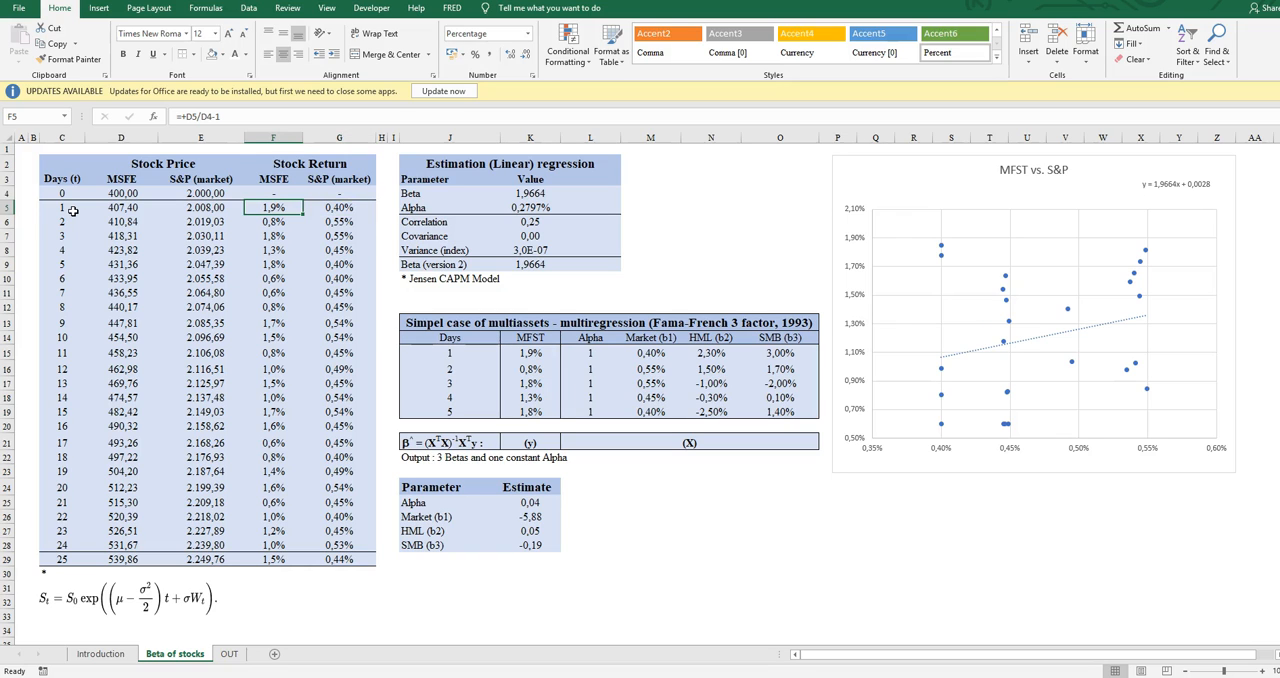
pyautogui.hotkey('shift', 'Right')
pyautogui.hotkey('shift', 'Down')
pyautogui.hotkey('shift', 'Down')
pyautogui.hotkey('shift', 'Down')
pyautogui.hotkey('shift', 'Down')
pyautogui.hotkey('shift', 'Down')
pyautogui.hotkey('shift', 'Down')
pyautogui.hotkey('shift', 'Down')
pyautogui.hotkey('shift', 'Down')
pyautogui.hotkey('shift', 'Down')
pyautogui.hotkey('shift', 'Down')
pyautogui.hotkey('shift', 'Down')
pyautogui.hotkey('shift', 'Down')
pyautogui.hotkey('shift', 'Down')
pyautogui.hotkey('shift', 'Down')
pyautogui.hotkey('shift', 'Down')
pyautogui.hotkey('shift', 'Down')
pyautogui.hotkey('shift', 'Down')
pyautogui.hotkey('shift', 'Down')
pyautogui.hotkey('shift', 'Down')
pyautogui.hotkey('shift', 'Down')
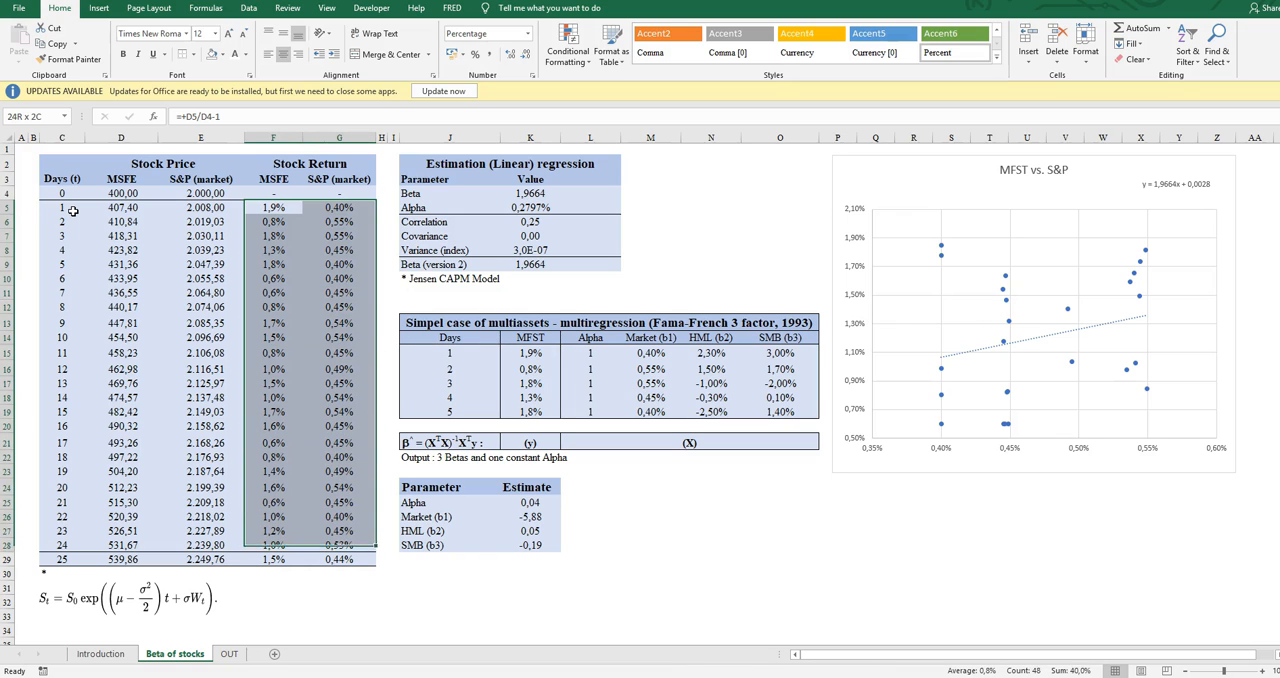
pyautogui.hotkey('shift', 'Down')
pyautogui.press('Left')
pyautogui.press('Right')
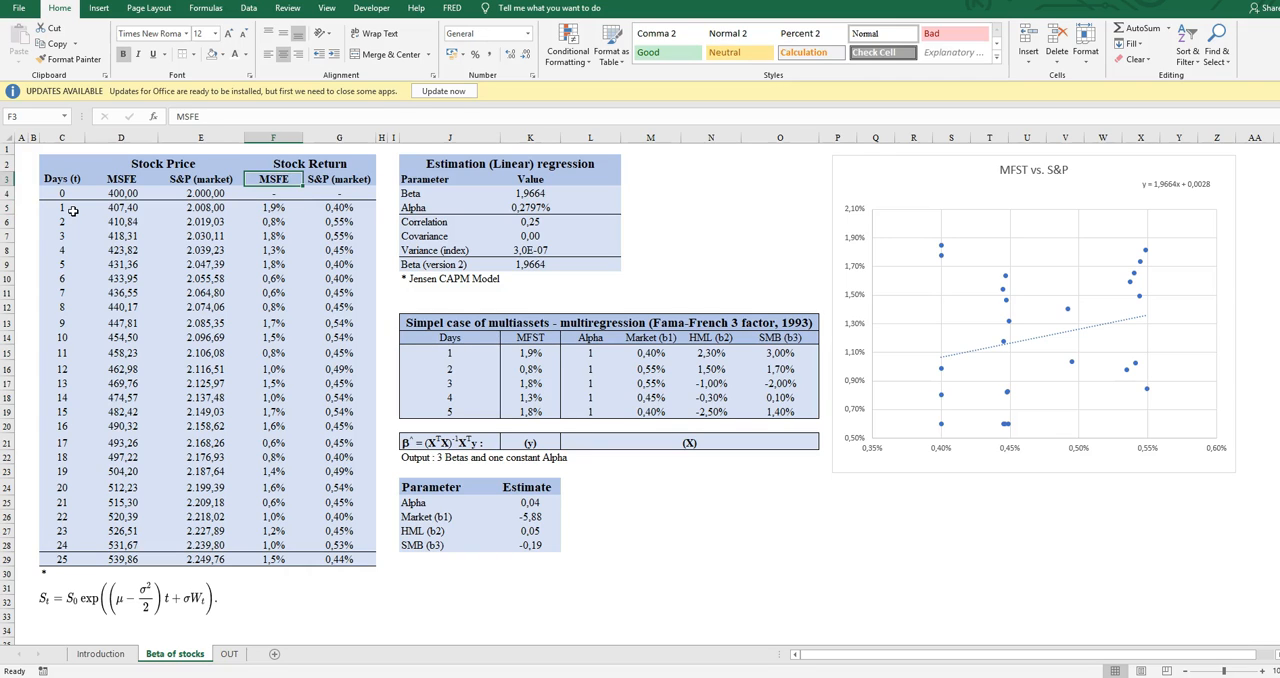
# - Review the MSFE return column again from its header, along with the first S&P (market) return
pyautogui.hotkey('ctrl', 'c')
pyautogui.press('Down')
pyautogui.press('Down')
pyautogui.press('Down')
pyautogui.press('Down')
pyautogui.press('Down')
pyautogui.press('Down')
pyautogui.press('Down')
pyautogui.press('Down')
pyautogui.press('Down')
pyautogui.press('Down')
pyautogui.press('Down')
pyautogui.press('Down')
pyautogui.press('Down')
pyautogui.press('Down')
pyautogui.press('Down')
pyautogui.press('Down')
pyautogui.press('Down')
pyautogui.press('Down')
pyautogui.press('Down')
pyautogui.press('Down')
pyautogui.press('Down')
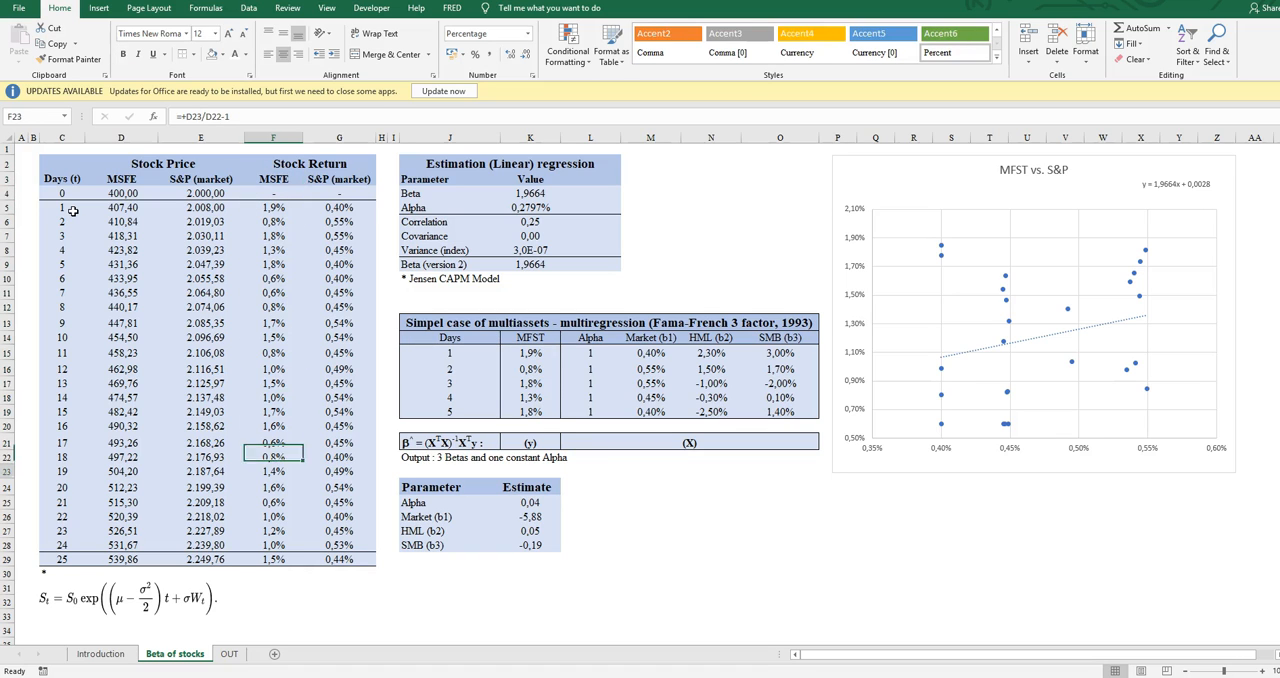
pyautogui.press('Up')
pyautogui.press('Up')
pyautogui.press('Up')
pyautogui.press('Up')
pyautogui.press('Up')
pyautogui.press('Up')
pyautogui.press('Up')
pyautogui.press('Up')
pyautogui.press('Up')
pyautogui.press('Up')
pyautogui.press('Up')
pyautogui.press('Up')
pyautogui.press('Up')
pyautogui.press('Up')
pyautogui.press('Up')
pyautogui.press('Up')
pyautogui.press('Up')
pyautogui.press('Up')
pyautogui.press('Up')
pyautogui.press('Up')
pyautogui.press('Up')
pyautogui.press('Up')
pyautogui.press('Up')
pyautogui.press('Up')
pyautogui.press('Up')
pyautogui.press('Up')
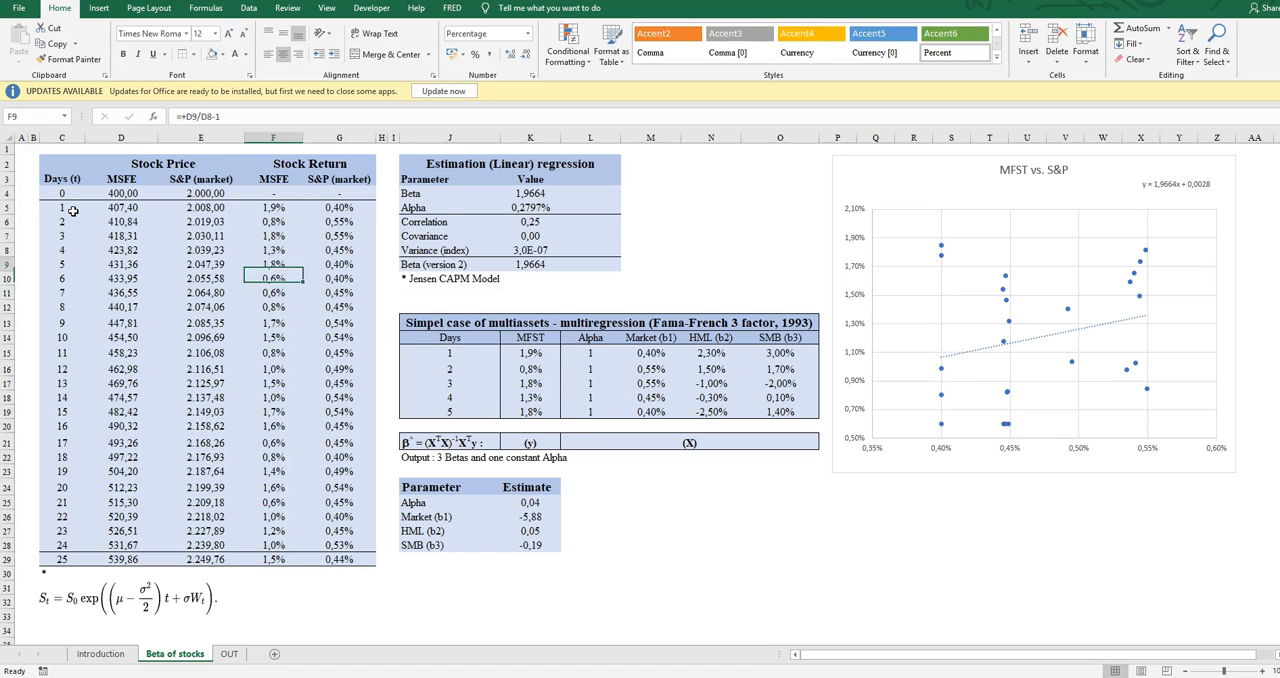
pyautogui.press('Down')
pyautogui.press('Down')
pyautogui.press('Right')
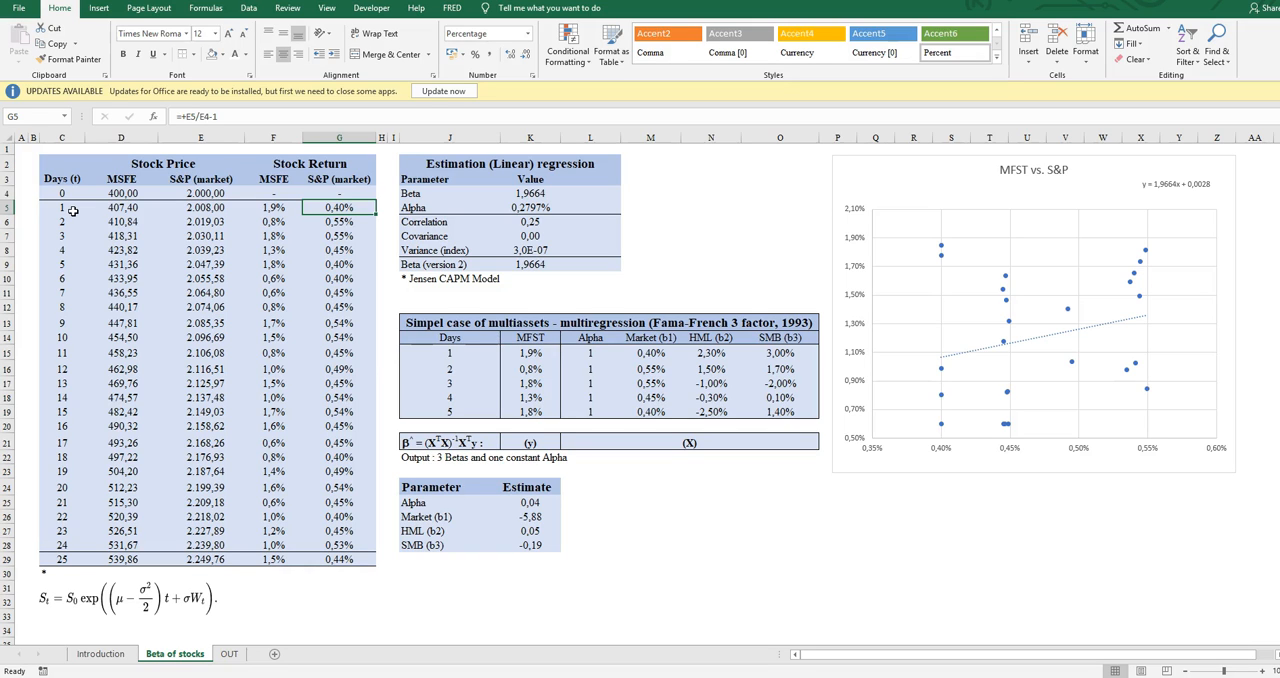
# - Inspect the Beta formula in the linear regression table and the return ranges it references
pyautogui.press('Right')
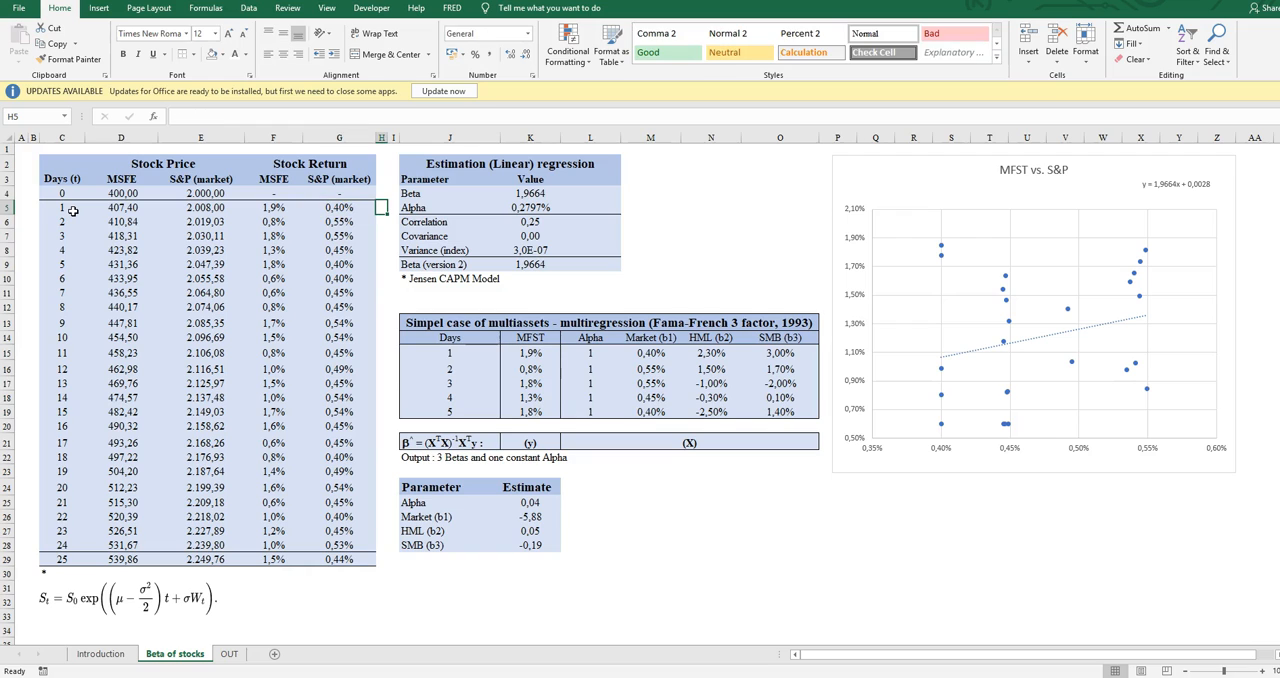
pyautogui.press('Right')
pyautogui.press('Right')
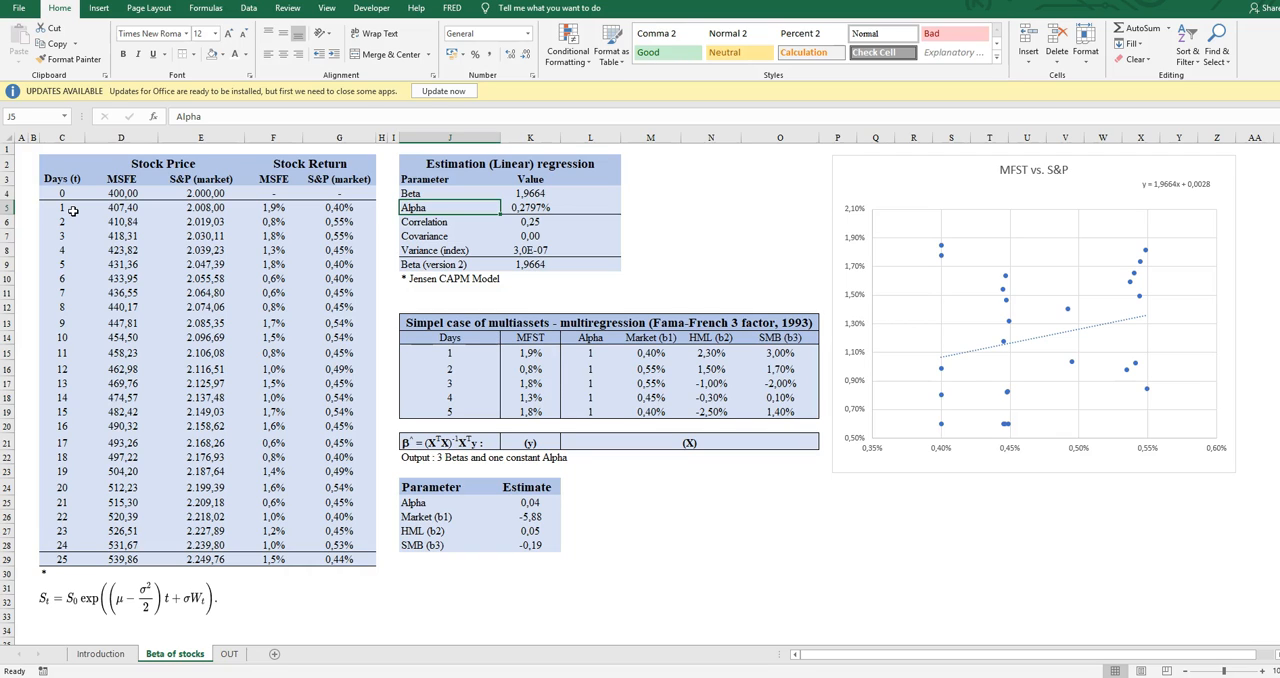
pyautogui.press('Up')
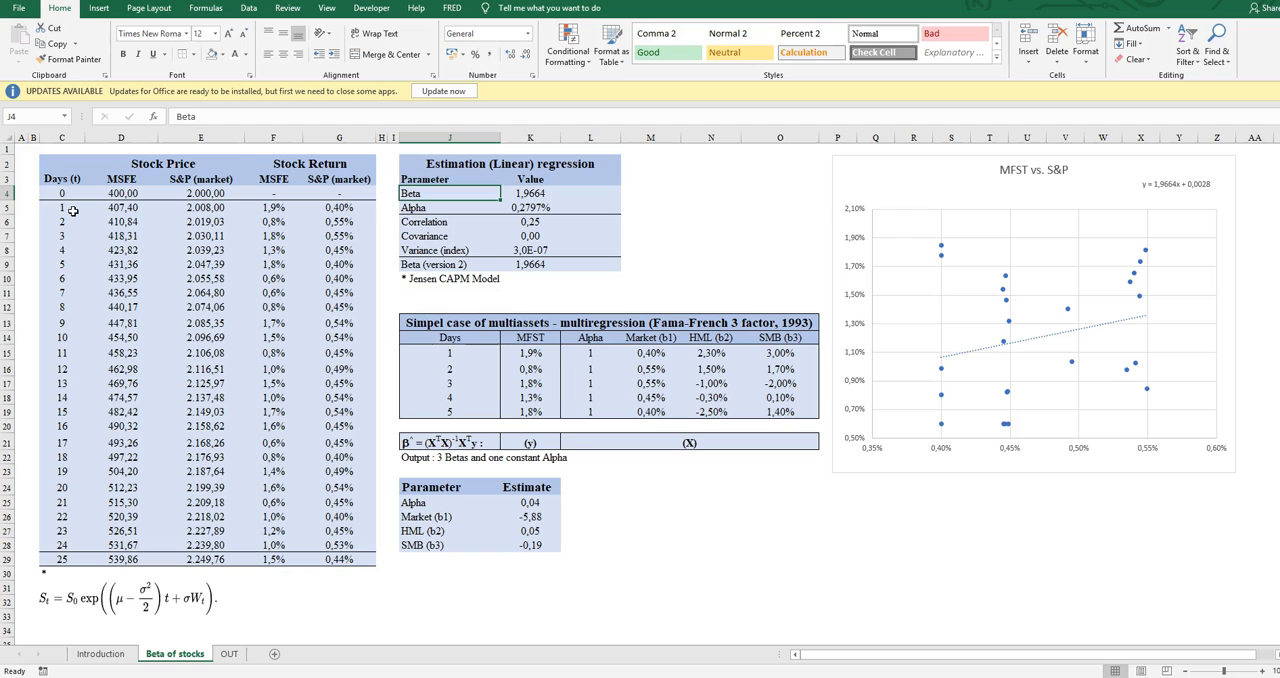
pyautogui.press('Right')
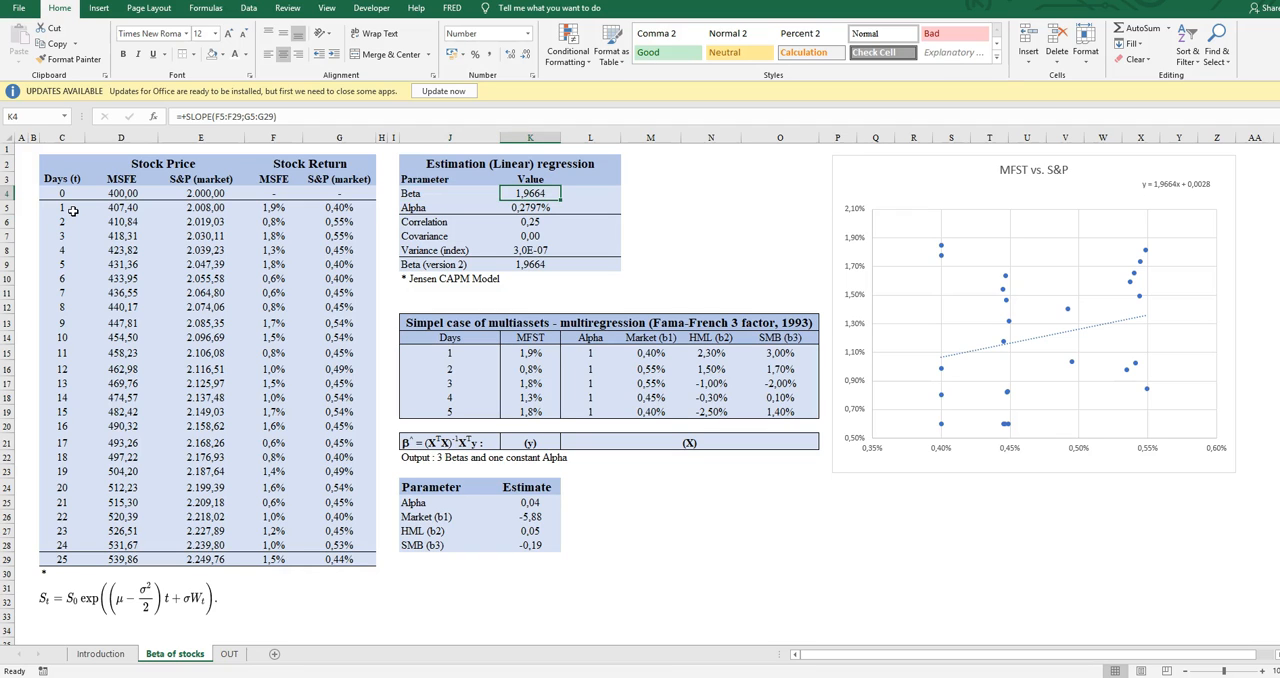
pyautogui.click(330, 116)
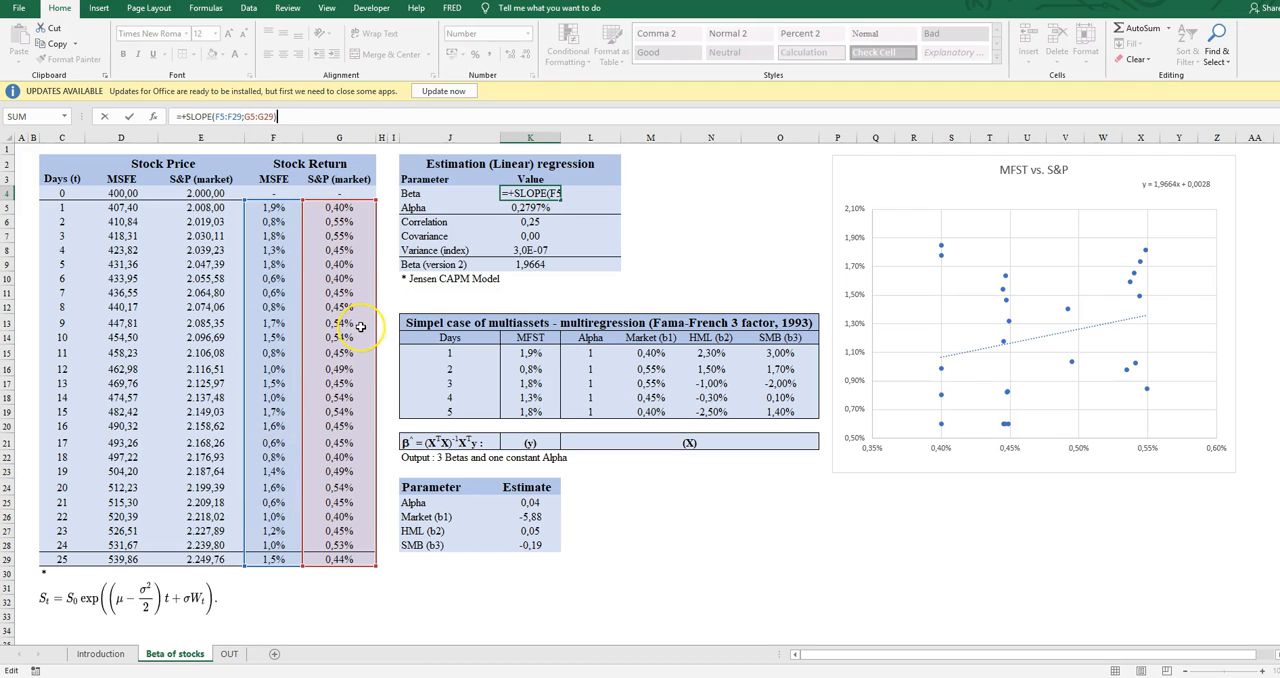
pyautogui.hotkey('ctrl', 'Return')
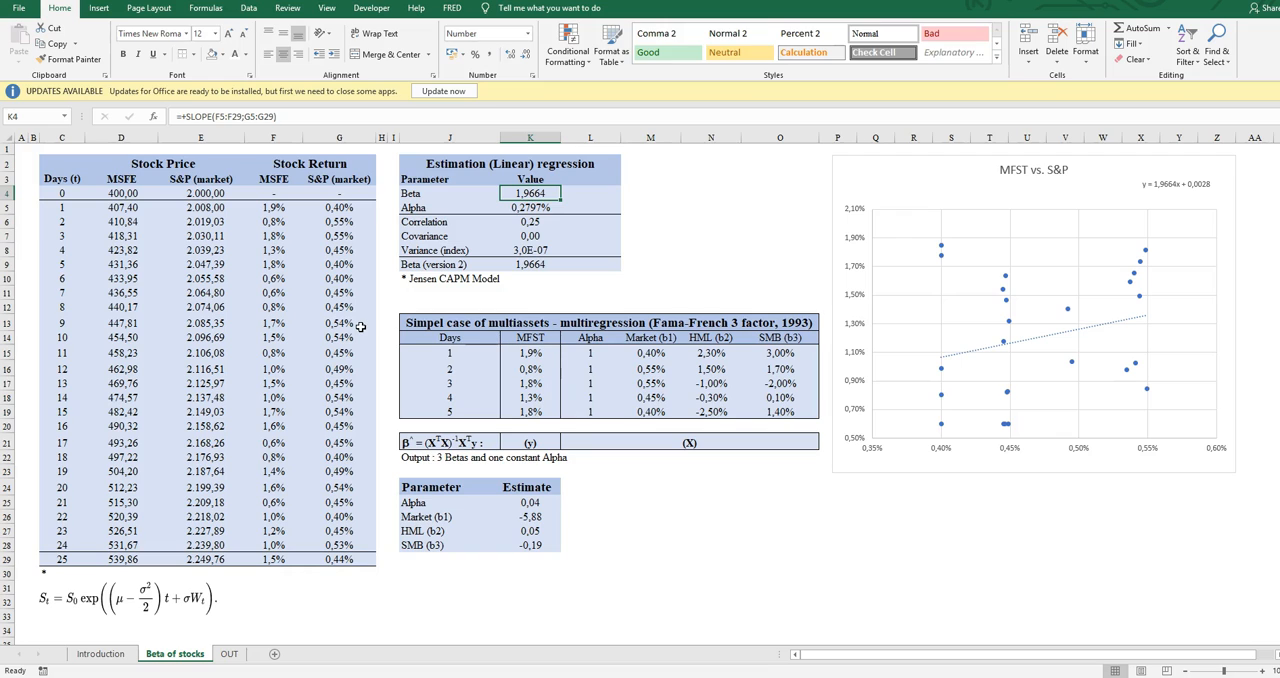
# - Compare the Alpha formula with the Beta formula in the linear regression table
pyautogui.press('Down')
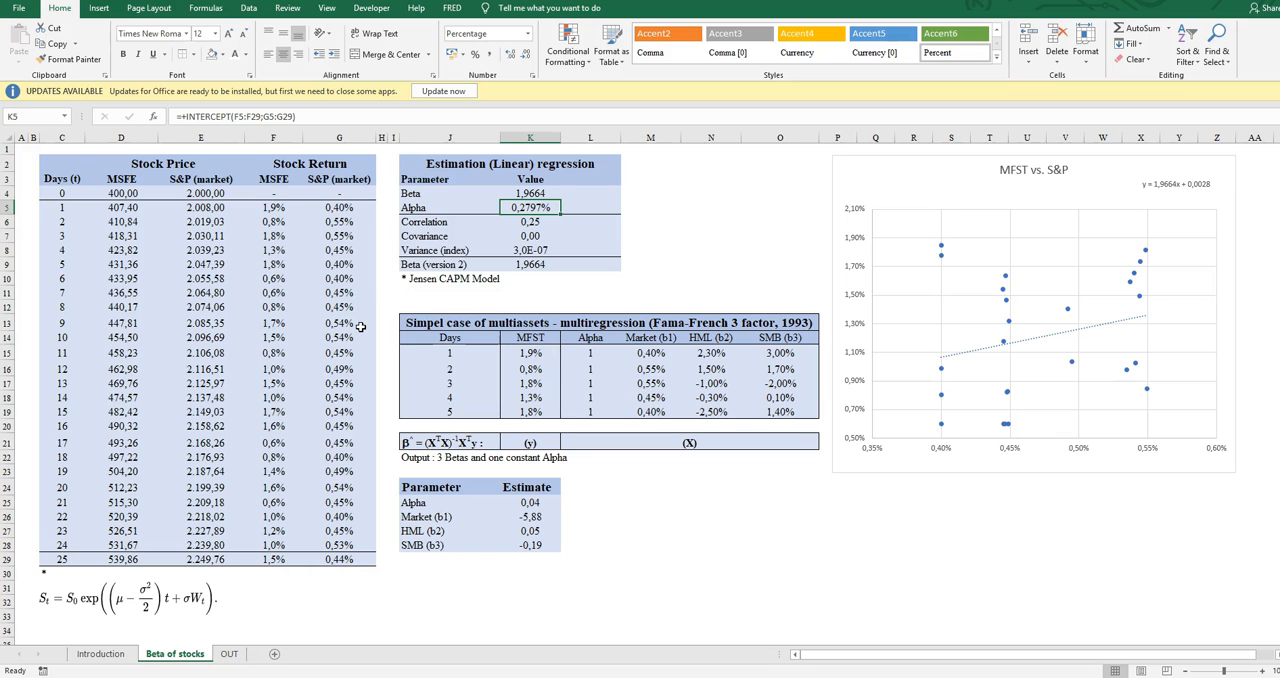
pyautogui.press('Up')
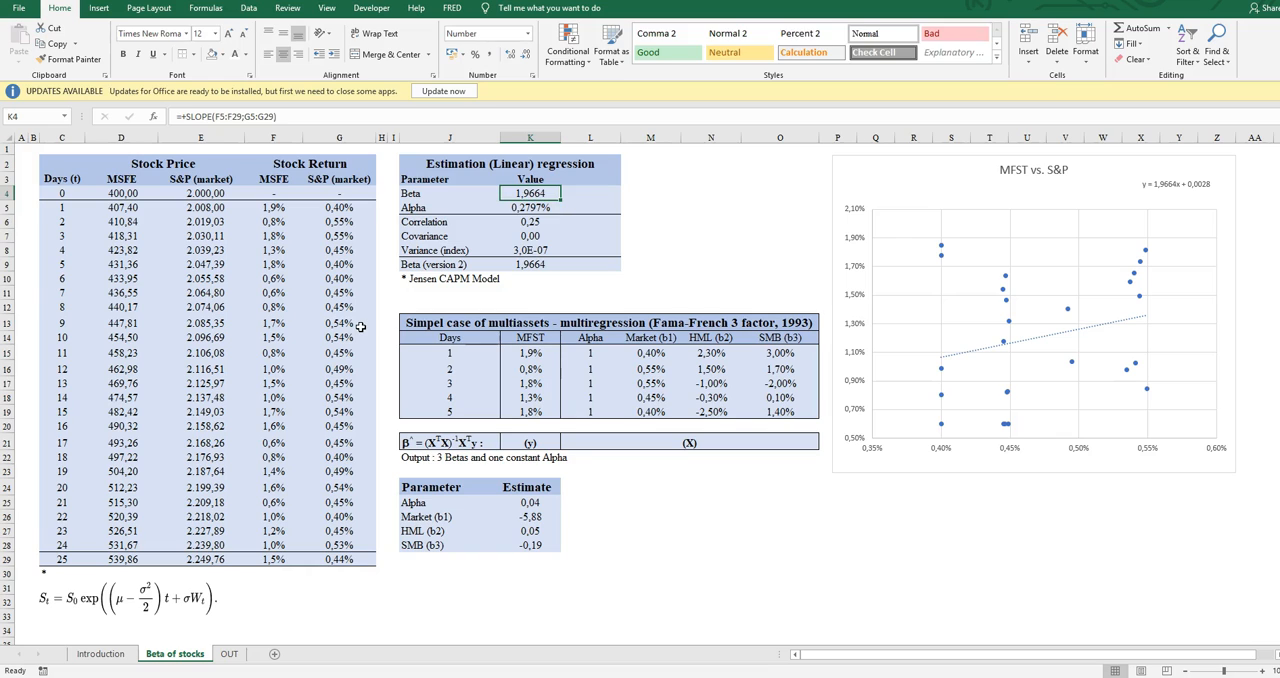
pyautogui.press('Down')
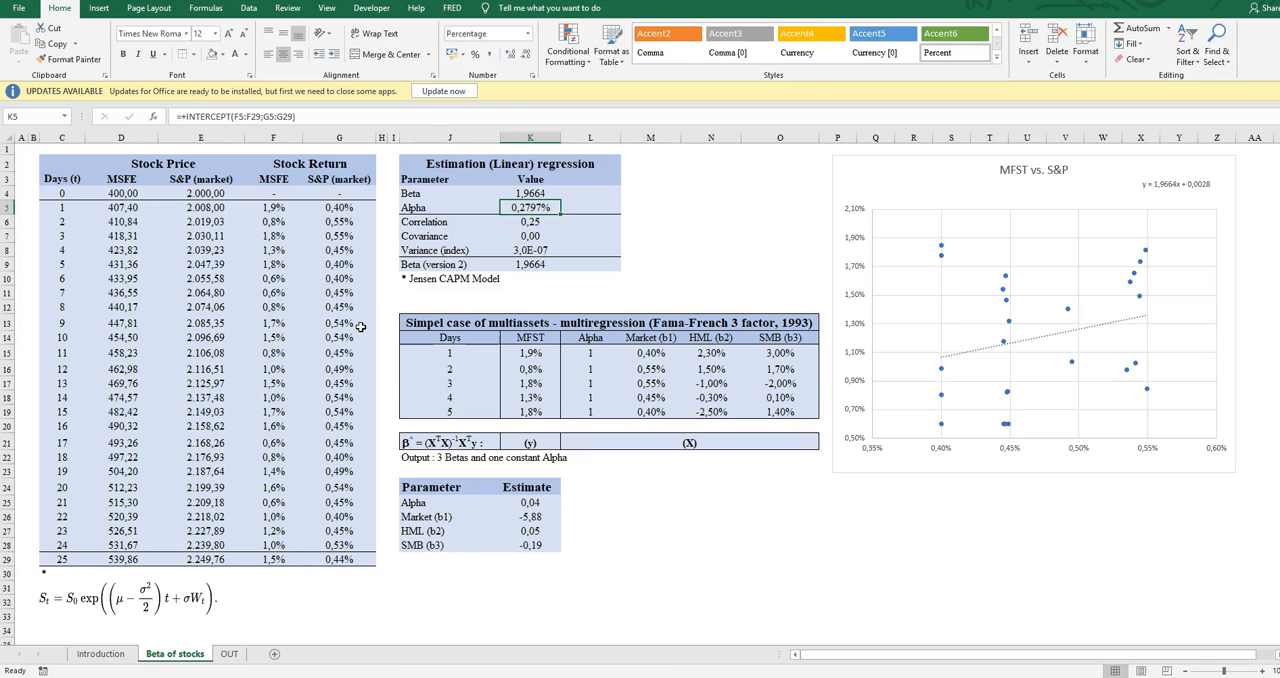
pyautogui.press('Right')
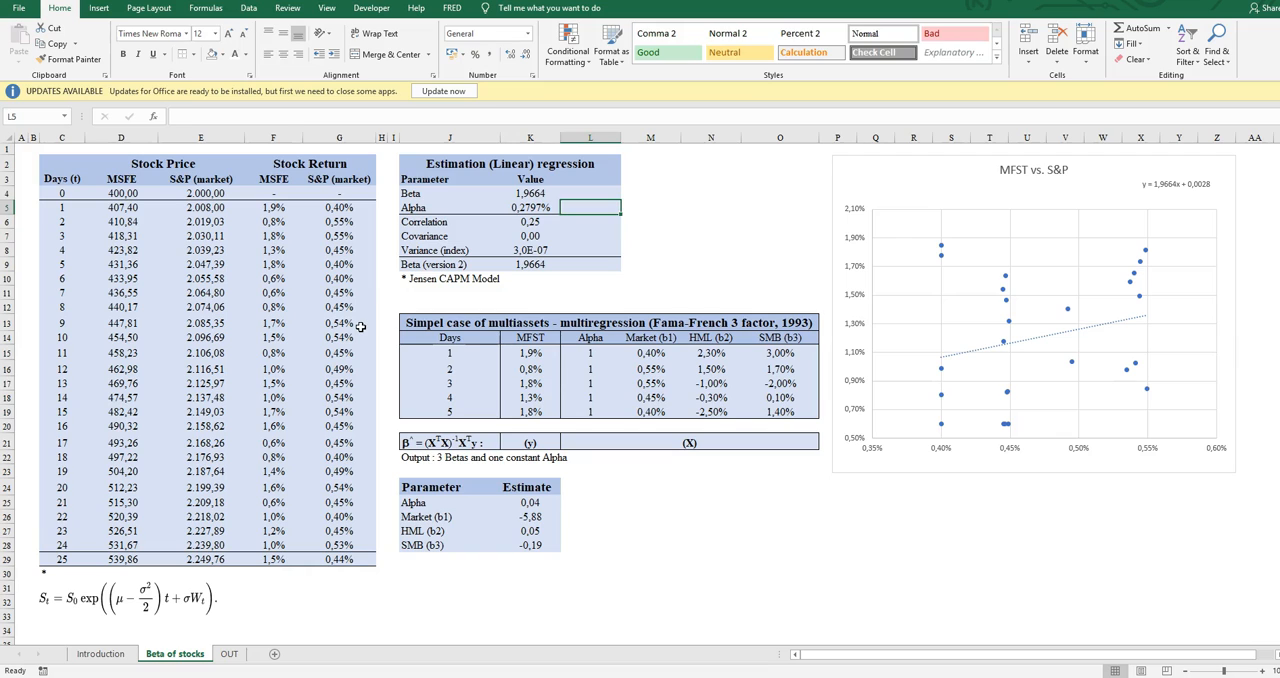
pyautogui.press('Left')
# - Inspect the formulas for Correlation, Covariance, Variance (index) and Beta (version 2) in the linear regression table
pyautogui.press('Down')
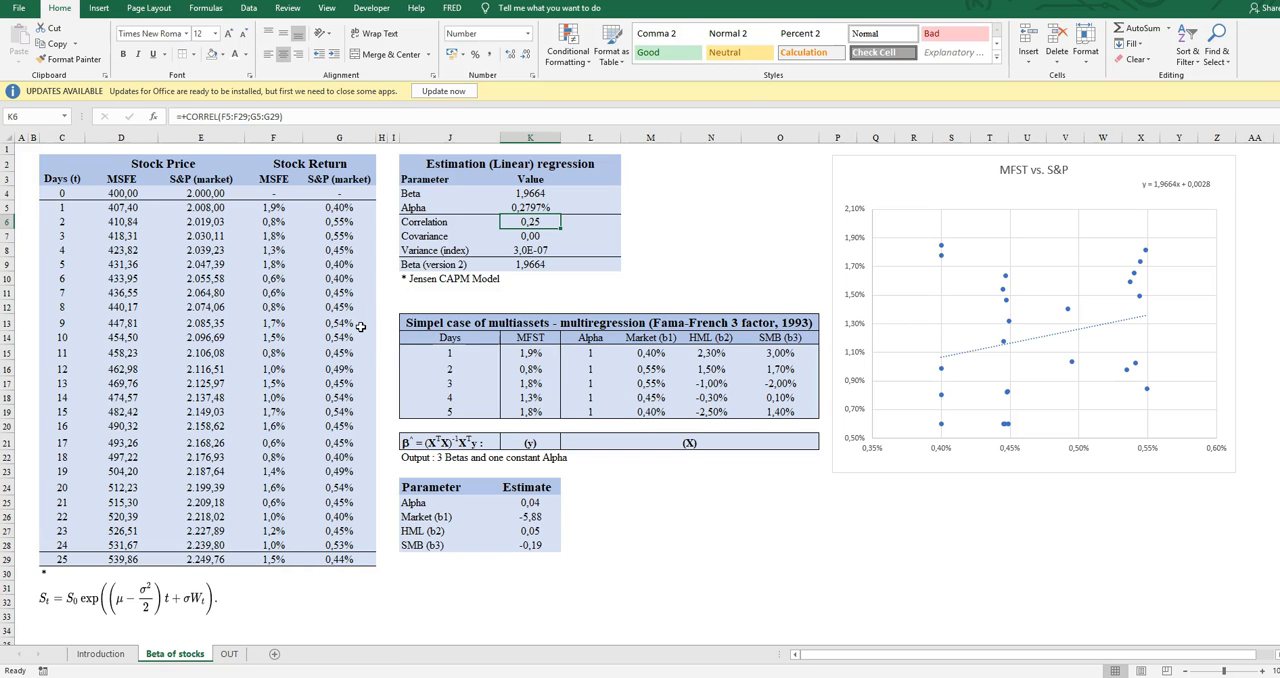
pyautogui.press('Down')
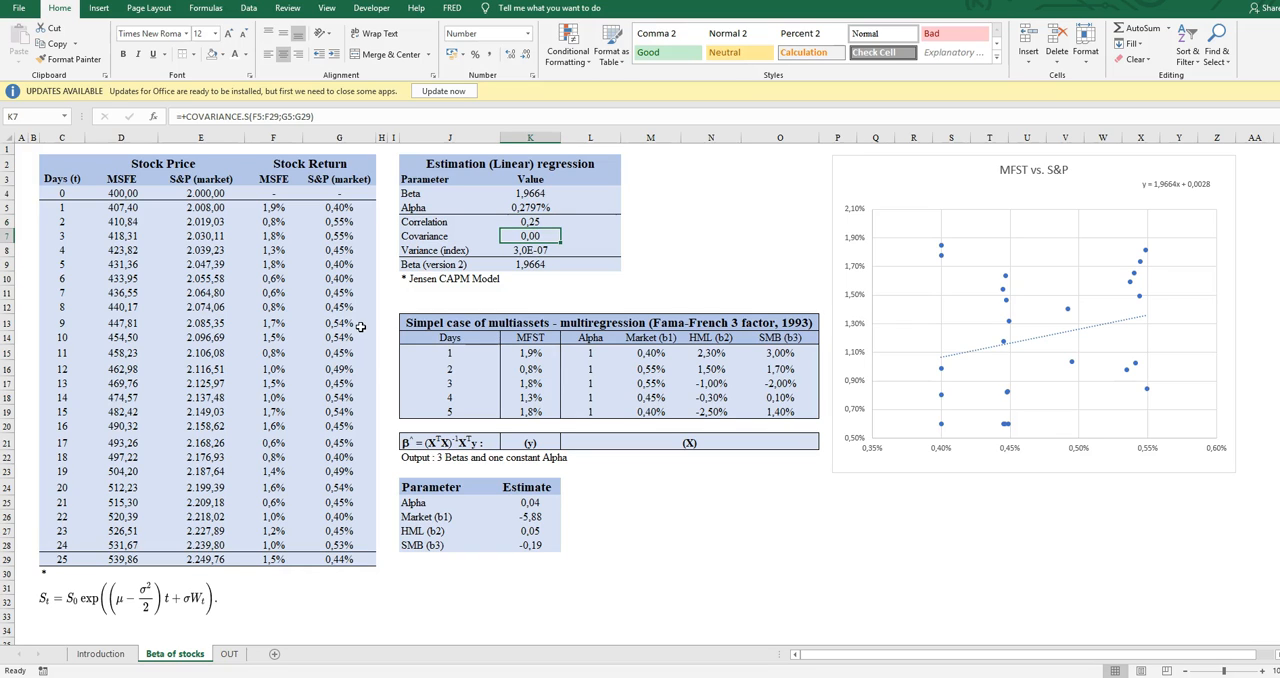
pyautogui.press('Down')
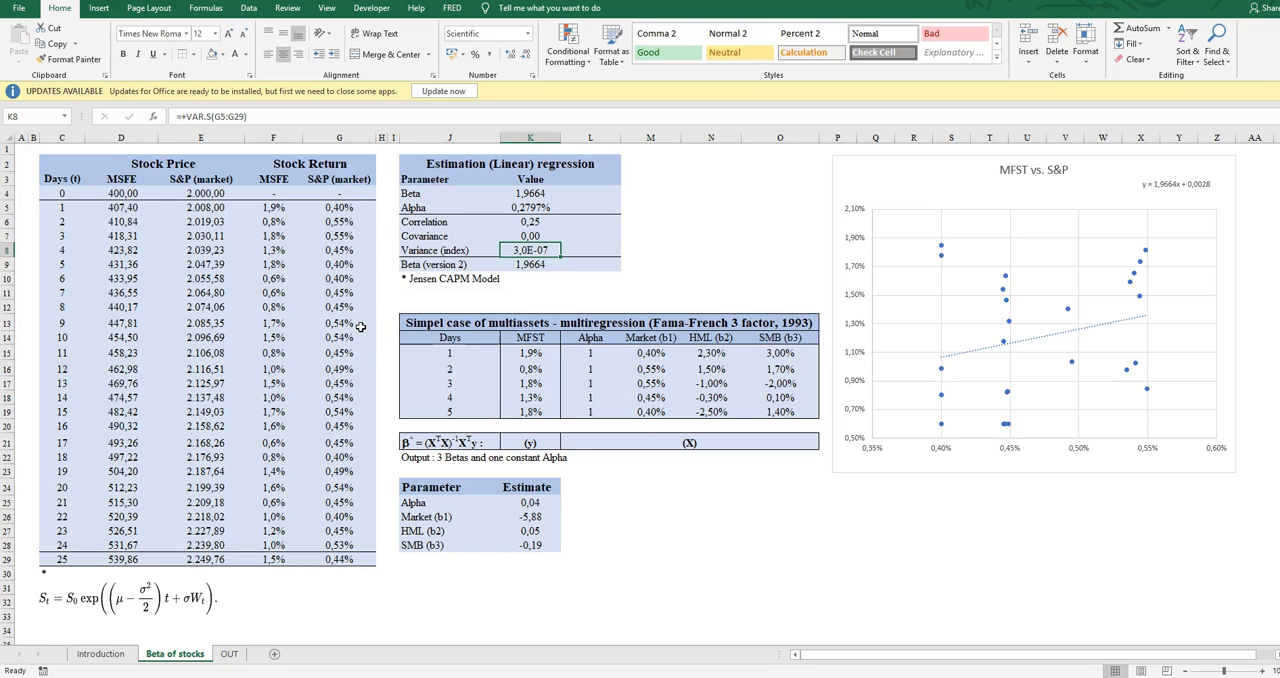
pyautogui.press('Down')
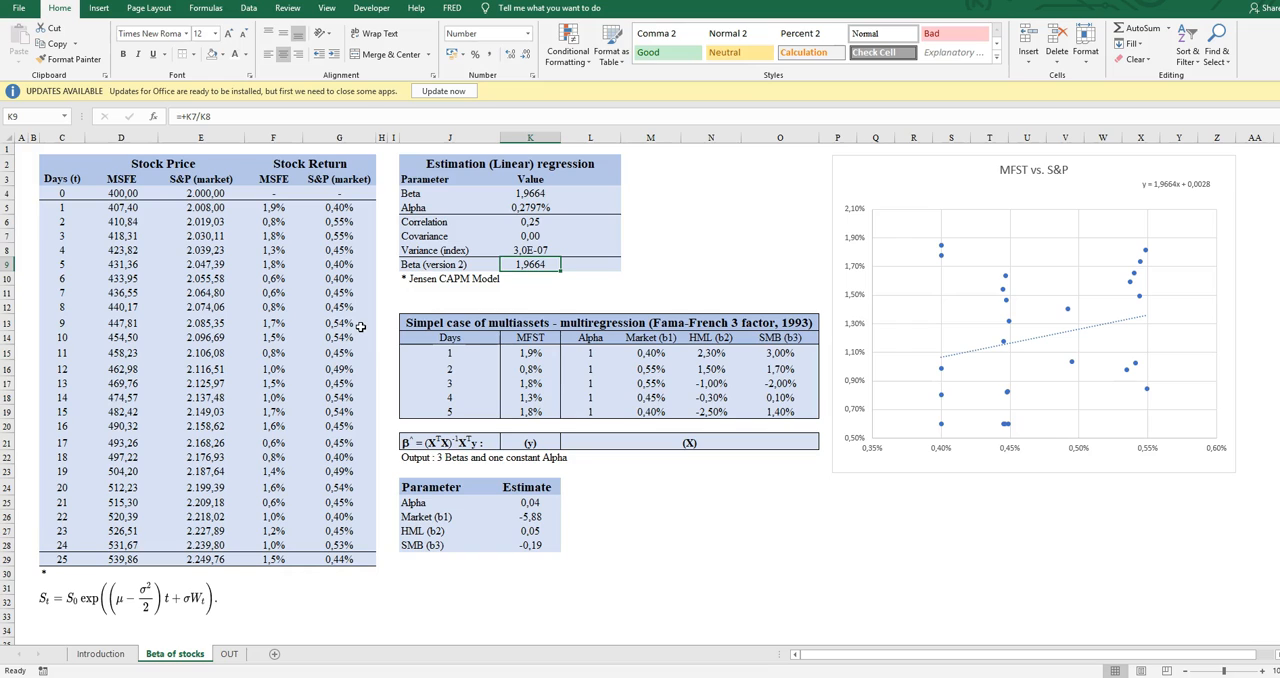
pyautogui.press('Up')
pyautogui.press('Up')
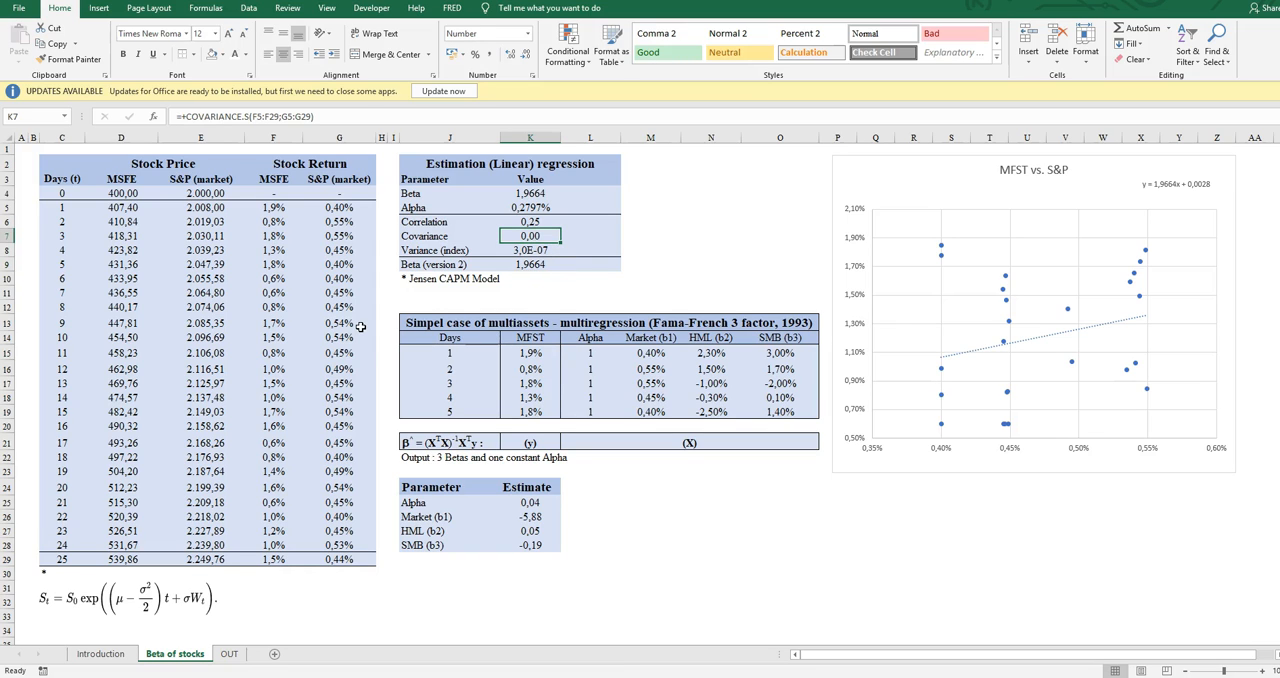
pyautogui.press('Down')
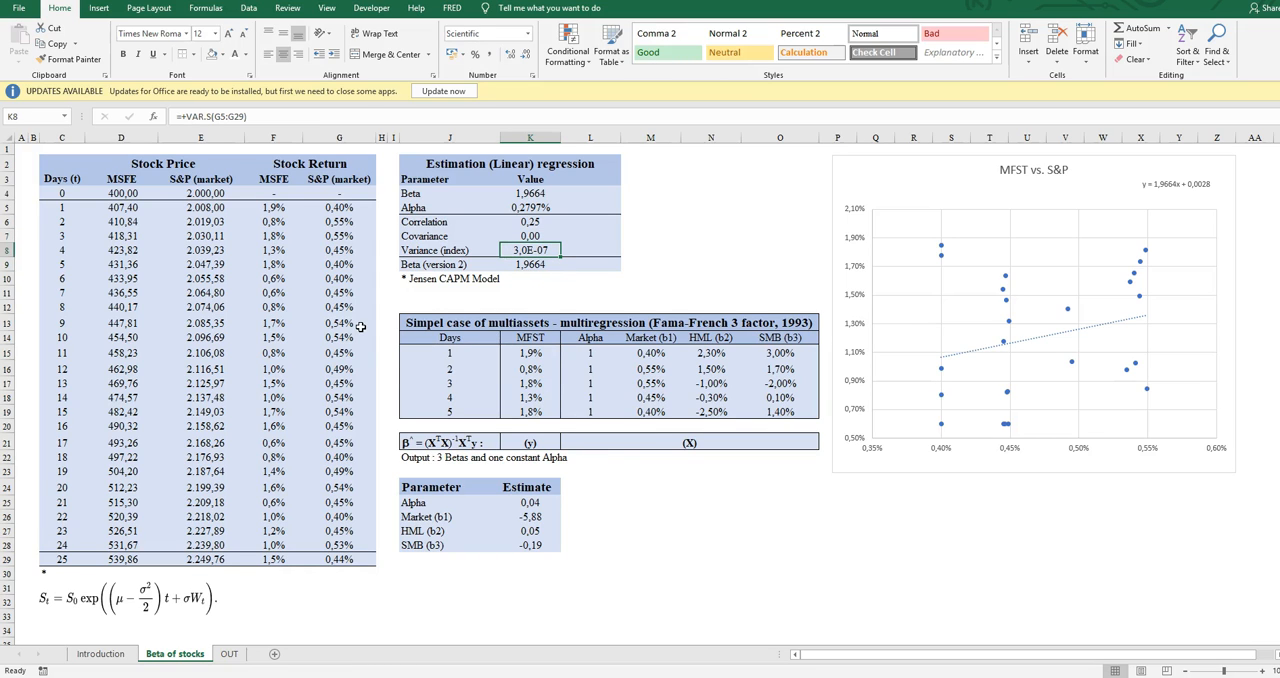
# - Compare the Beta (version 2) formula with the slope-based Beta formula in the linear regression table
pyautogui.press('Down')
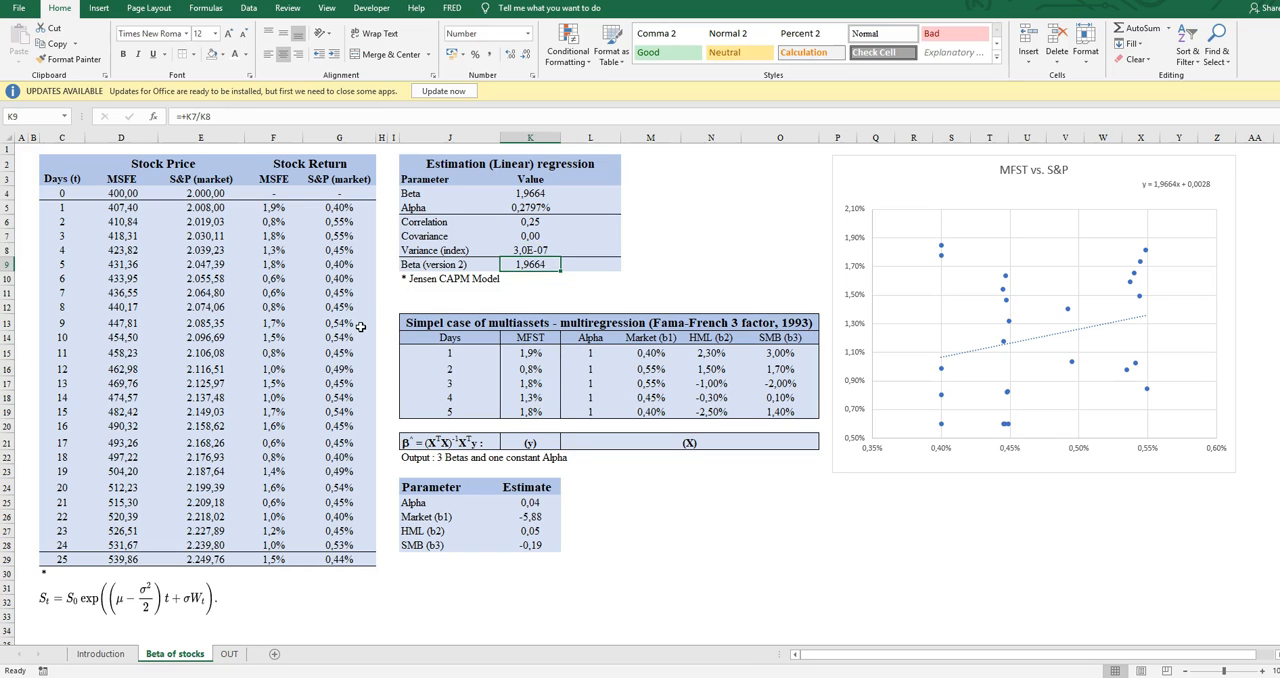
pyautogui.keyDown('ctrl'); pyautogui.click(545, 193); pyautogui.keyUp('ctrl')
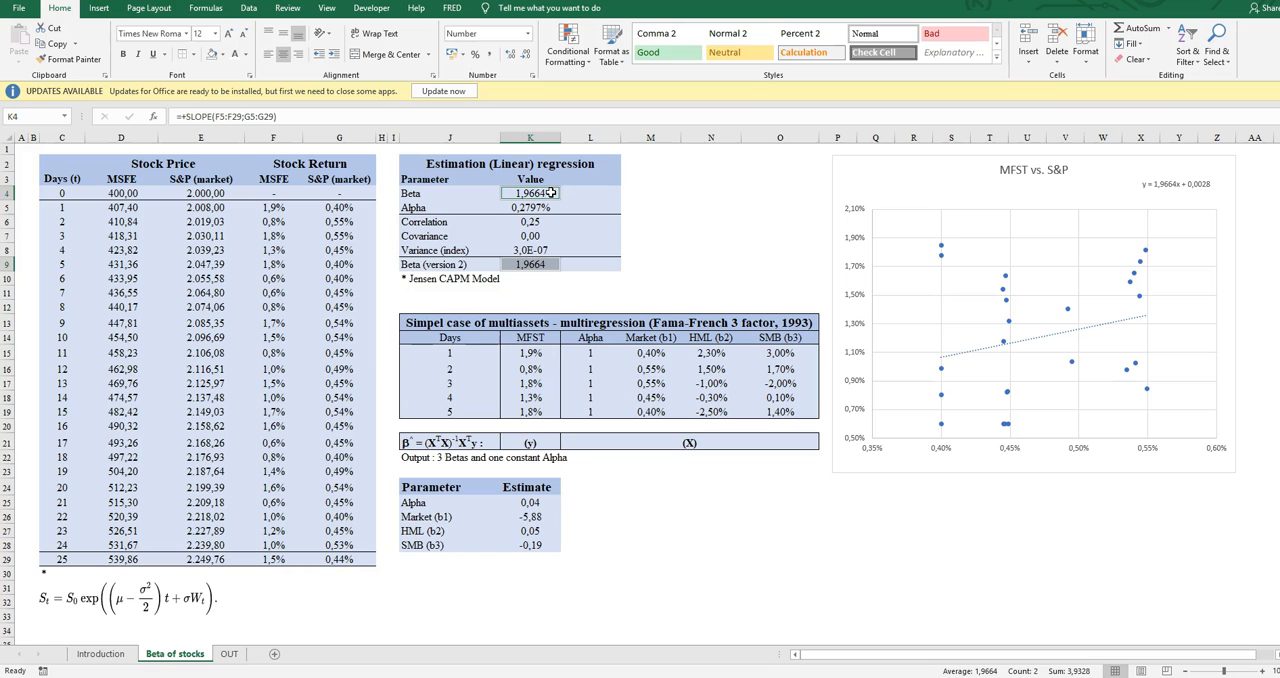
pyautogui.press('Down')
pyautogui.press('Down')
pyautogui.press('Down')
pyautogui.press('Down')
pyautogui.press('Down')
pyautogui.press('Down')
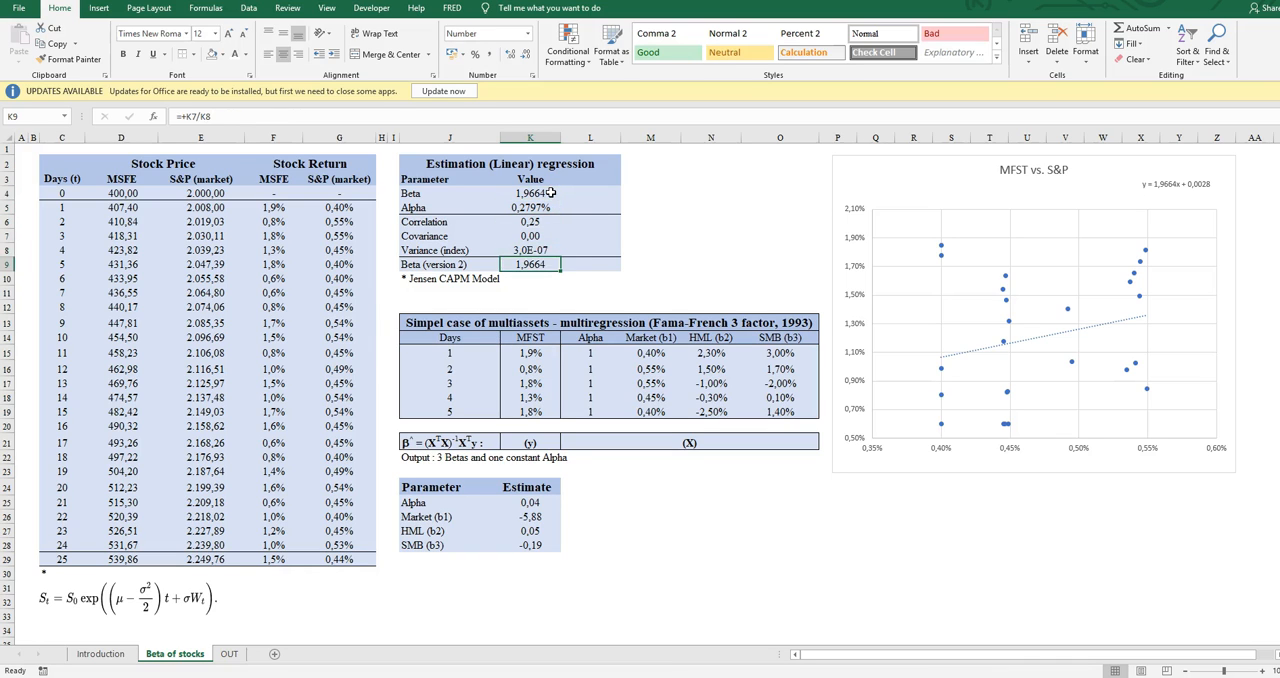
pyautogui.press('Left')
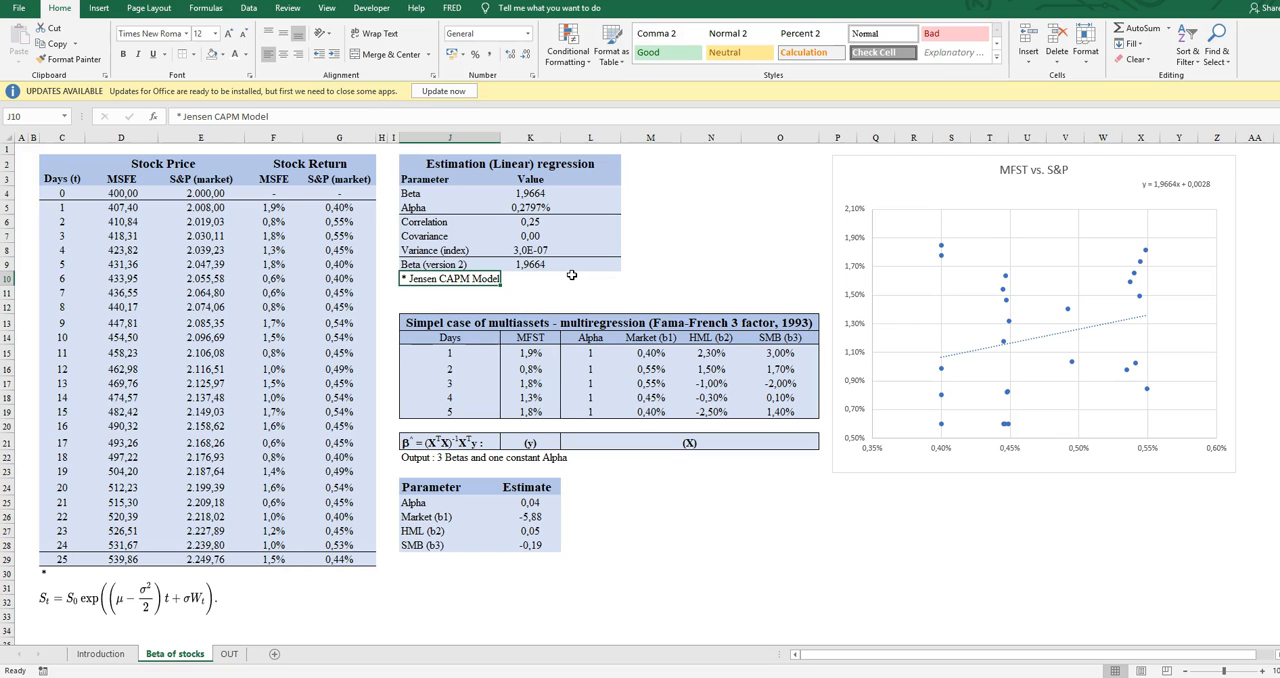
# - Check the trendline in the MFST vs. S&P scatter chart and shift its equation label slightly to the left
pyautogui.click(884, 170)
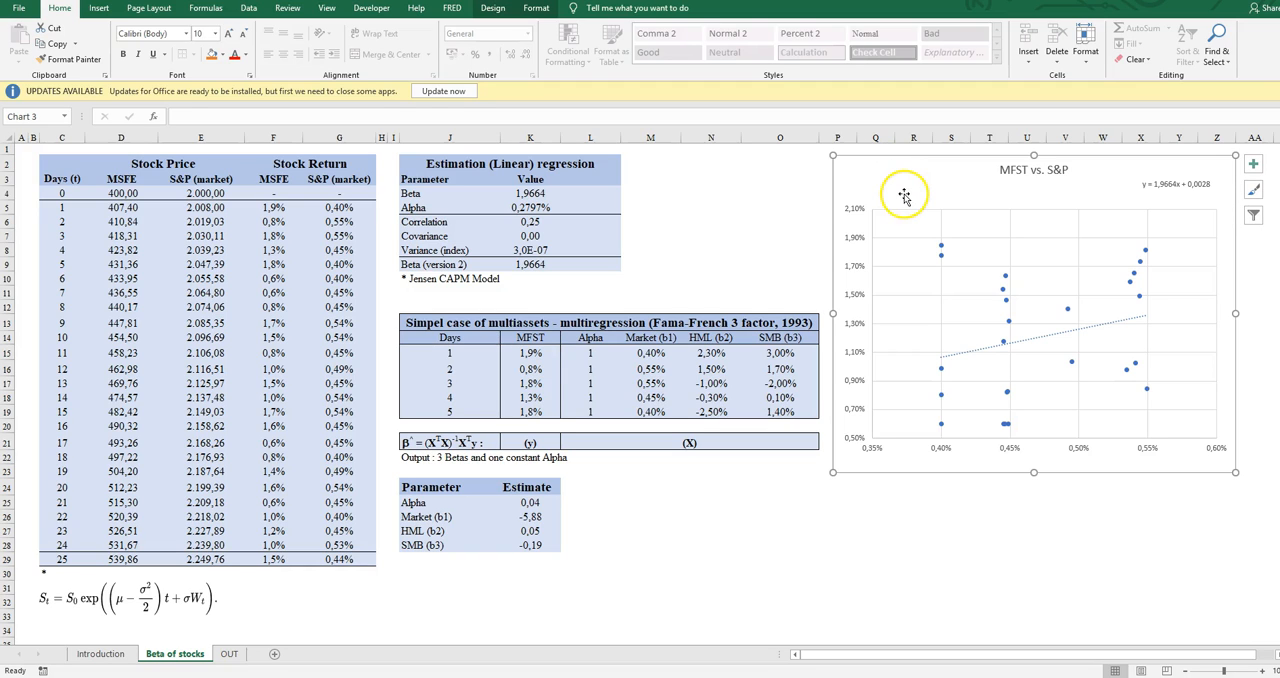
pyautogui.click(1025, 340)
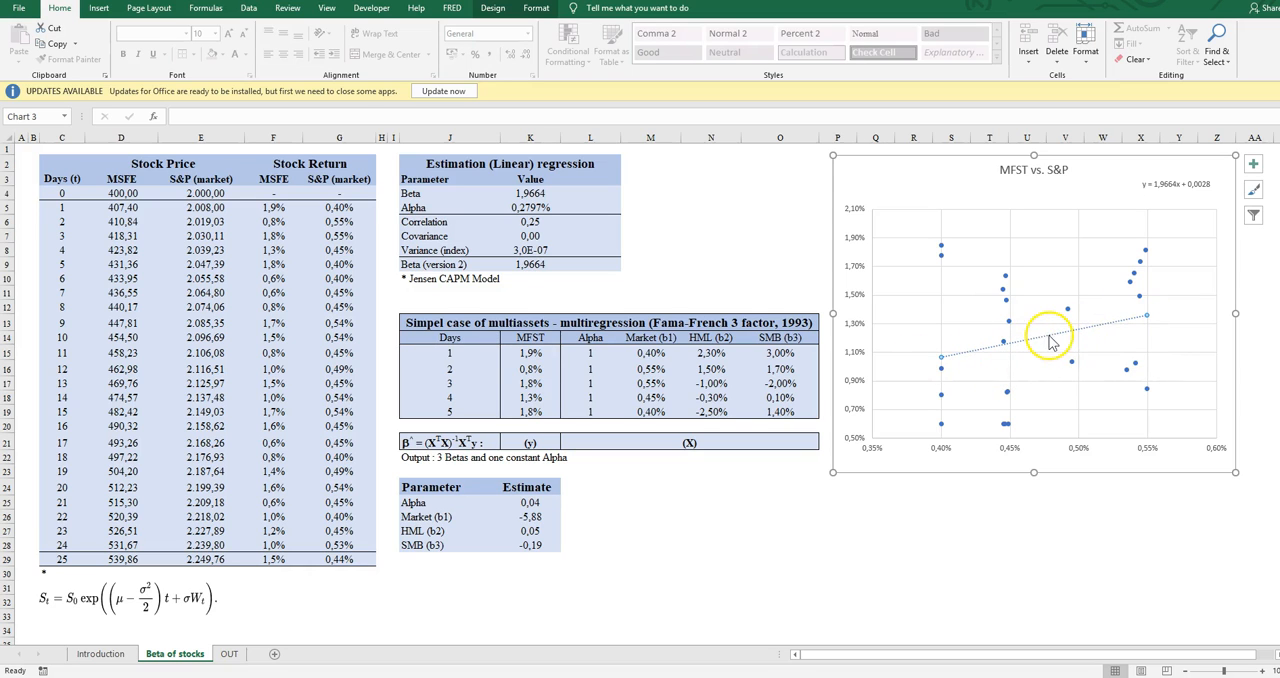
pyautogui.click(957, 181)
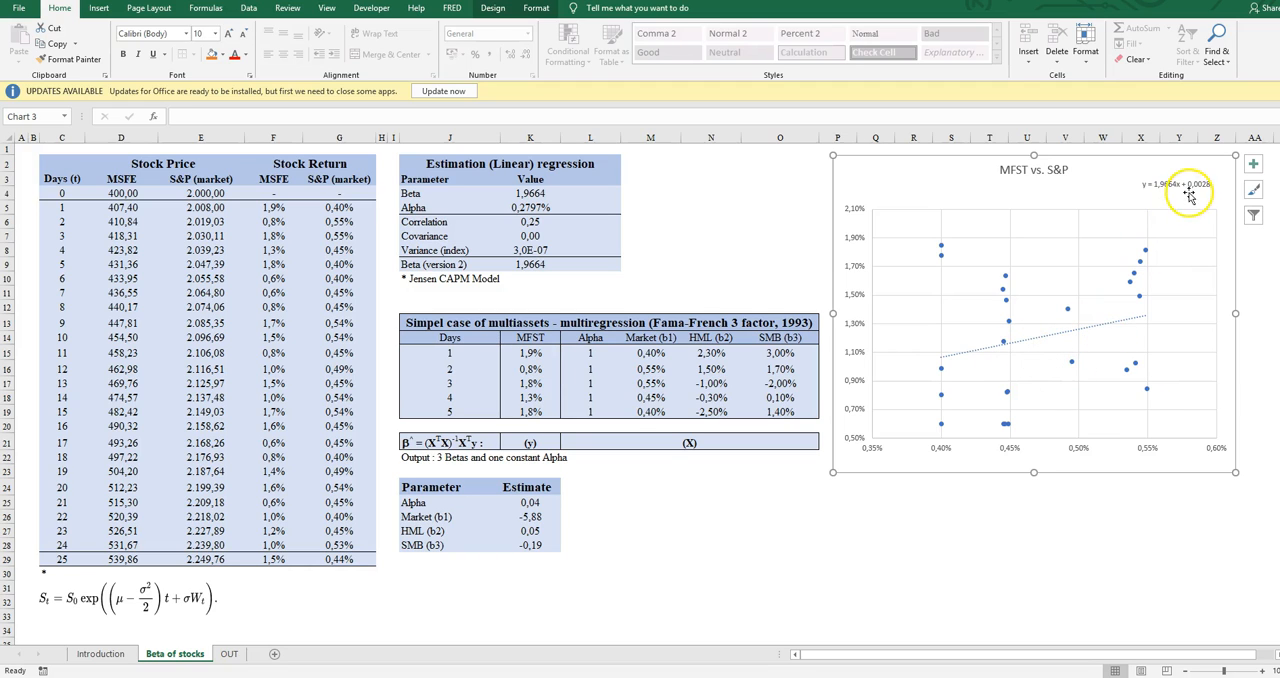
pyautogui.click(1151, 184)
pyautogui.moveTo(1151, 184); pyautogui.dragTo(1150, 184)
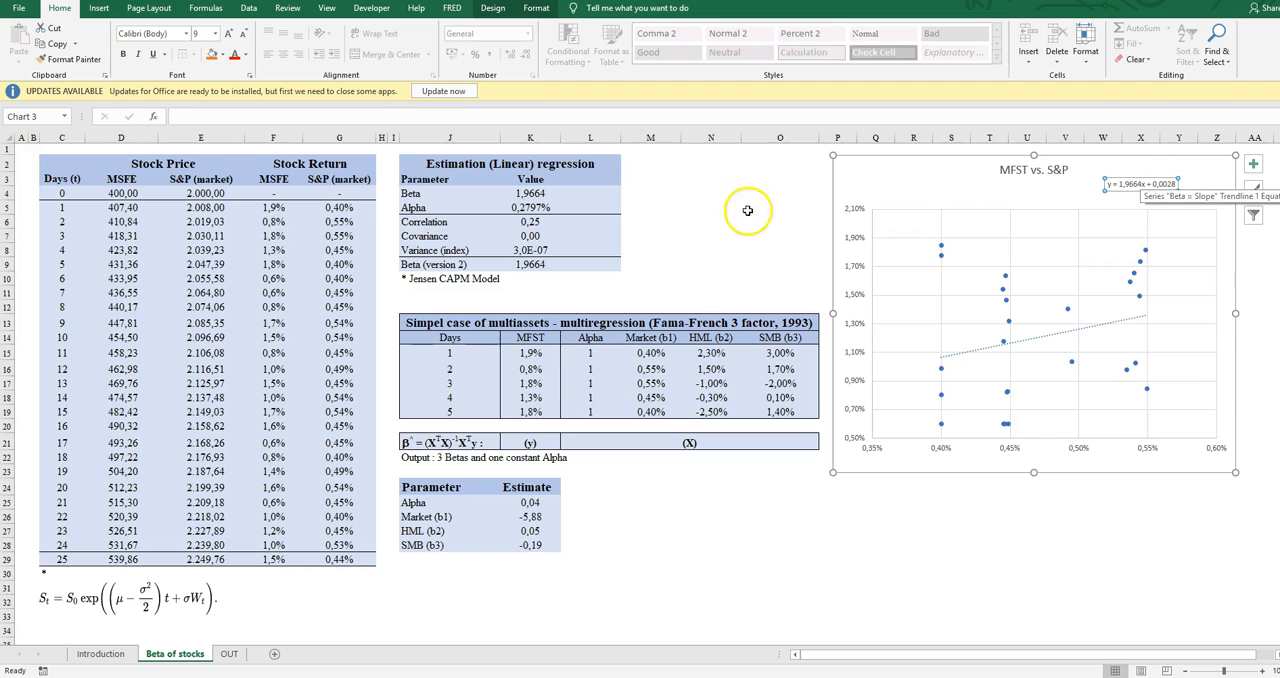
# - Compare the Alpha and Beta values in the linear regression table with the chart's trendline equation
pyautogui.click(545, 207)
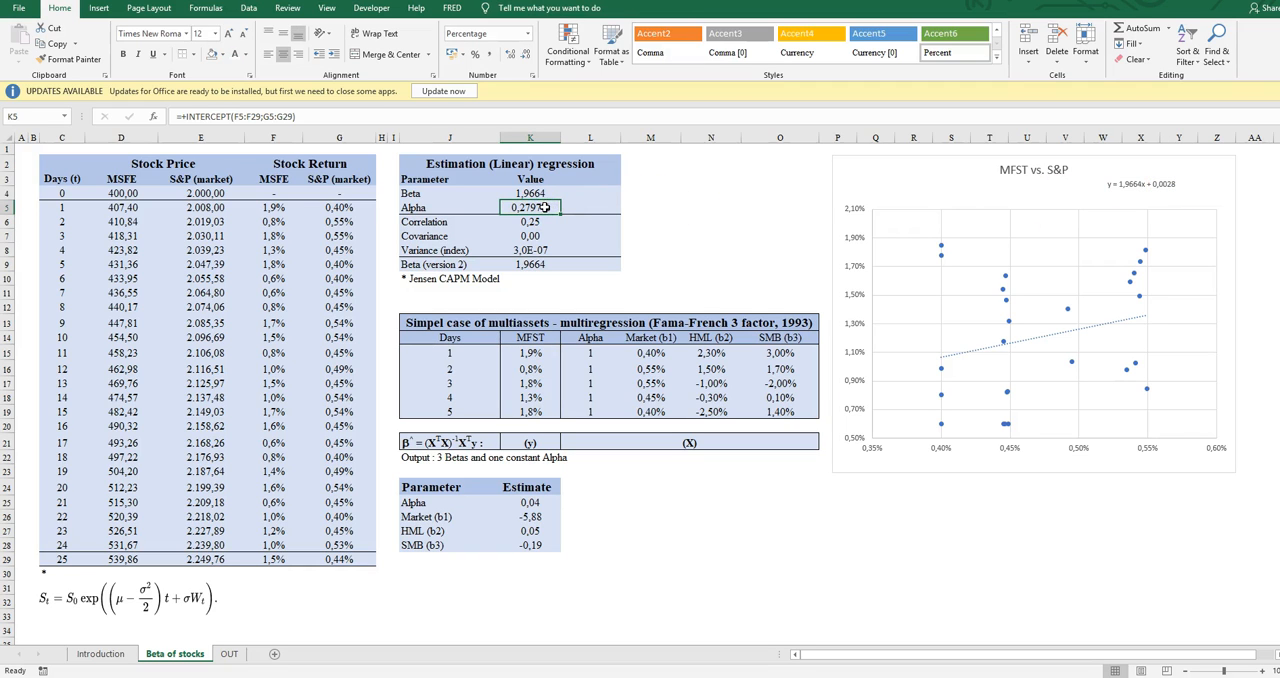
pyautogui.click(716, 233)
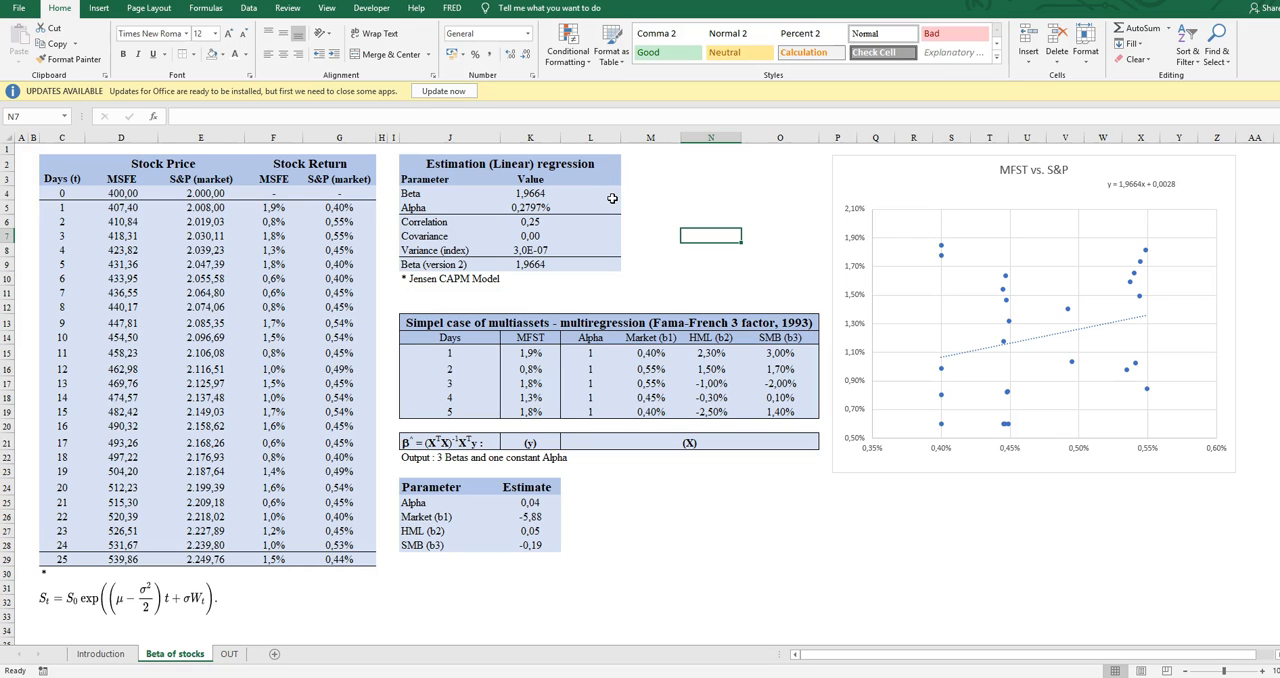
pyautogui.moveTo(530, 194); pyautogui.dragTo(534, 207)
pyautogui.click(937, 181)
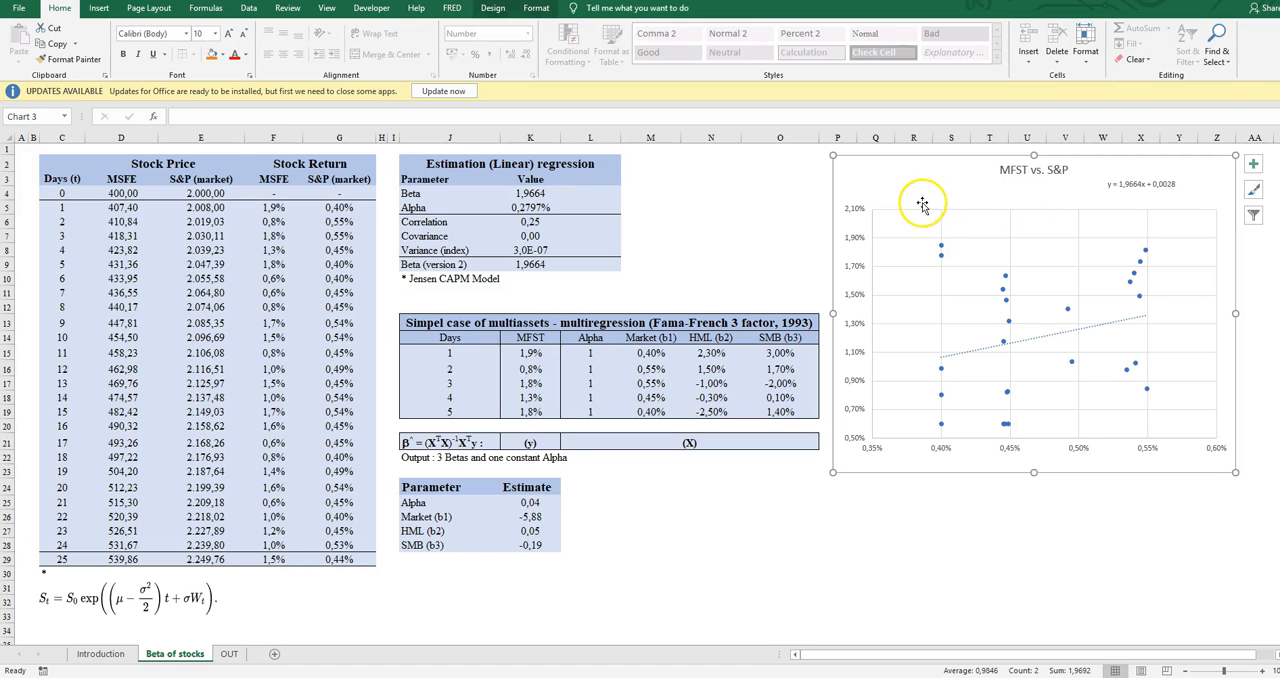
pyautogui.click(810, 218)
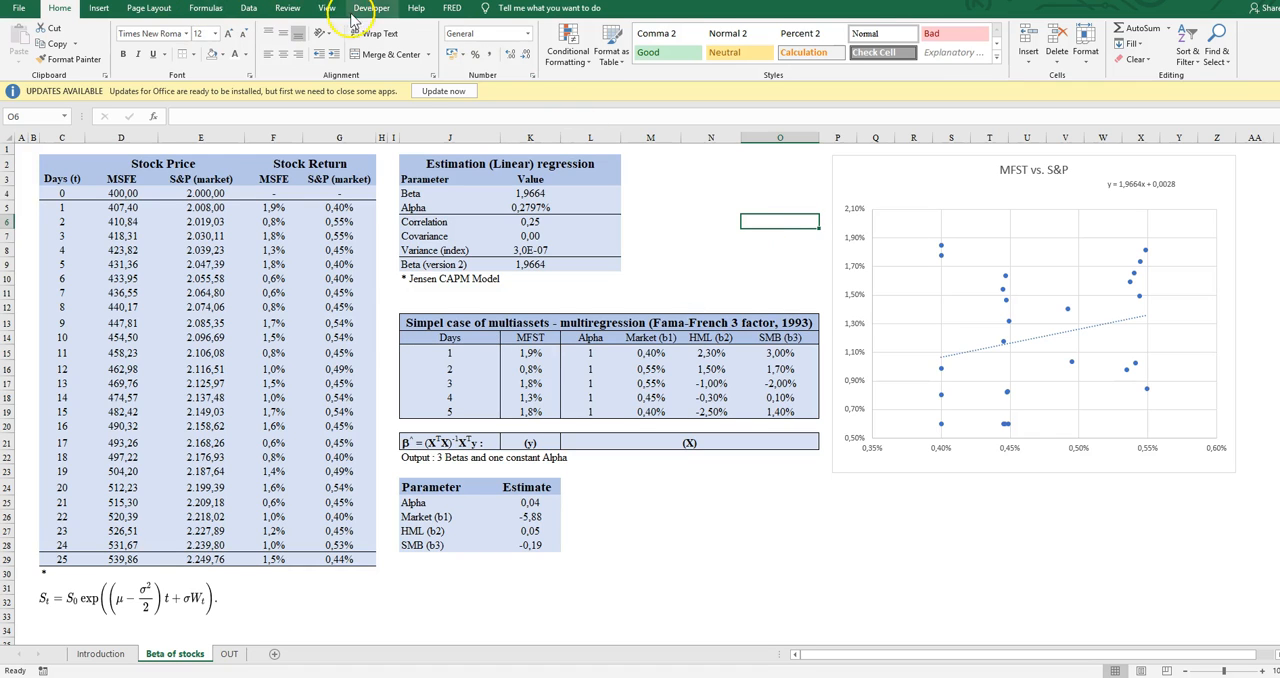
# - Locate the Regression tool among the Data Analysis tools, and close the list without running it
pyautogui.click(249, 8)
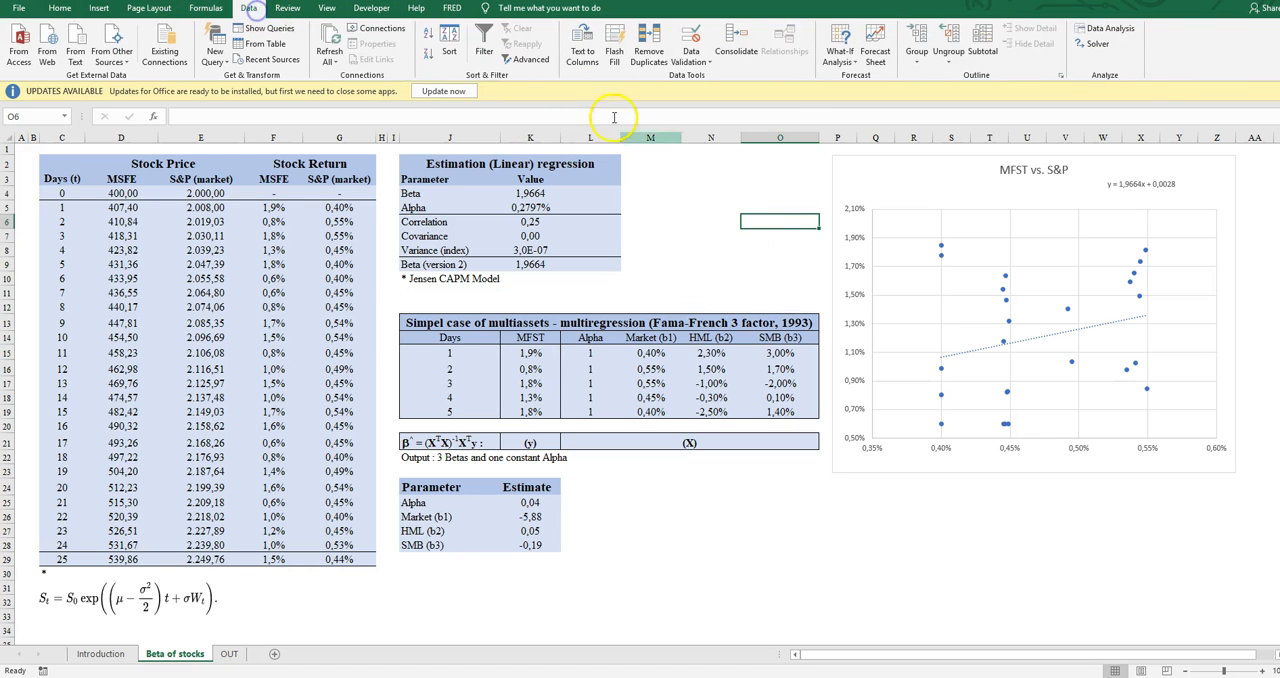
pyautogui.click(1101, 29)
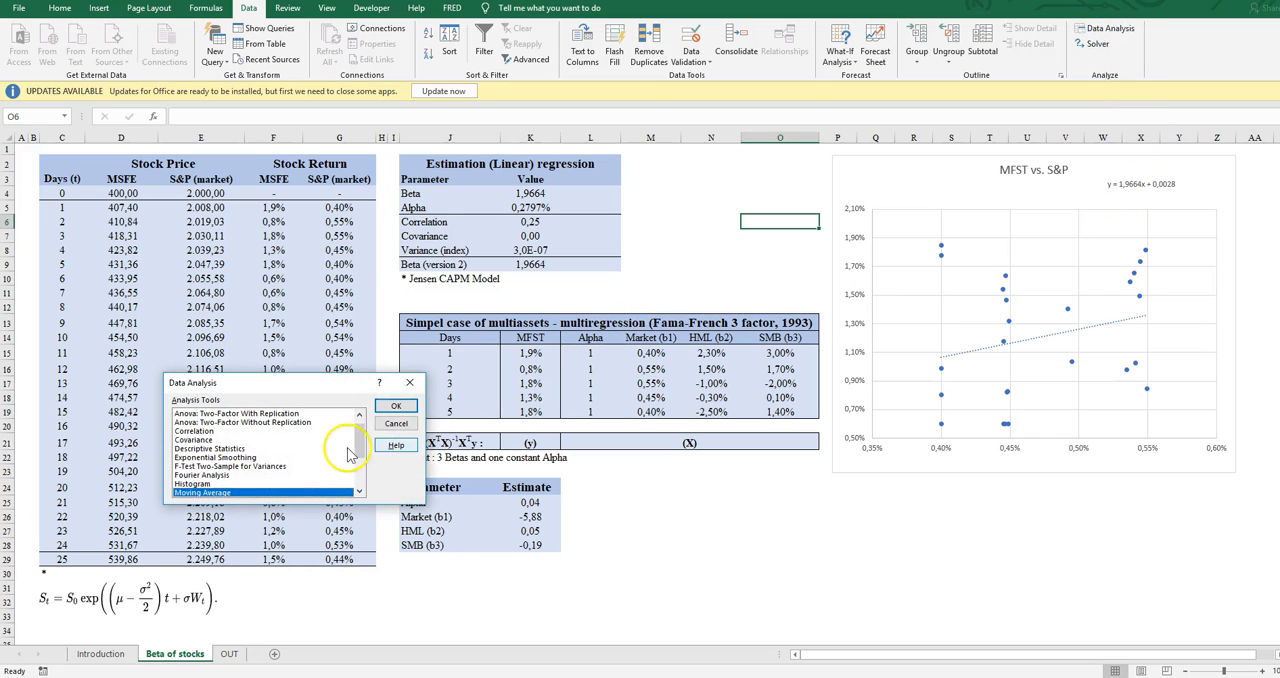
pyautogui.scroll(-2, 240, 480)
pyautogui.click(283, 465)
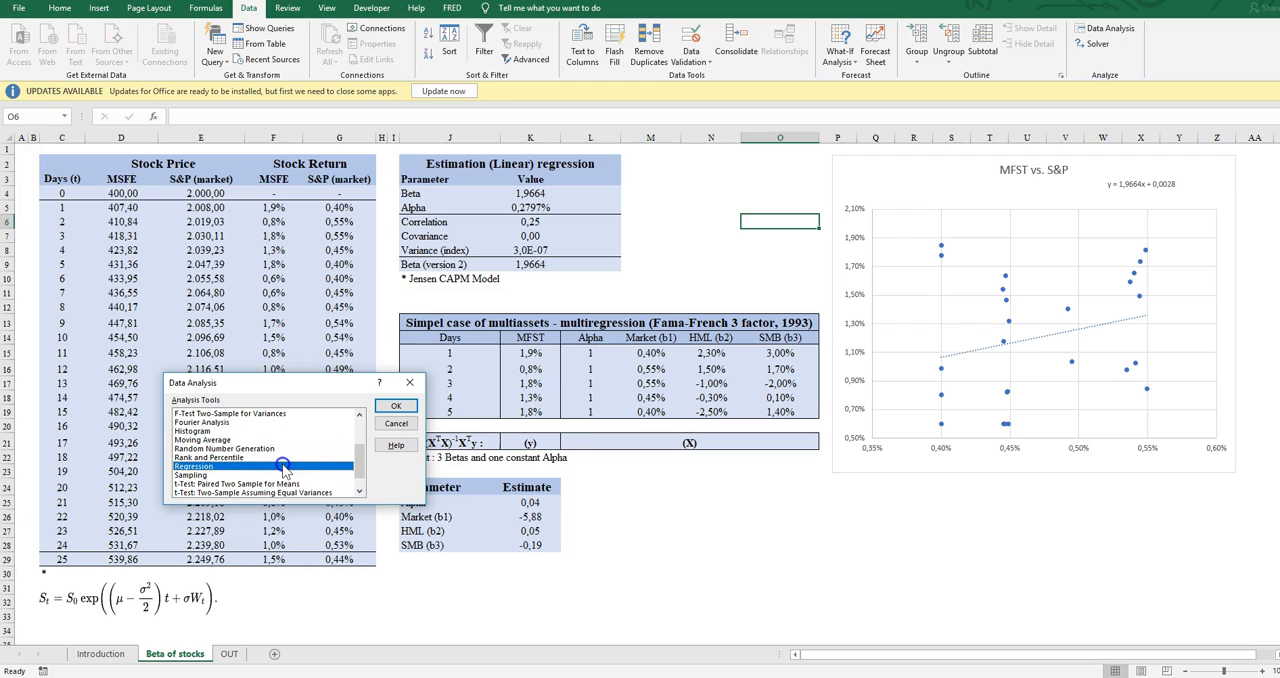
pyautogui.click(400, 427)
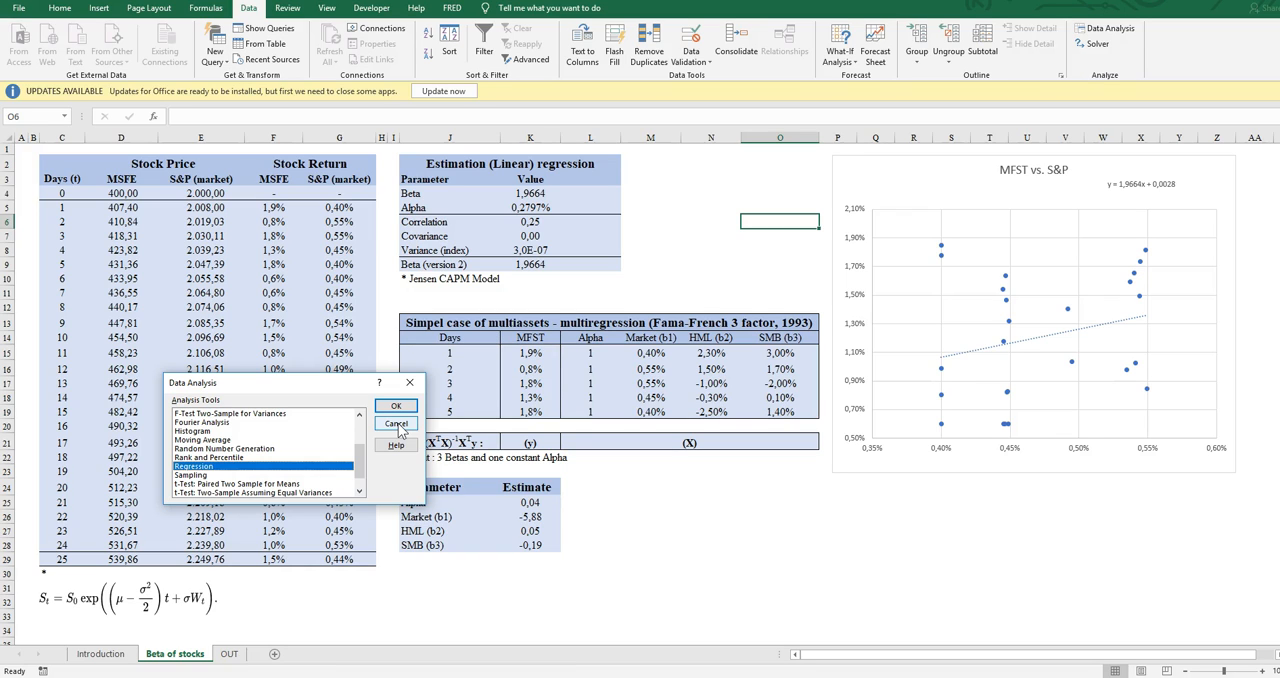
pyautogui.click(398, 428)
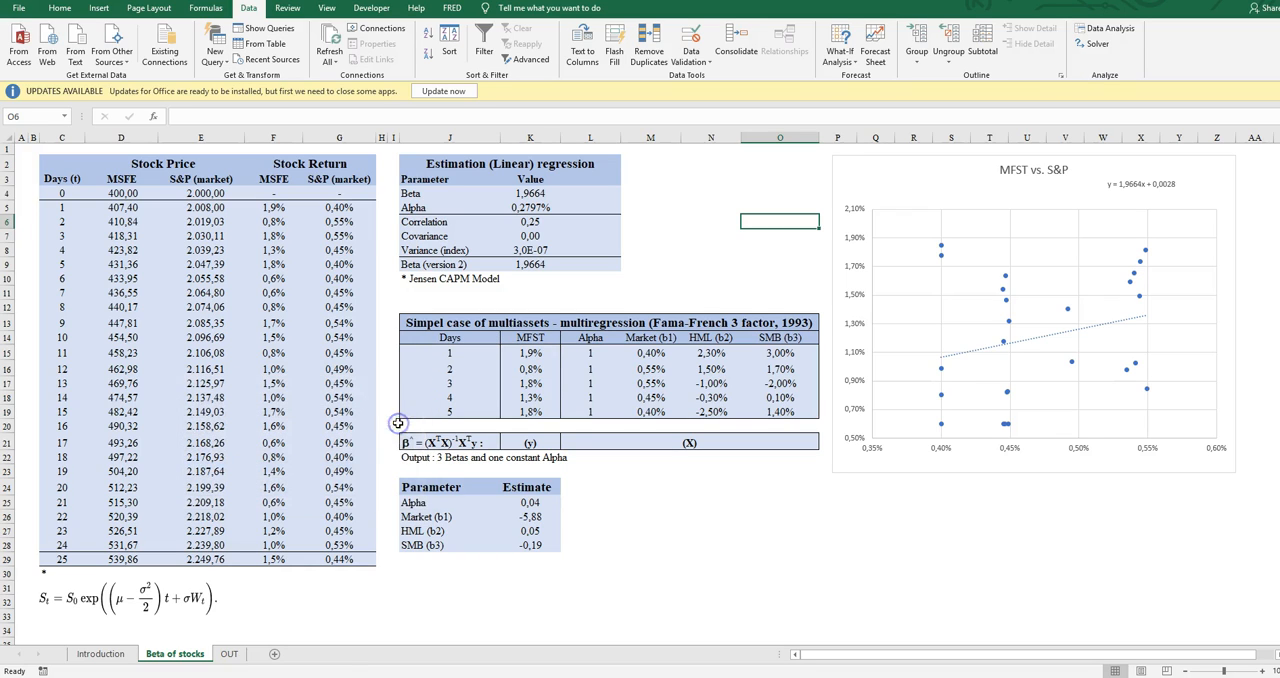
# - Review the Market (b1), HML (b2) and SMB (b3) headers and the day 1 Market cell in the Fama-French table
pyautogui.click(670, 486)
pyautogui.press('Up')
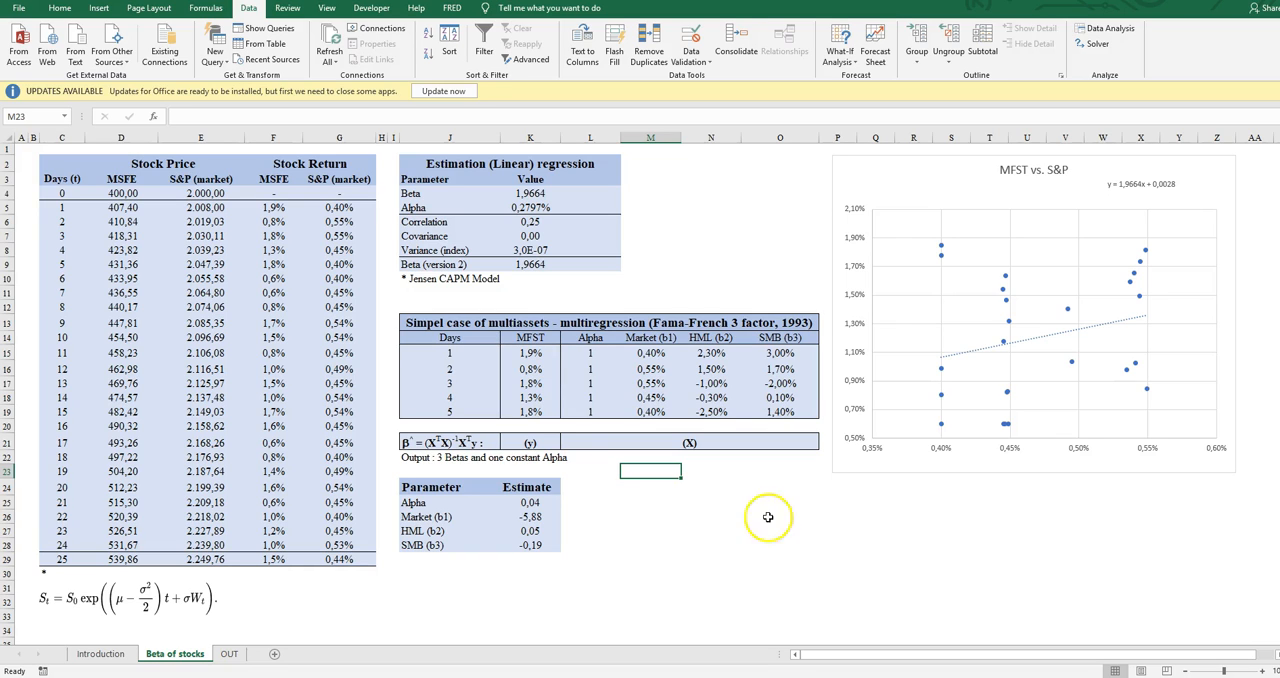
pyautogui.click(716, 336)
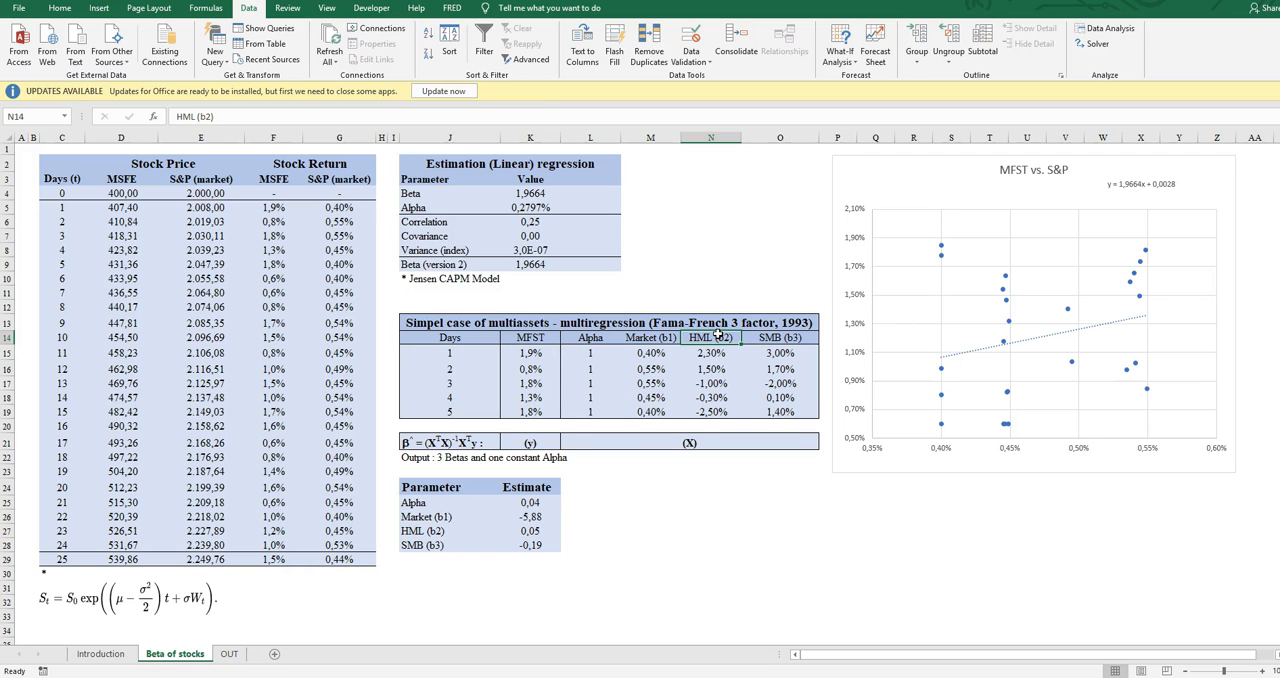
pyautogui.press('Right')
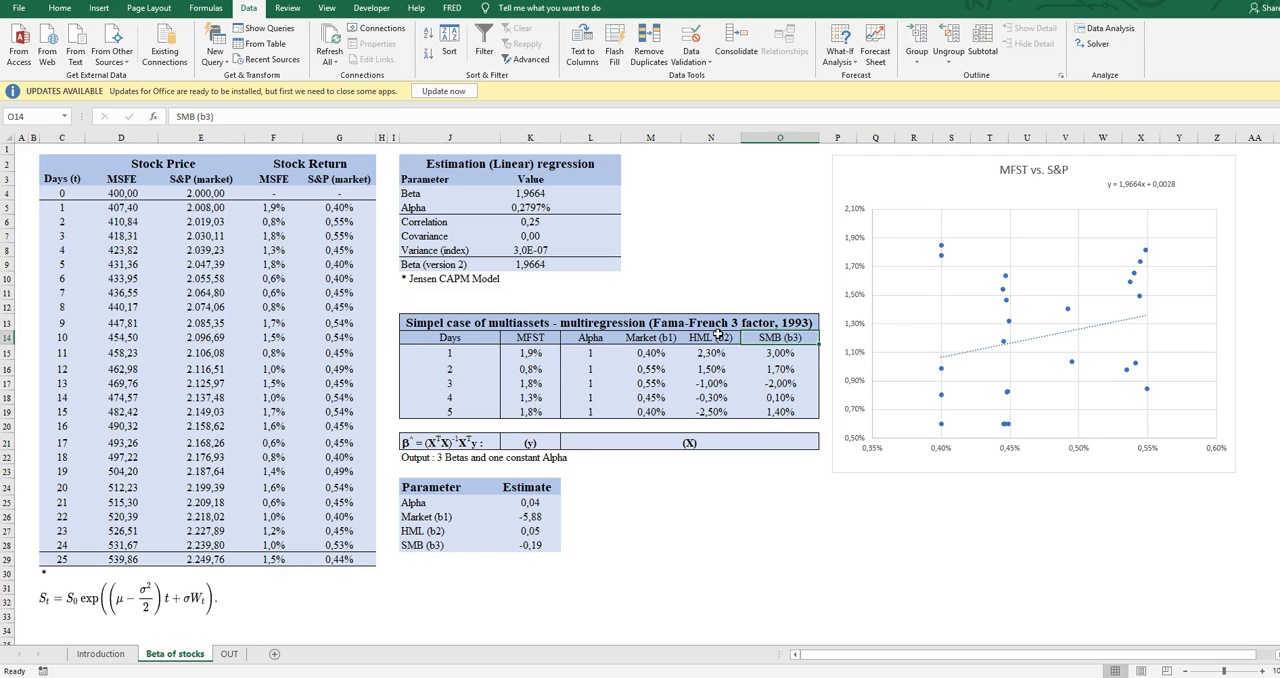
pyautogui.press('Down')
pyautogui.press('Down')
pyautogui.press('Left')
pyautogui.press('Up')
pyautogui.press('Left')
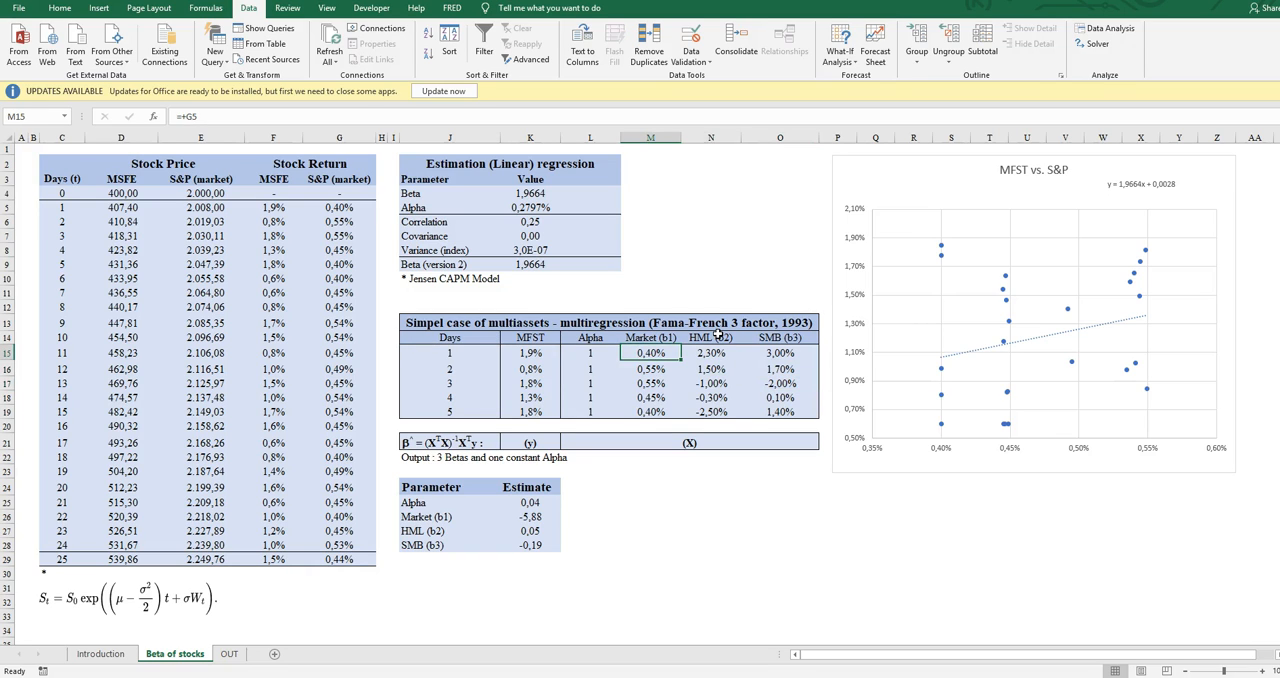
pyautogui.press('Up')
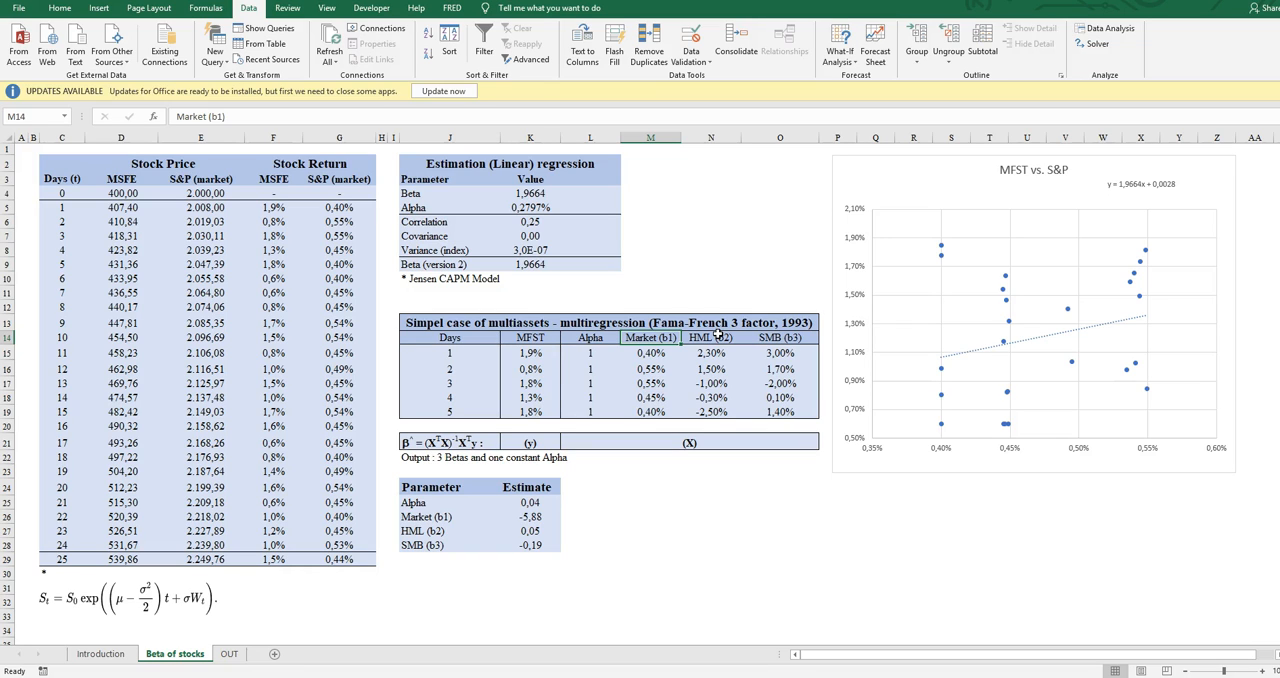
pyautogui.press('Right')
pyautogui.press('Right')
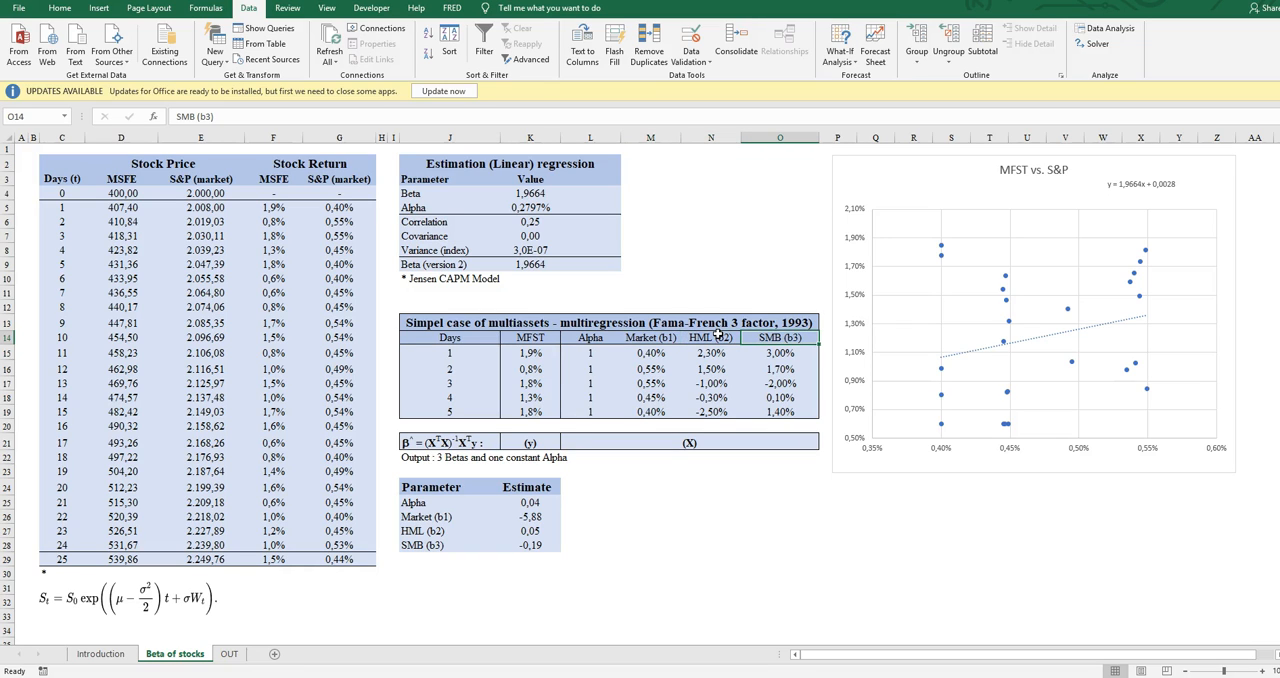
pyautogui.press('Left')
pyautogui.press('Left')
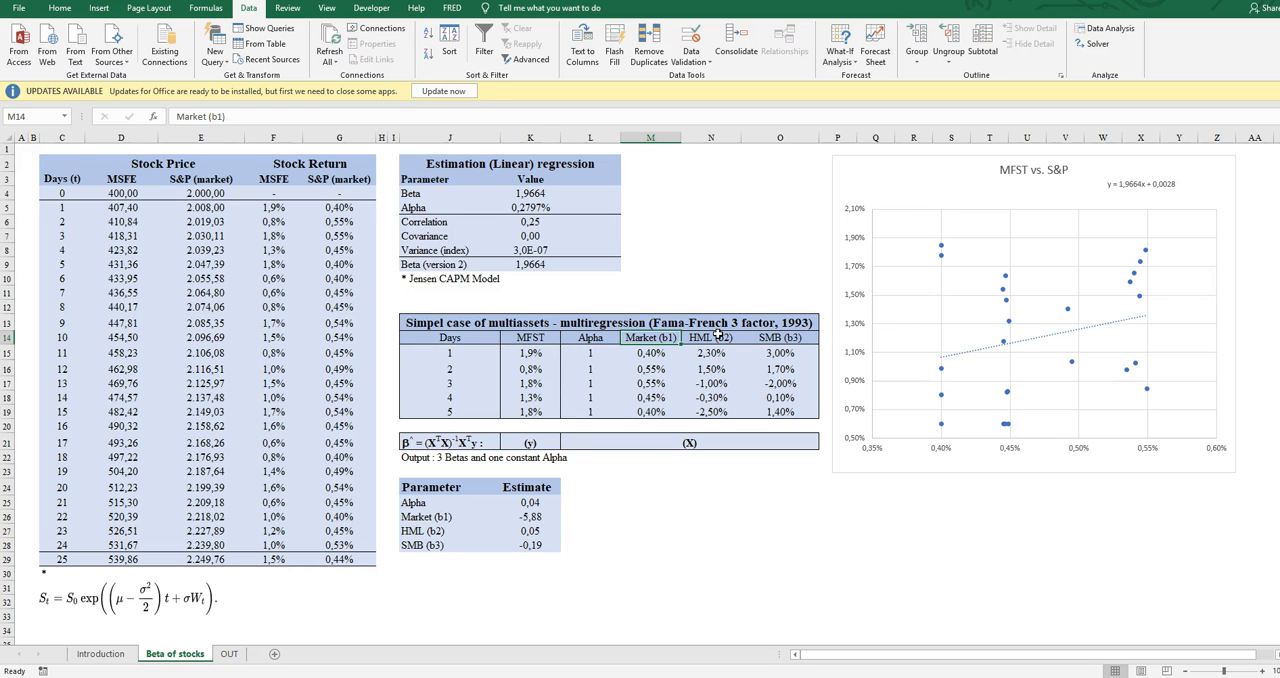
# - Go through the daily Market, HML and SMB factor values in the Fama-French table
pyautogui.press('Down')
pyautogui.press('Down')
pyautogui.press('Down')
pyautogui.press('Down')
pyautogui.press('Up')
pyautogui.press('Up')
pyautogui.press('Right')
pyautogui.press('Up')
pyautogui.press('Right')
pyautogui.press('Left')
pyautogui.press('Right')
pyautogui.press('Down')
pyautogui.press('Down')
pyautogui.press('Down')
pyautogui.press('Left')
pyautogui.press('Up')
pyautogui.press('Up')
pyautogui.press('Up')
pyautogui.press('Right')
pyautogui.press('Down')
pyautogui.press('Left')
pyautogui.press('Up')
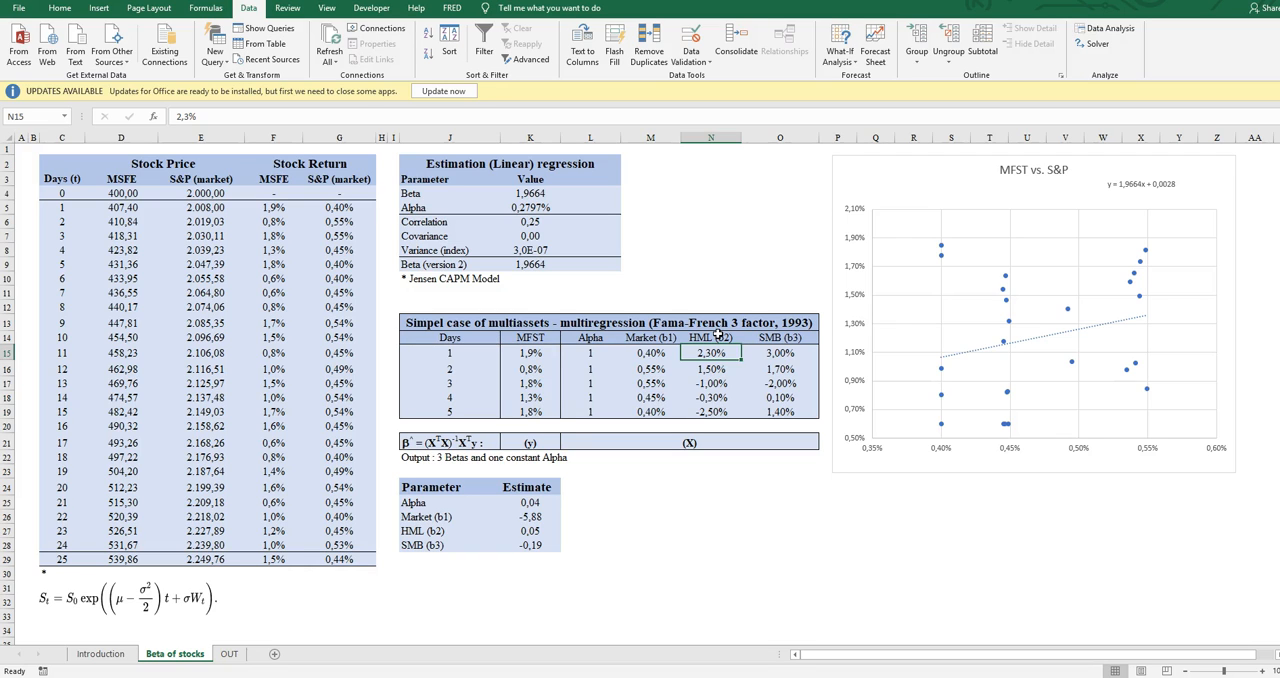
pyautogui.press('Left')
pyautogui.press('Up')
pyautogui.press('Up')
pyautogui.press('Left')
pyautogui.press('Up')
pyautogui.press('Up')
pyautogui.press('Up')
pyautogui.press('Right')
pyautogui.press('Up')
pyautogui.press('Up')
pyautogui.press('Up')
pyautogui.press('Right')
pyautogui.press('Up')
pyautogui.press('Up')
pyautogui.press('Up')
pyautogui.press('Down')
pyautogui.press('Down')
pyautogui.press('Right')
pyautogui.press('Right')
pyautogui.press('Down')
pyautogui.press('Down')
pyautogui.press('Down')
pyautogui.press('Down')
pyautogui.press('Down')
pyautogui.press('Down')
pyautogui.press('Down')
pyautogui.press('Down')
pyautogui.press('Down')
pyautogui.press('Down')
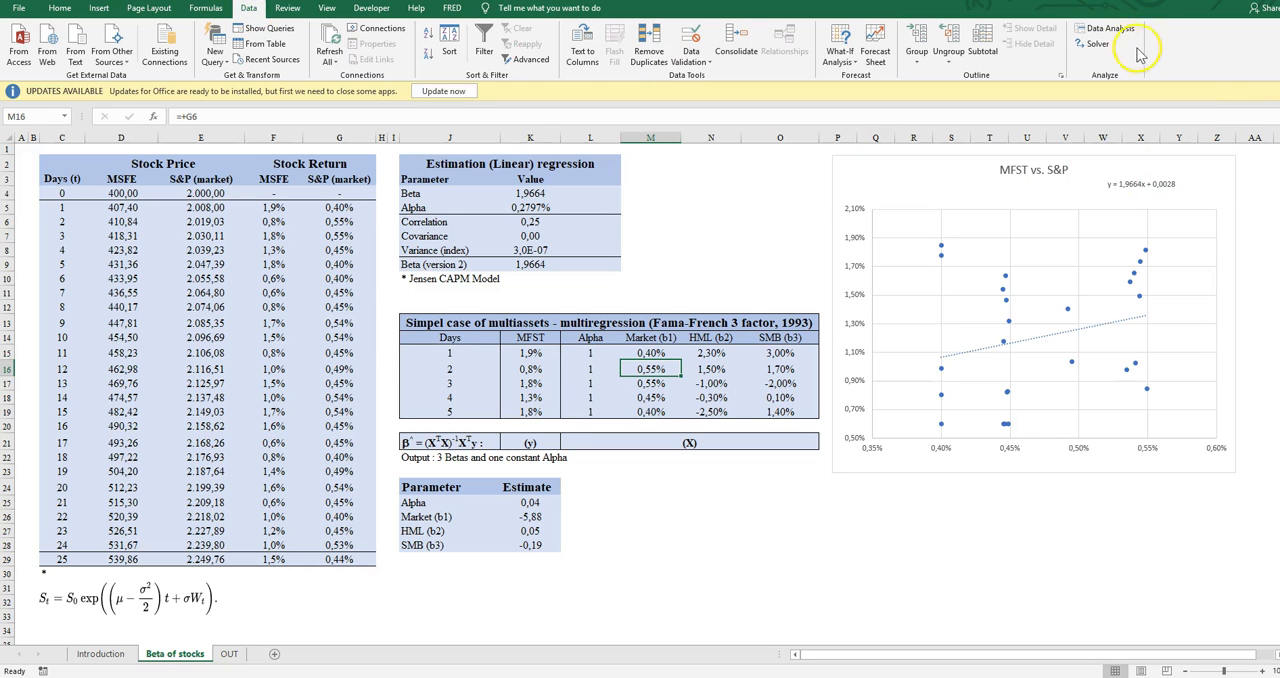
# - Bring up the Data Analysis tools once more and dismiss them without choosing one
pyautogui.click(1100, 28)
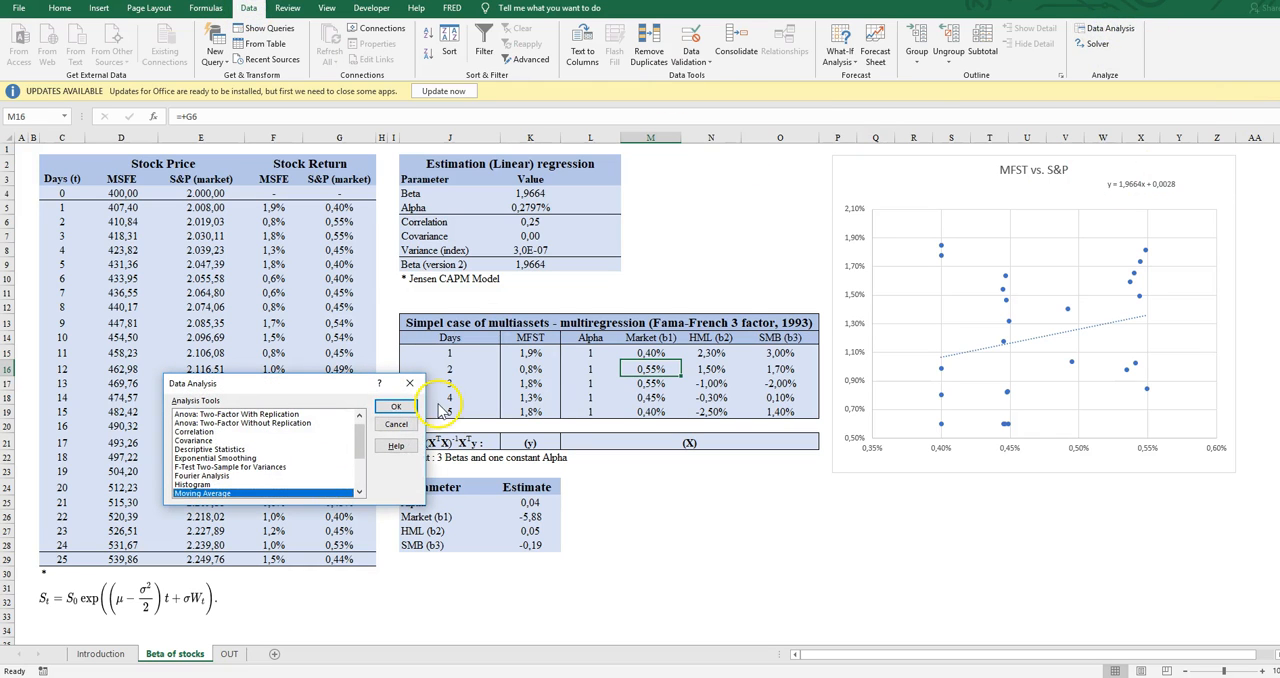
pyautogui.click(401, 423)
pyautogui.press('Down')
pyautogui.press('Down')
pyautogui.press('Down')
pyautogui.press('Down')
pyautogui.press('Down')
pyautogui.press('Down')
pyautogui.press('Down')
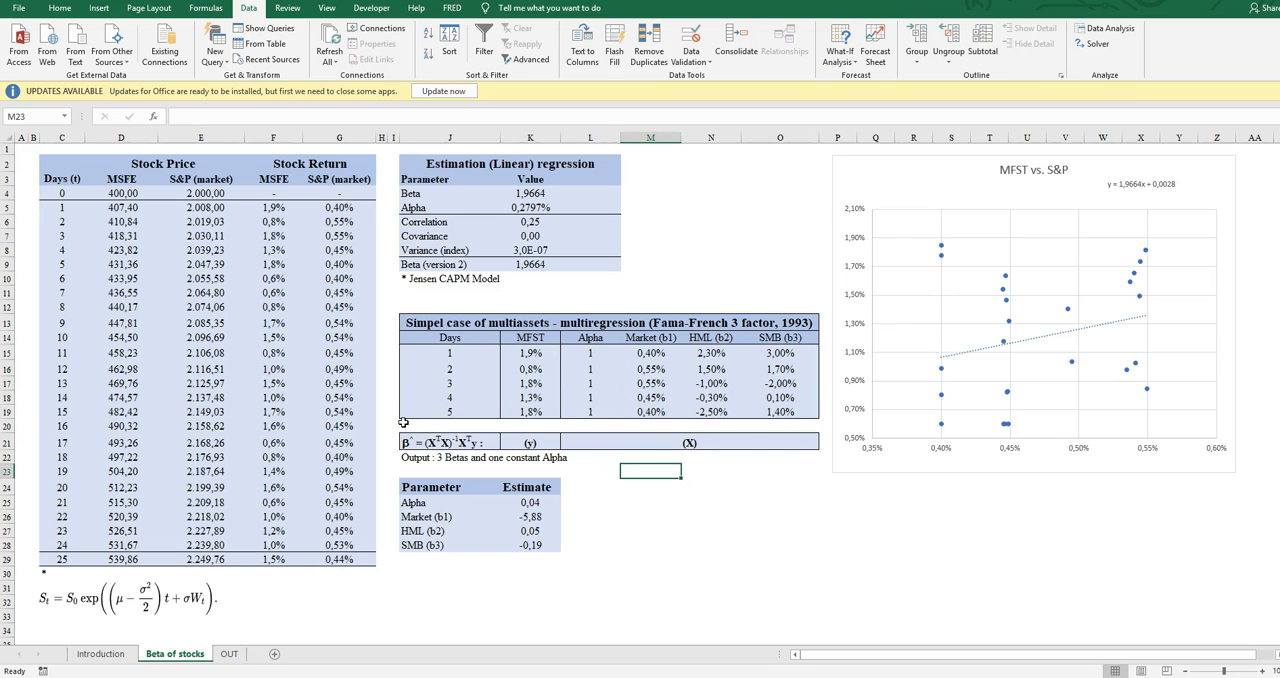
# - Examine the matrix formula for the beta estimates, β^ = (XTX)-1XTy, below the Fama-French table
pyautogui.press('Down')
pyautogui.press('Left')
pyautogui.press('Right')
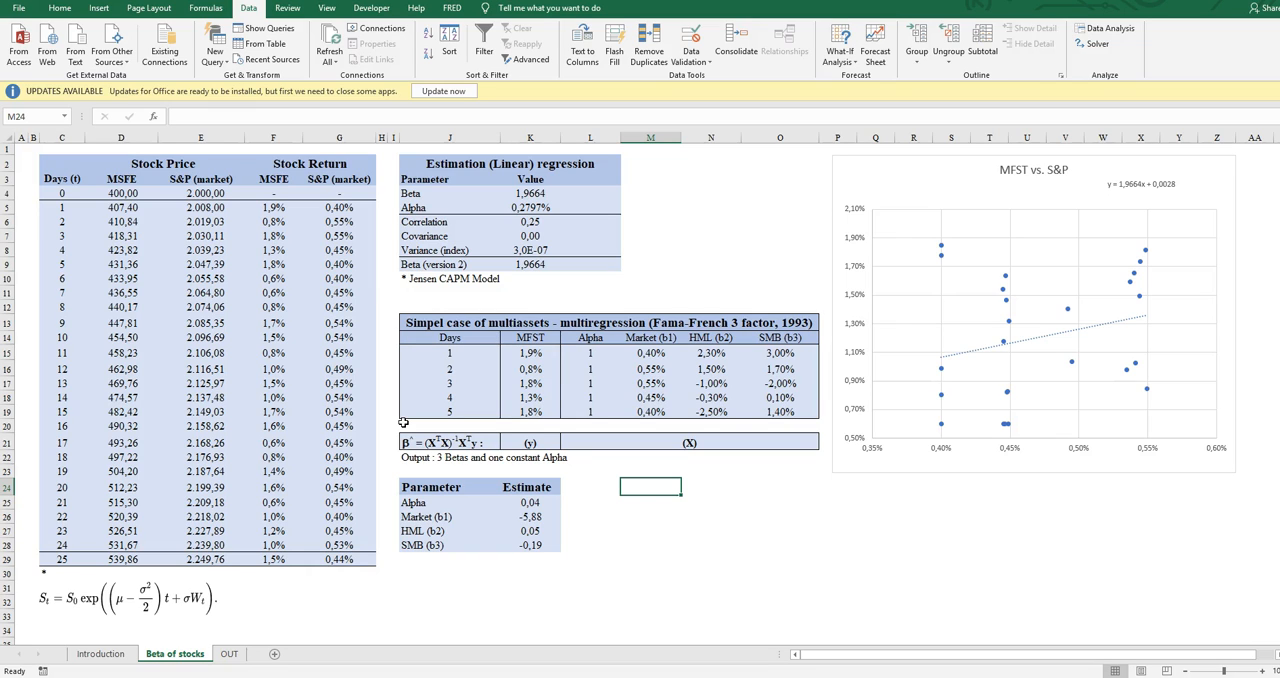
pyautogui.press('Left')
pyautogui.press('Left')
pyautogui.press('Left')
pyautogui.press('Up')
pyautogui.press('Up')
pyautogui.press('Up')
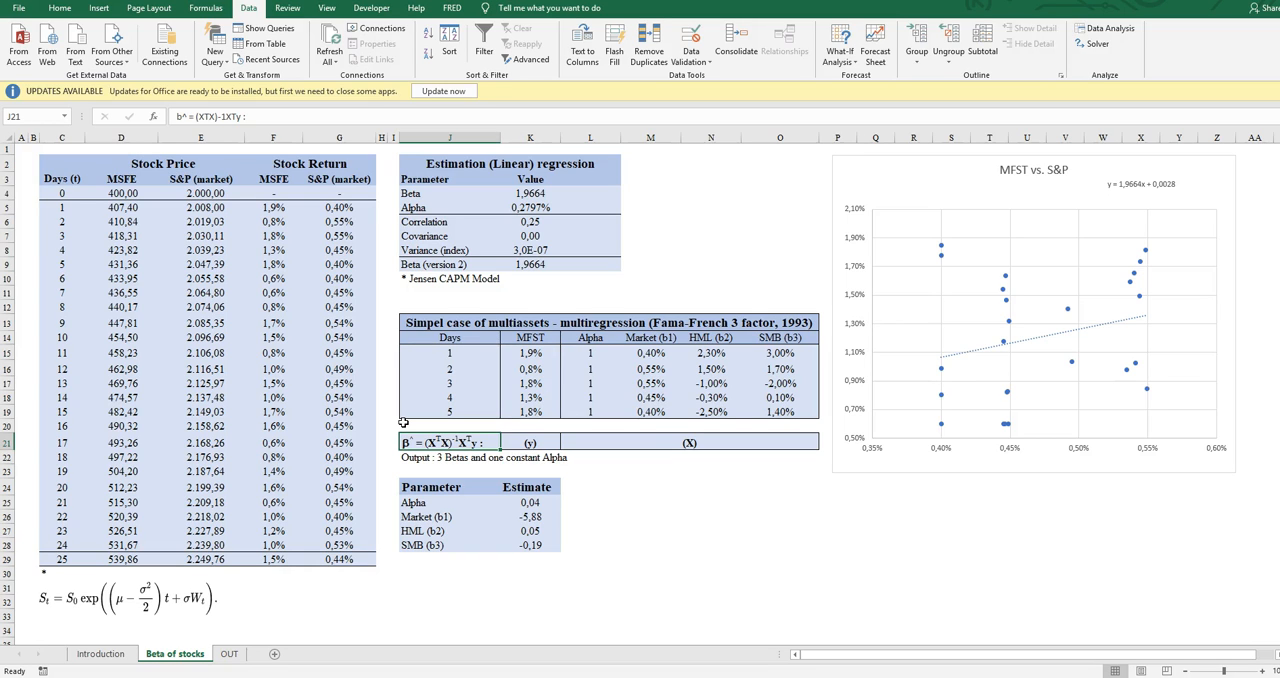
# - Check the MFST return column that serves as the y vector of the multiregression
pyautogui.press('Left')
pyautogui.press('Down')
pyautogui.press('Right')
pyautogui.press('Up')
pyautogui.press('Right')
pyautogui.press('Up')
pyautogui.press('Up')
pyautogui.press('Up')
pyautogui.press('Down')
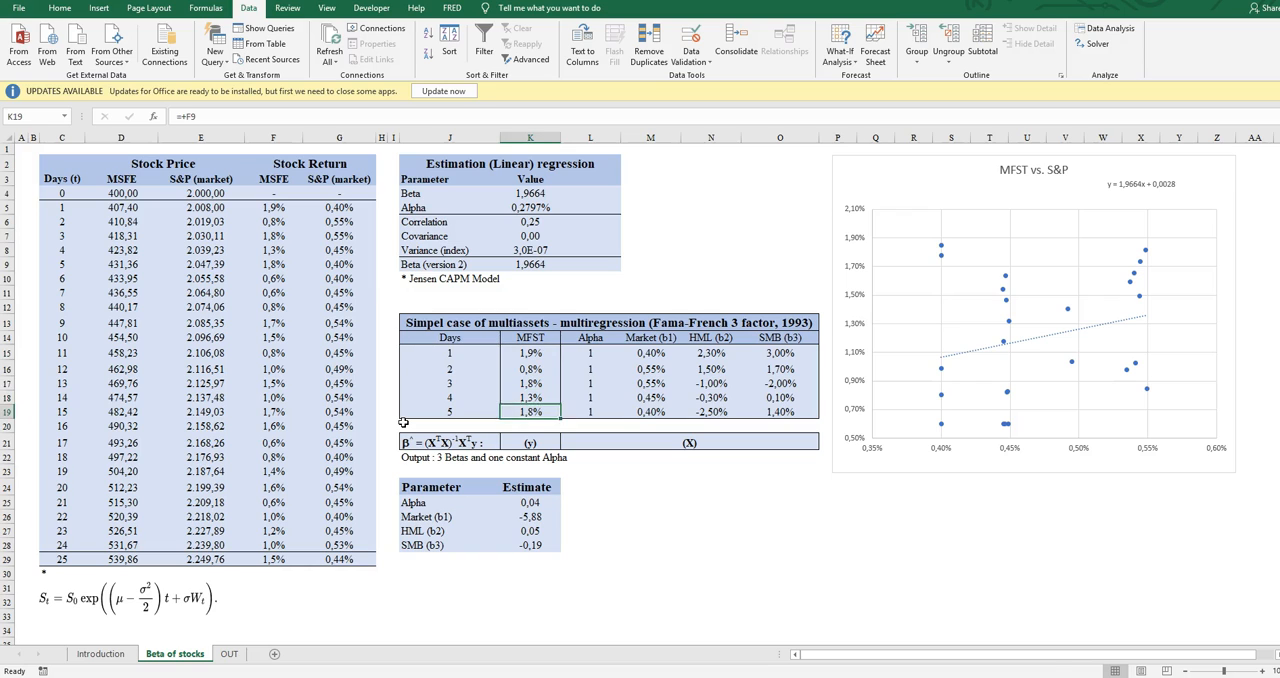
# - Select the X matrix of the multiregression, from the Alpha column through SMB (b3) for days 1 to 5
pyautogui.press('Right')
pyautogui.hotkey('shift', 'Up')
pyautogui.hotkey('shift', 'Up')
pyautogui.hotkey('shift', 'Up')
pyautogui.hotkey('shift', 'Up')
pyautogui.hotkey('shift', 'Right')
pyautogui.hotkey('shift', 'Right')
pyautogui.hotkey('shift', 'Right')
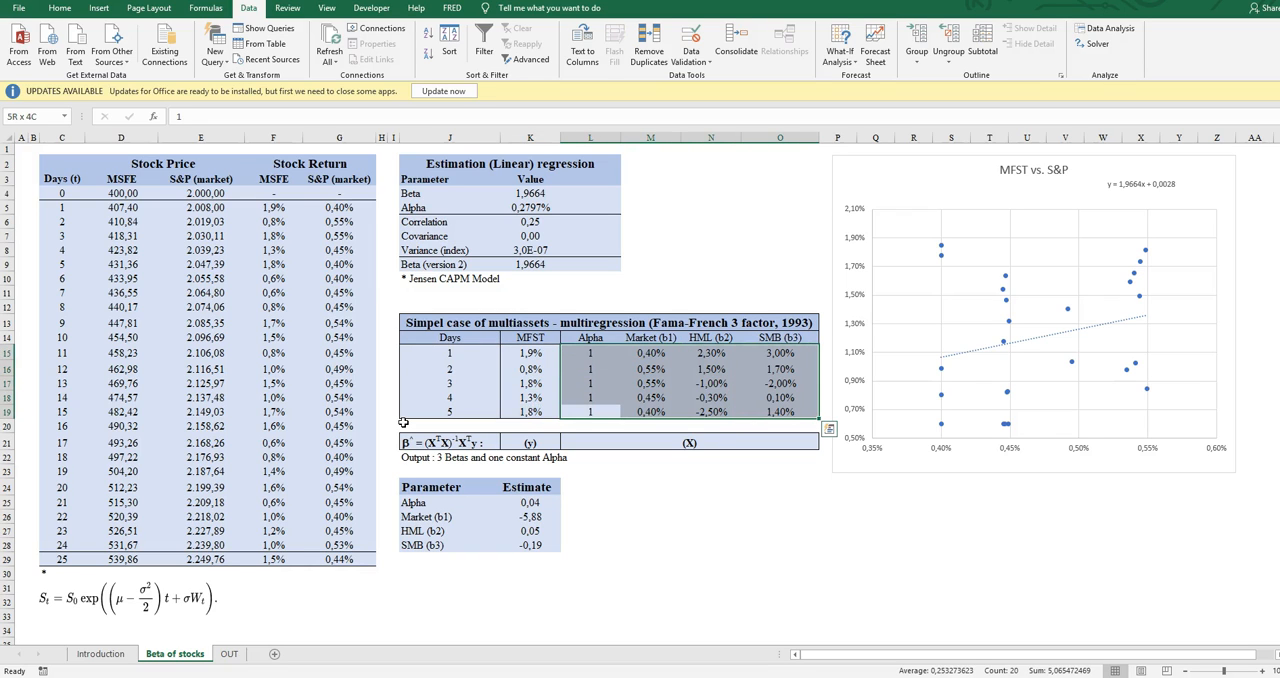
# - Narrow the selection to the constant Alpha column for days 1 to 5
pyautogui.hotkey('shift', 'Left')
pyautogui.hotkey('shift', 'Left')
pyautogui.hotkey('shift', 'Left')
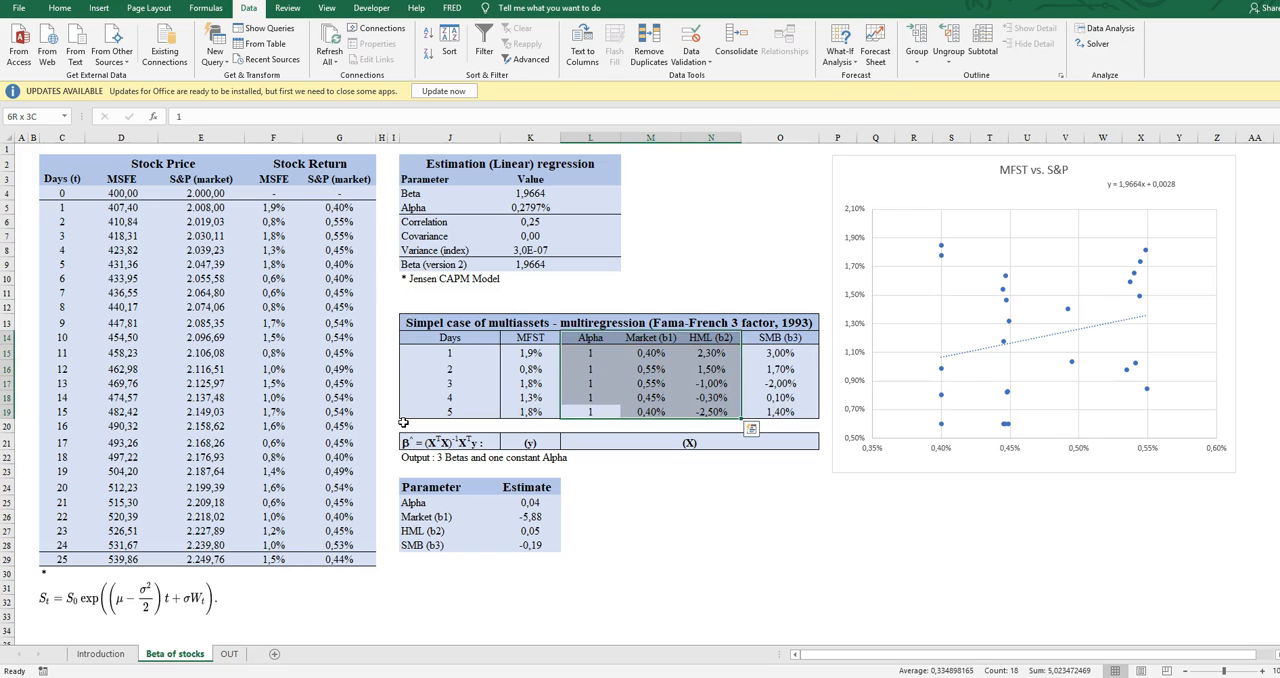
pyautogui.hotkey('shift', 'Down')
pyautogui.hotkey('shift', 'Down')
pyautogui.hotkey('shift', 'Down')
pyautogui.hotkey('shift', 'Down')
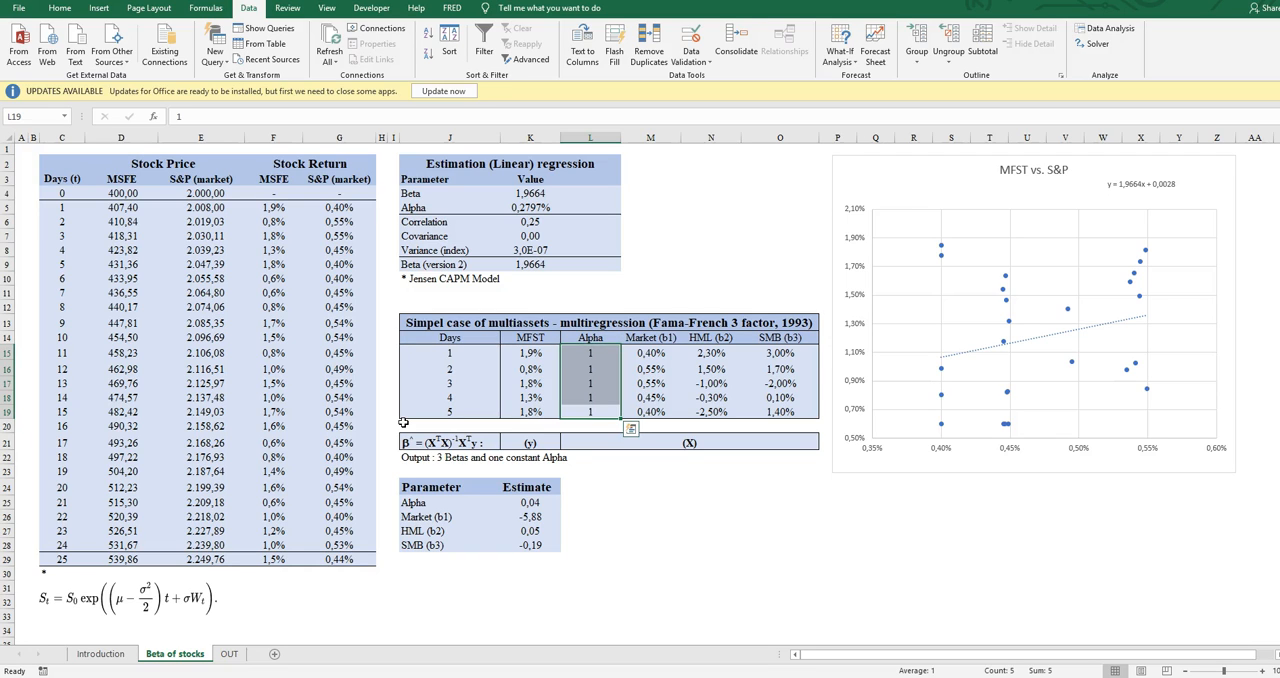
pyautogui.hotkey('shift', 'Up')
pyautogui.hotkey('shift', 'Up')
pyautogui.hotkey('shift', 'Up')
pyautogui.hotkey('shift', 'Up')
# - Return to the β^ matrix formula cell and relate it to the MFST return column above
pyautogui.press('Down')
pyautogui.press('Down')
pyautogui.press('Down')
pyautogui.press('Left')
pyautogui.press('Left')
pyautogui.press('Up')
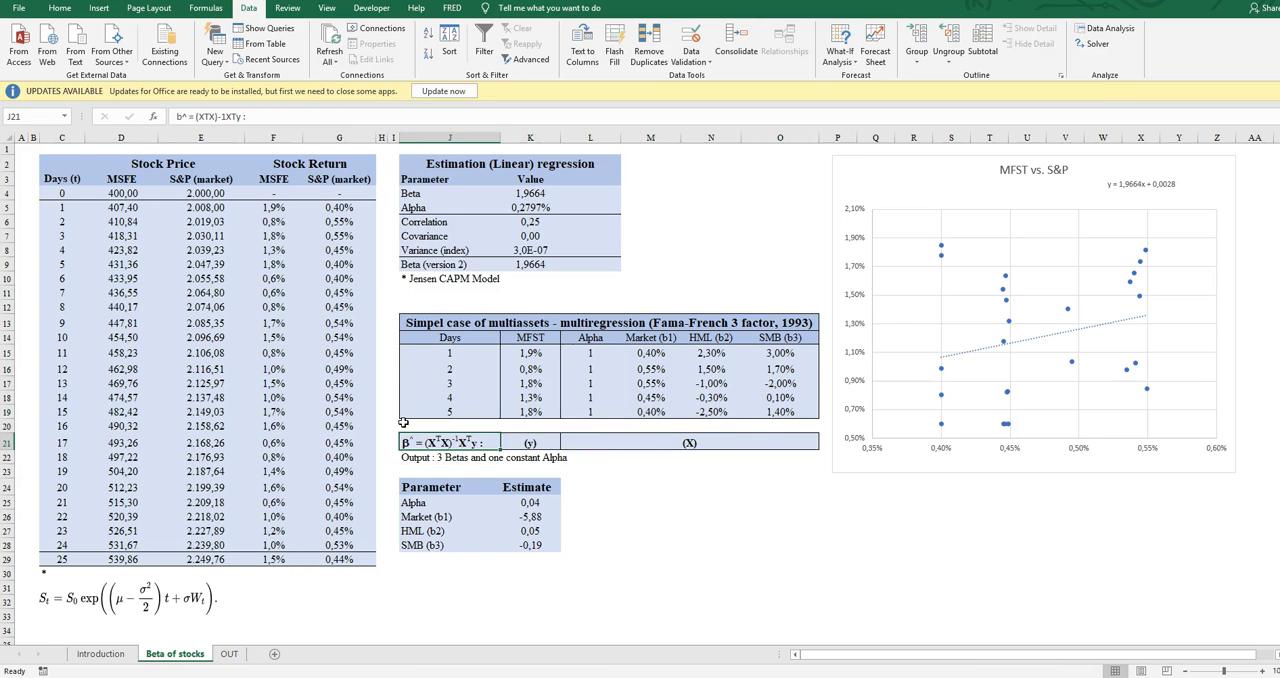
pyautogui.press('Up')
pyautogui.press('Right')
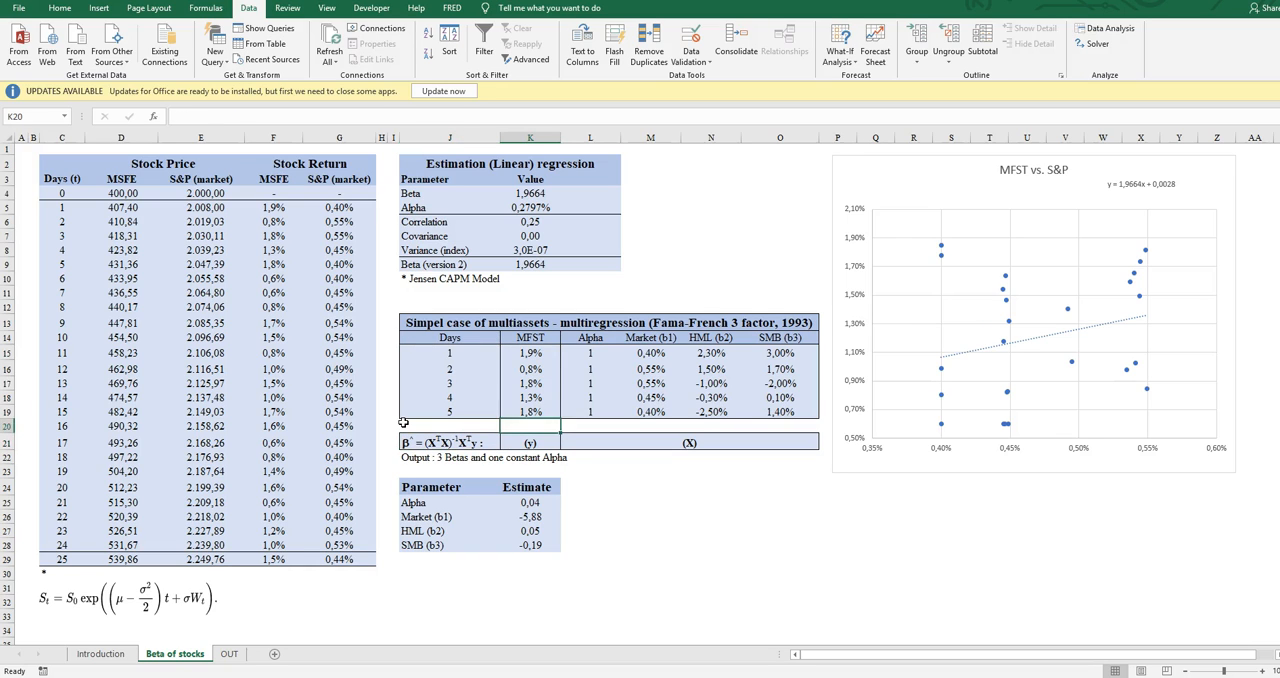
# - Select the MFST returns for days 1 to 5 as the y vector of the multiregression
pyautogui.press('Up')
pyautogui.hotkey('shift', 'Up')
pyautogui.hotkey('shift', 'Up')
pyautogui.hotkey('shift', 'Up')
pyautogui.hotkey('shift', 'Up')
pyautogui.press('Down')
pyautogui.press('Up')
pyautogui.hotkey('shift', 'Up')
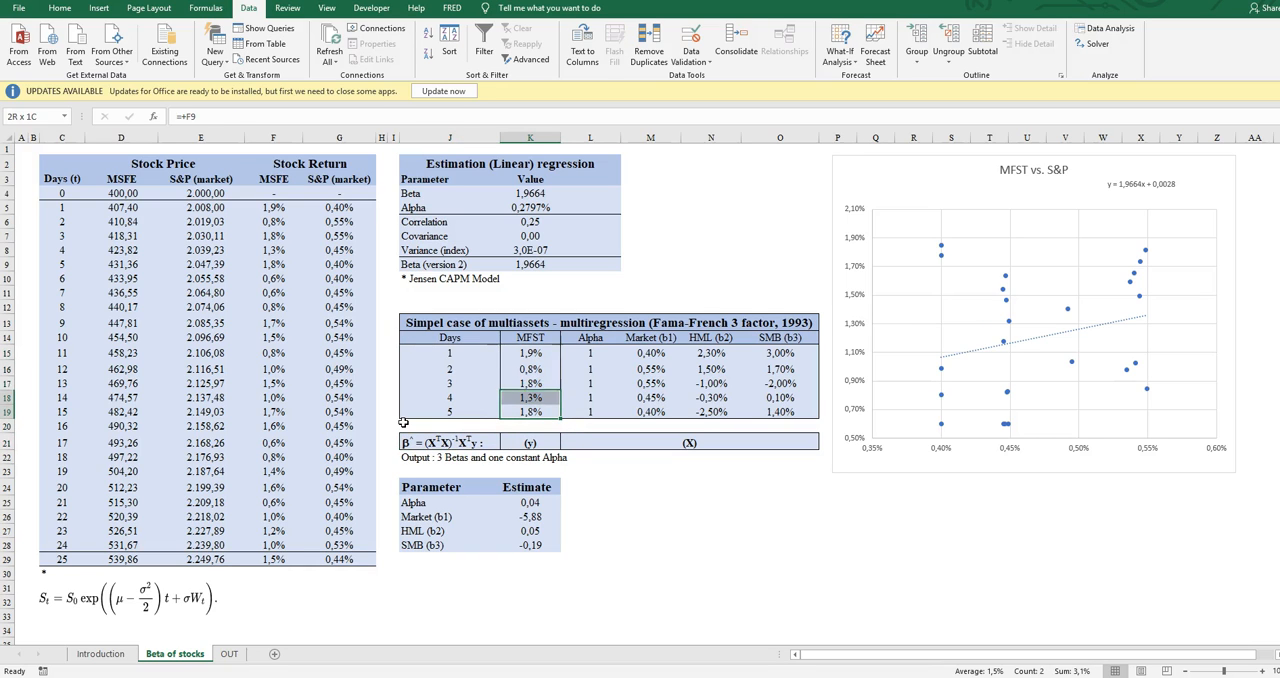
pyautogui.hotkey('shift', 'Up')
pyautogui.hotkey('shift', 'Up')
pyautogui.hotkey('shift', 'Up')
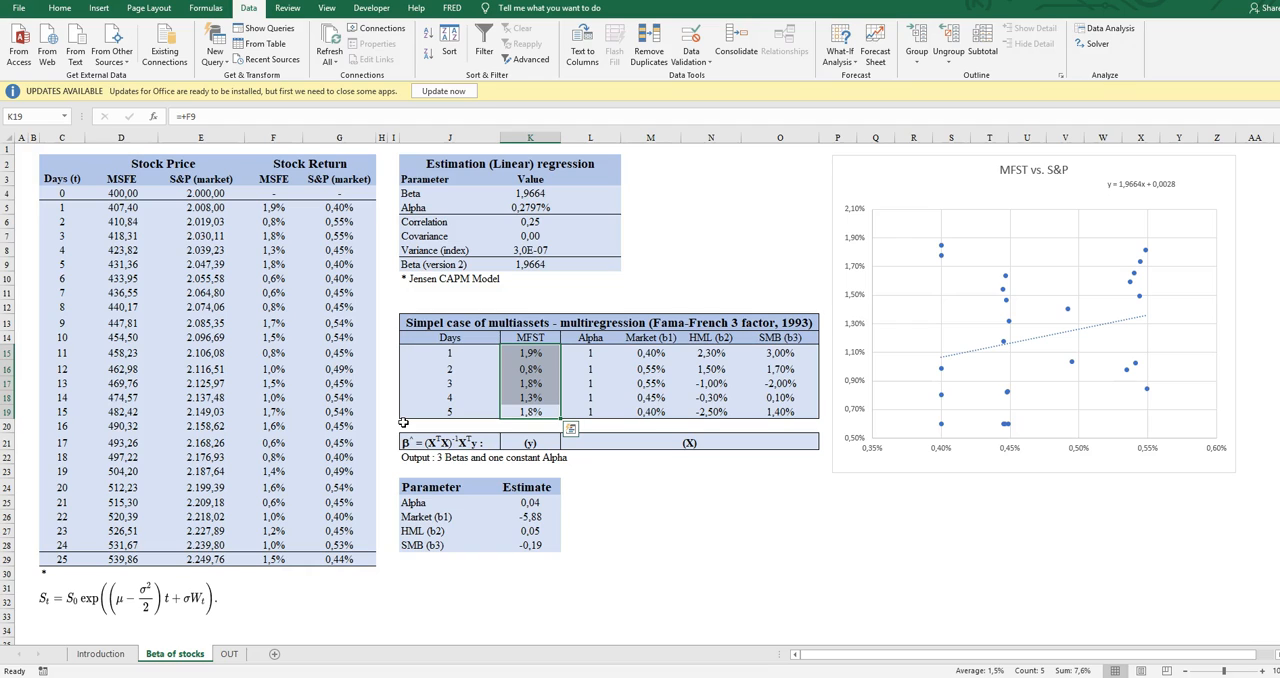
# - Go through the factor columns of the X matrix, from Alpha to SMB (b3), and check the Market (b1) reference
pyautogui.press('Up')
pyautogui.press('Up')
pyautogui.press('Up')
pyautogui.press('Up')
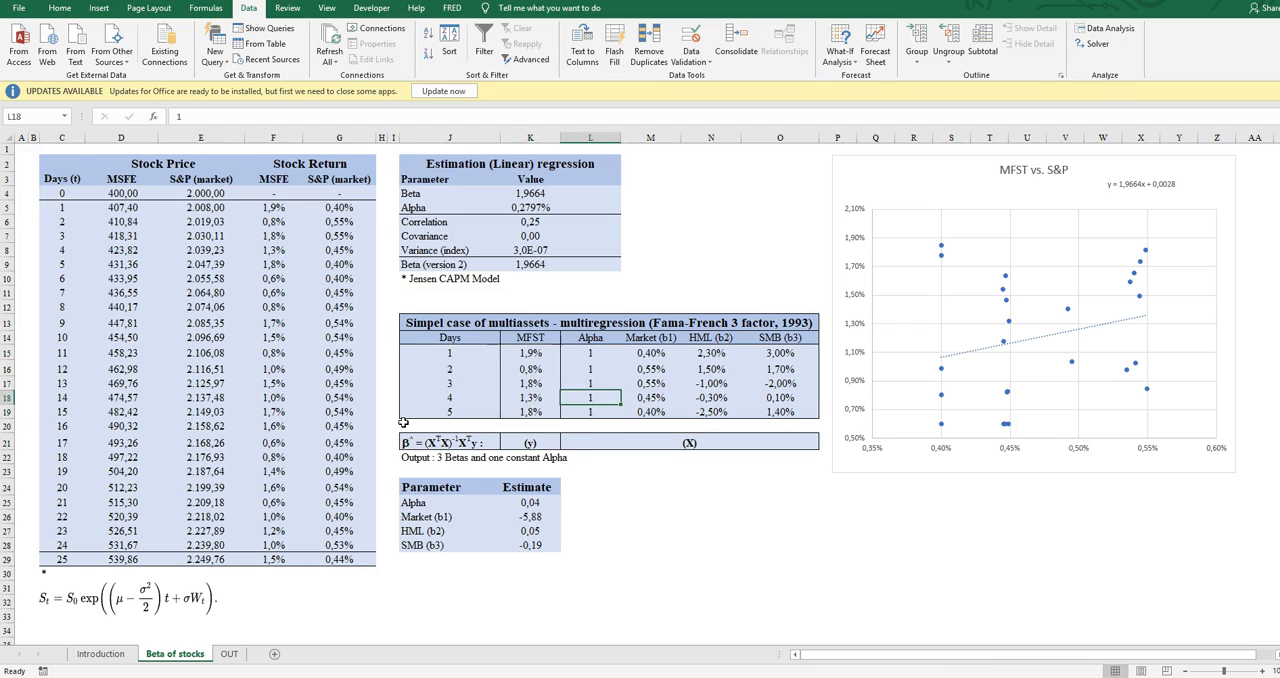
pyautogui.press('Right')
pyautogui.press('Right')
pyautogui.press('Right')
pyautogui.press('Right')
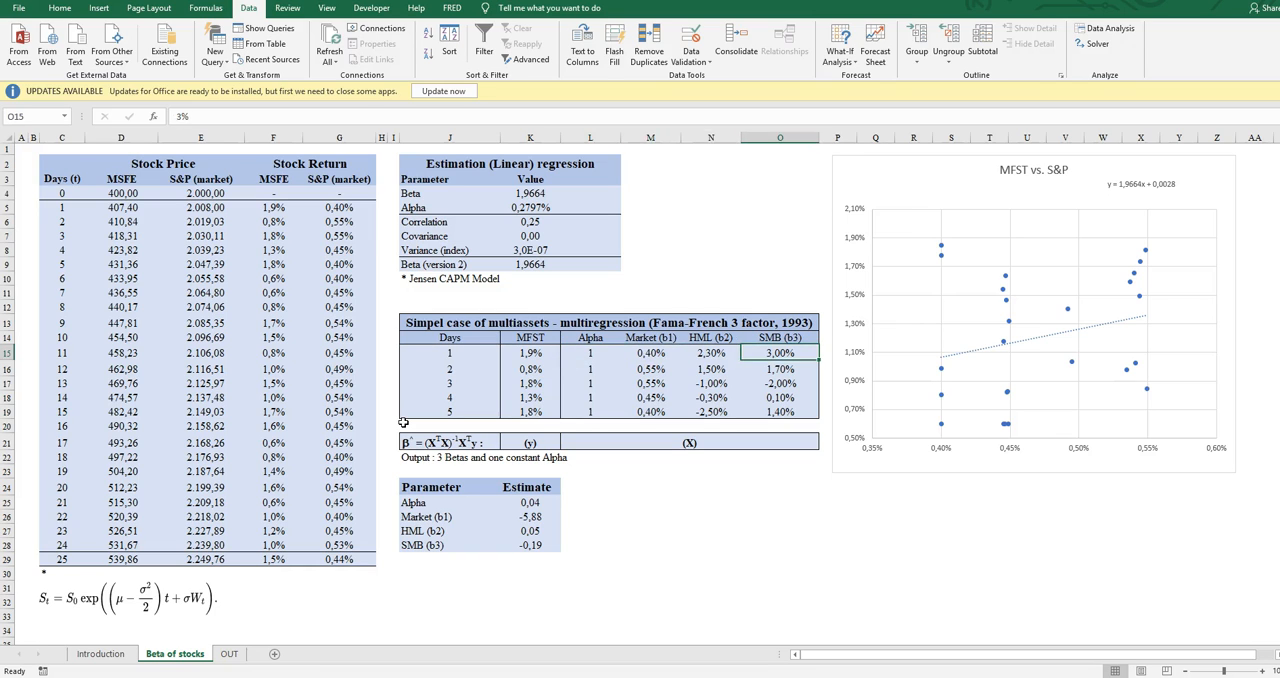
pyautogui.press('Left')
pyautogui.press('Left')
pyautogui.press('Left')
pyautogui.press('Left')
pyautogui.press('Right')
pyautogui.press('Right')
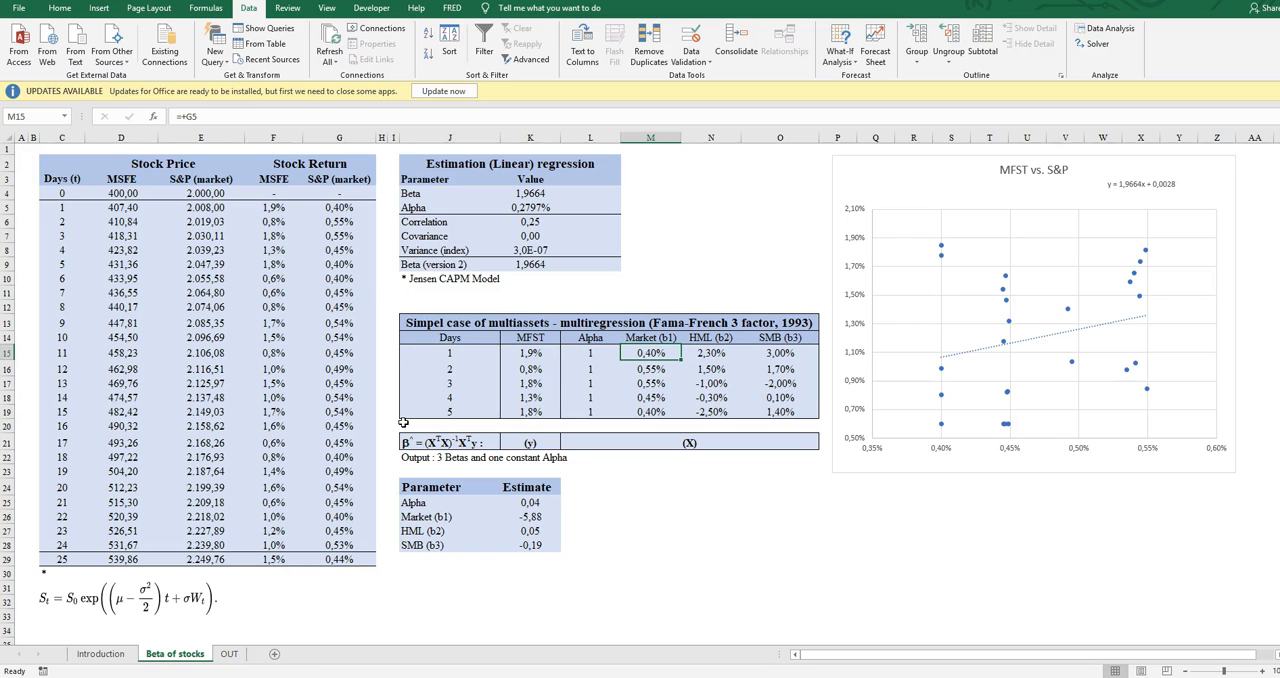
# - Go to the Alpha estimate in the Parameter table and examine its matrix formula
pyautogui.press('Down')
pyautogui.press('Left')
pyautogui.press('Down')
pyautogui.press('Down')
pyautogui.press('Left')
pyautogui.press('Down')
pyautogui.press('Down')
pyautogui.press('Down')
pyautogui.press('Down')
pyautogui.press('Down')
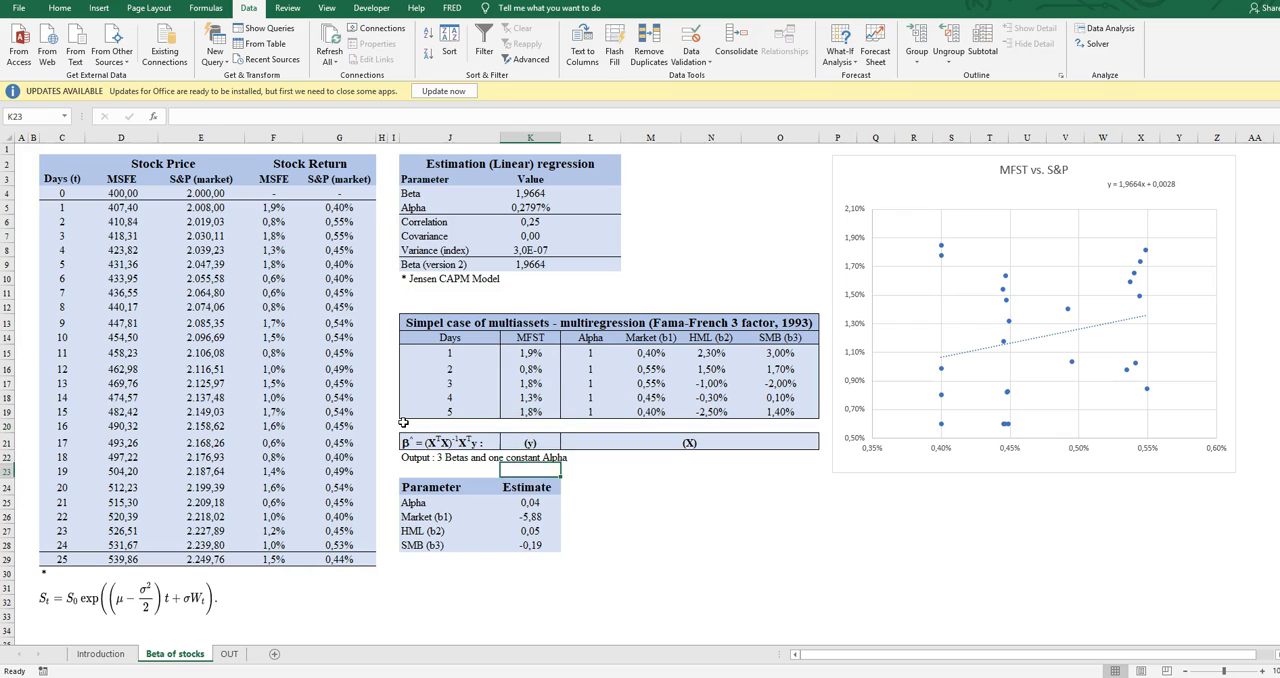
pyautogui.press('Down')
pyautogui.press('Down')
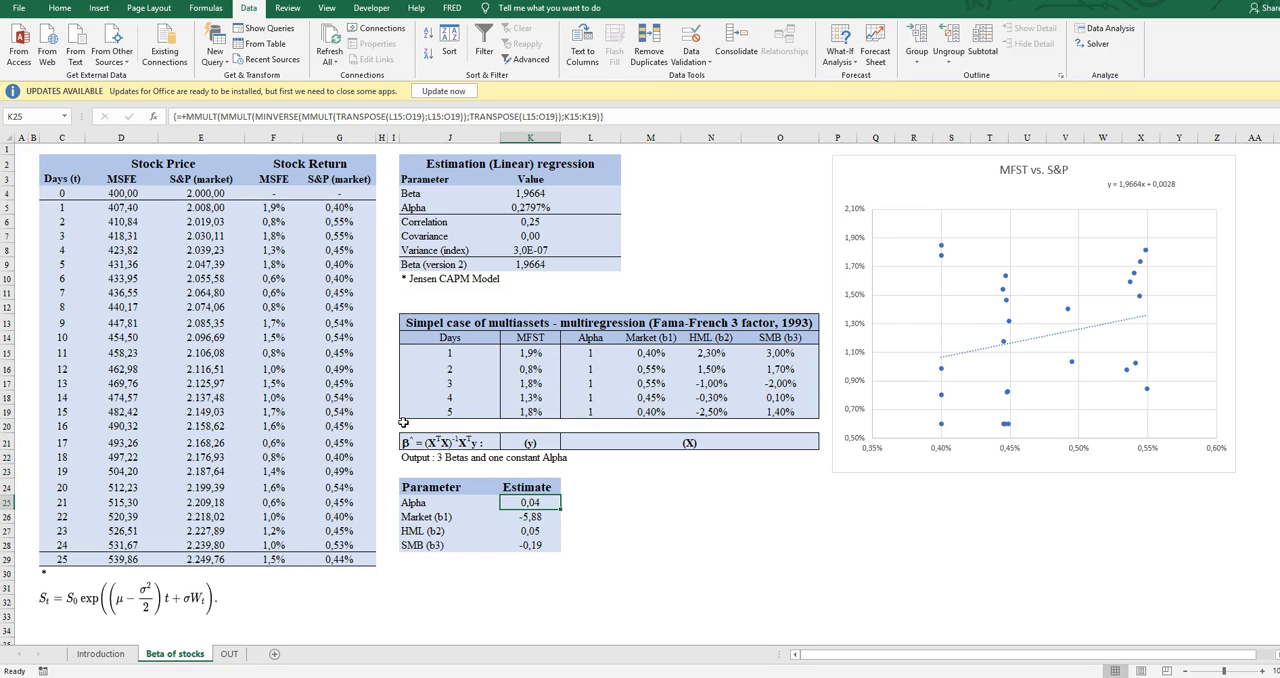
# - Review the estimates in the Parameter table from Alpha down to SMB (b3)
pyautogui.press('Down')
pyautogui.press('Down')
pyautogui.press('Down')
pyautogui.press('Up')
pyautogui.press('Up')
pyautogui.press('Up')
pyautogui.press('Down')
pyautogui.press('Down')
pyautogui.press('Down')
pyautogui.press('Down')
pyautogui.press('Up')
pyautogui.press('Up')
pyautogui.press('Up')
pyautogui.press('Up')
# - Highlight the X matrix from Alpha through SMB (b3) and the MFST return column to point out both regression inputs
pyautogui.moveTo(590, 353); pyautogui.dragTo(776, 410)
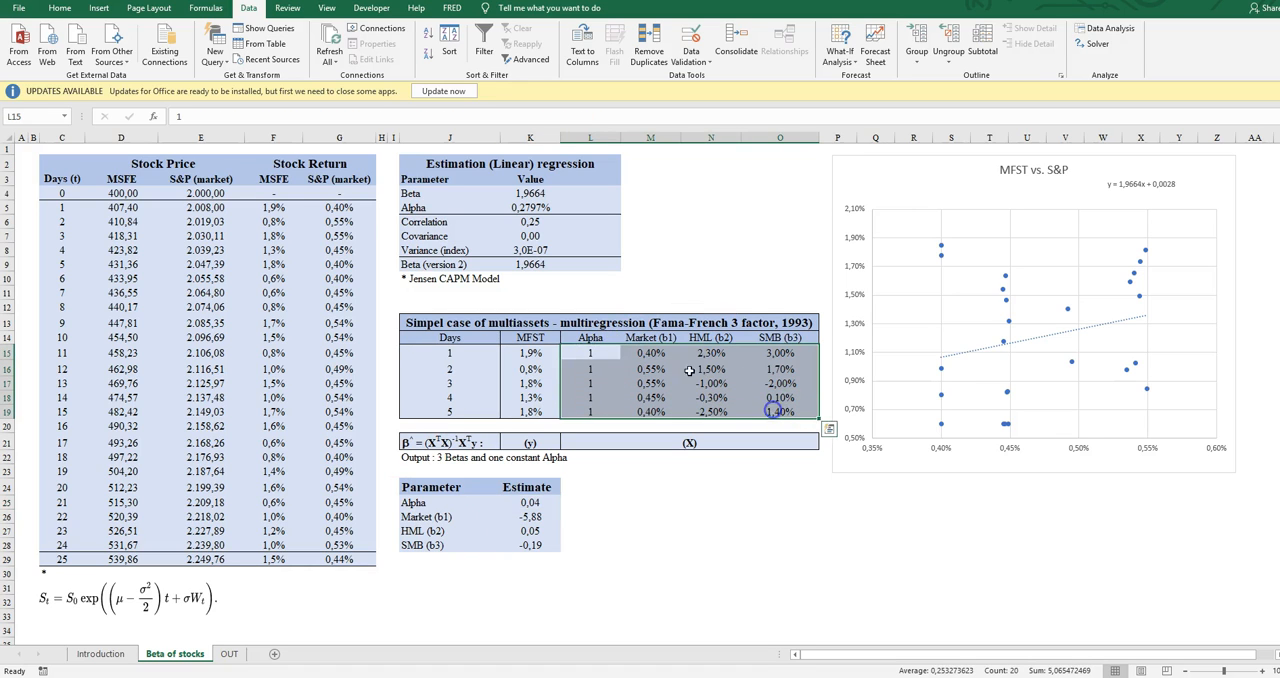
pyautogui.moveTo(531, 353); pyautogui.dragTo(531, 406)
pyautogui.click(645, 476)
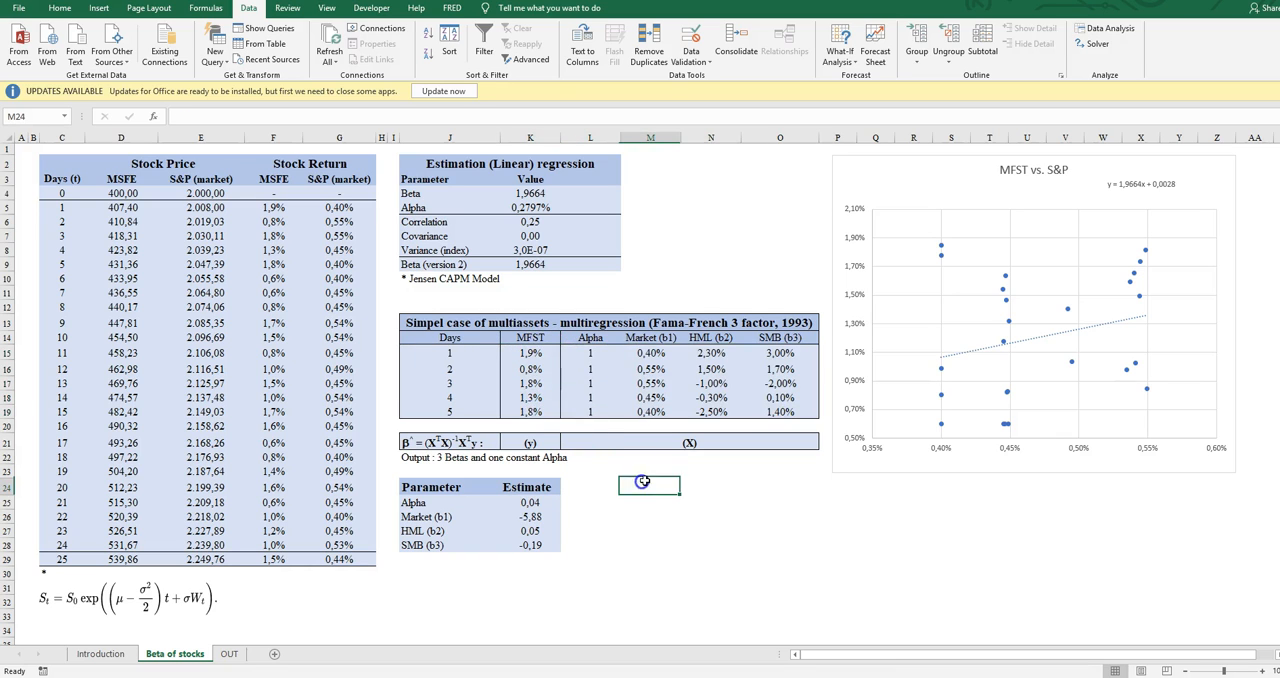
# - Name the range L15:O19, from the Alpha column through SMB (b3), as X
pyautogui.press('Up')
pyautogui.press('Up')
pyautogui.press('Up')
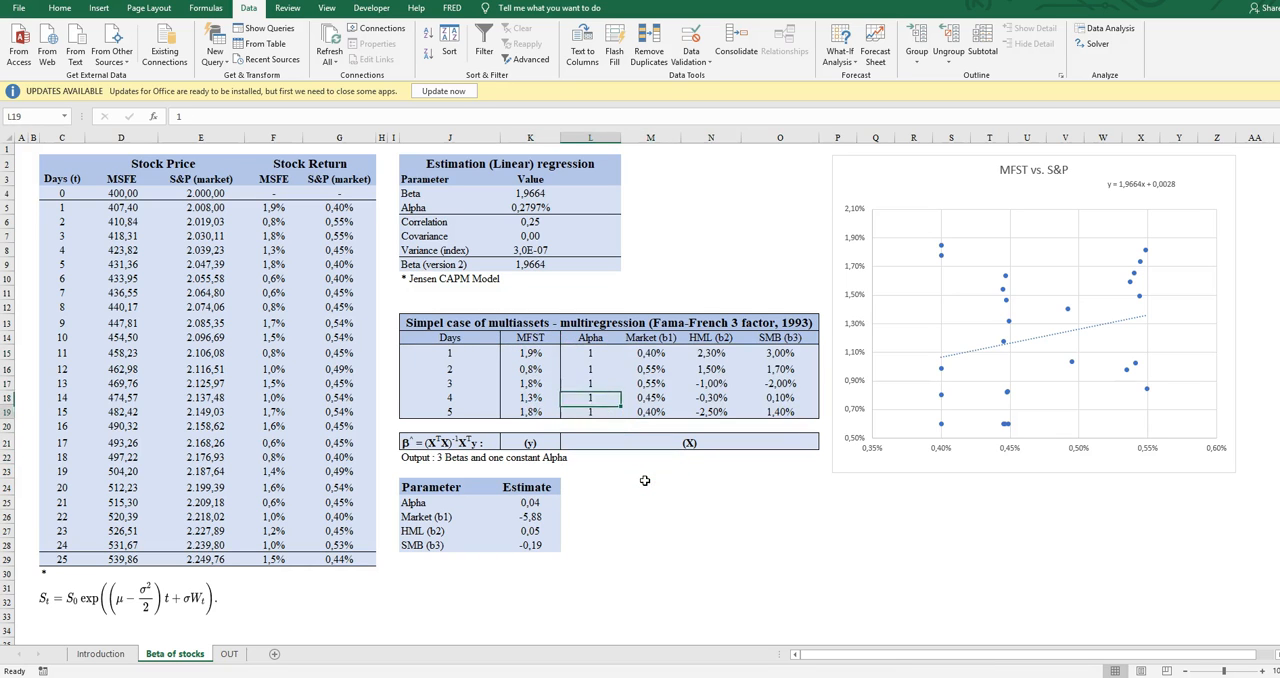
pyautogui.hotkey('shift', 'Up')
pyautogui.hotkey('shift', 'Up')
pyautogui.hotkey('shift', 'Up')
pyautogui.hotkey('shift', 'Up')
pyautogui.hotkey('shift', 'Right')
pyautogui.hotkey('shift', 'Right')
pyautogui.hotkey('shift', 'Right')
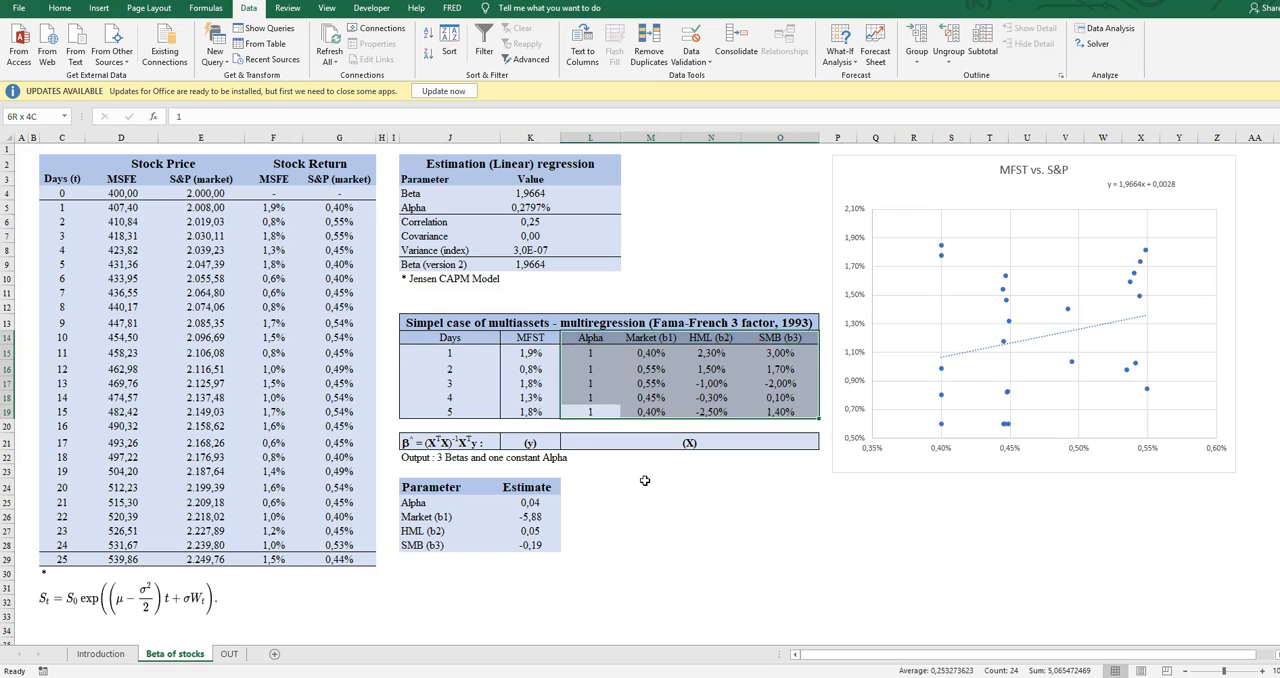
pyautogui.click(50, 116)
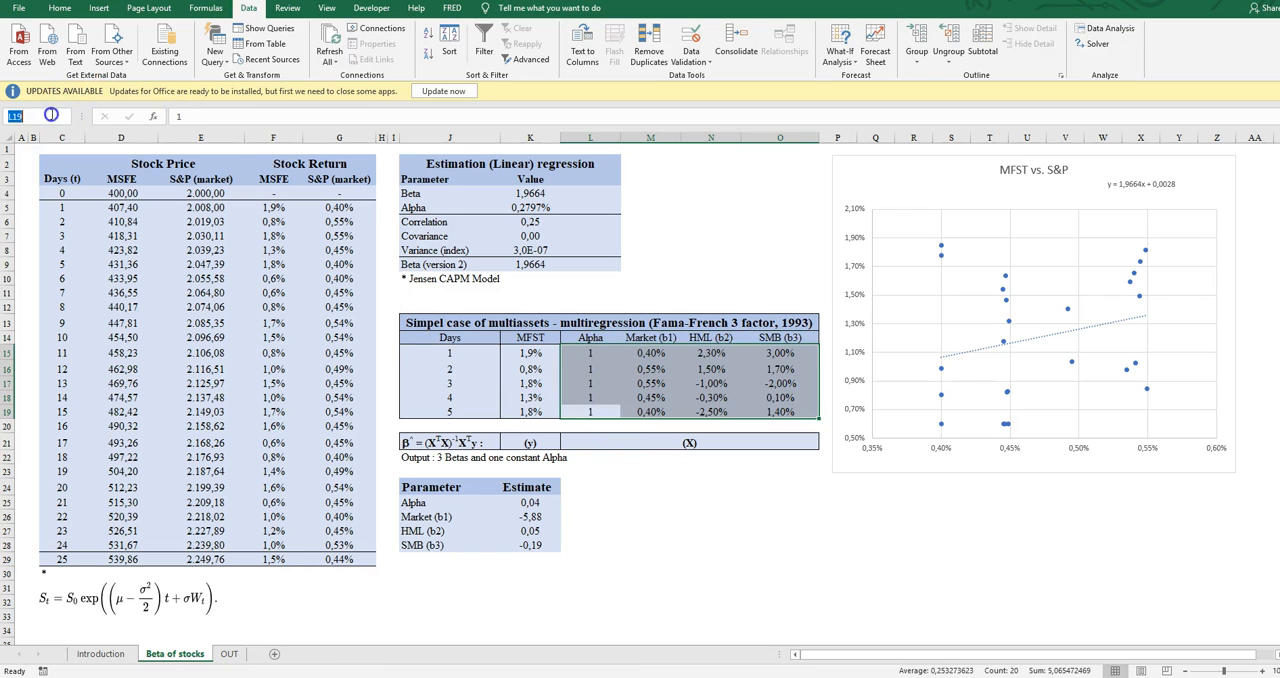
pyautogui.write('X')
pyautogui.press('Return')
# - Name the MFST returns in K15:K19 as y
pyautogui.press('Left')
pyautogui.press('Up')
pyautogui.press('Up')
pyautogui.press('Up')
# - Go to the empty cell L25 beside the Alpha estimate
pyautogui.press('Up')
pyautogui.hotkey('shift', 'Down')
pyautogui.hotkey('shift', 'Down')
pyautogui.hotkey('shift', 'Down')
pyautogui.hotkey('shift', 'Down')
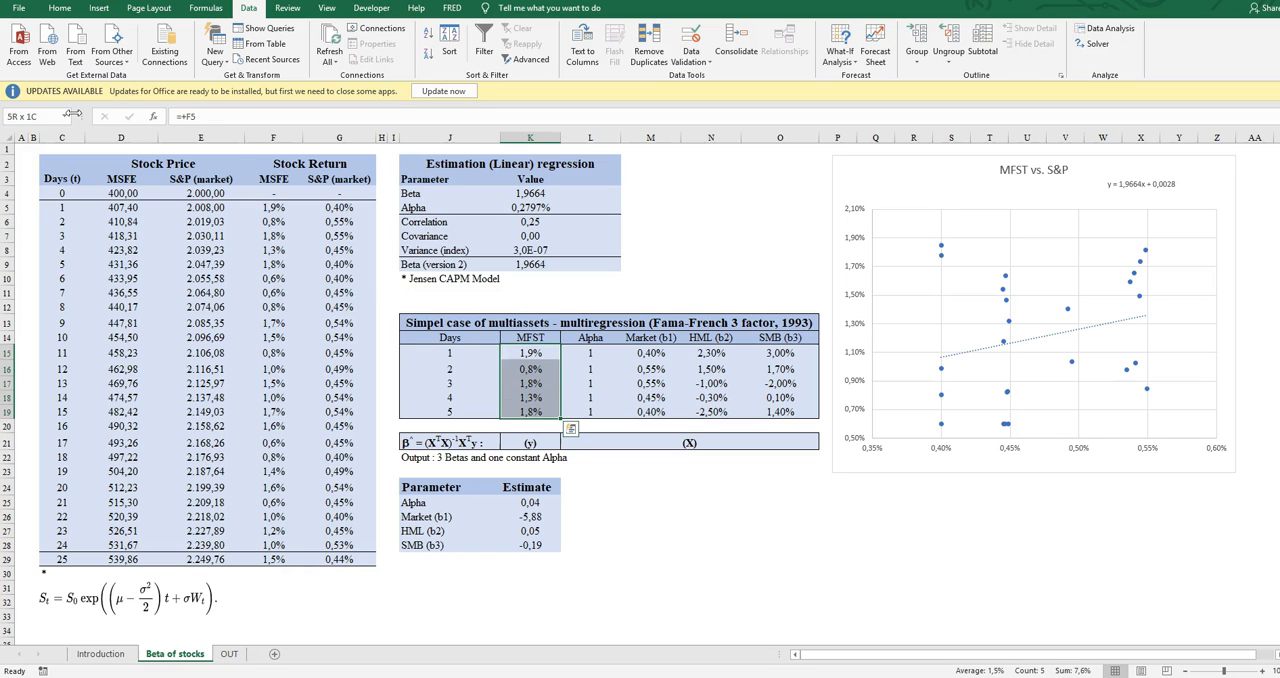
pyautogui.click(45, 114)
pyautogui.write('y')
pyautogui.press('Return')
pyautogui.press('Up')
pyautogui.press('Down')
pyautogui.press('Down')
pyautogui.press('Down')
pyautogui.press('Down')
pyautogui.press('Down')
pyautogui.press('Down')
pyautogui.press('Down')
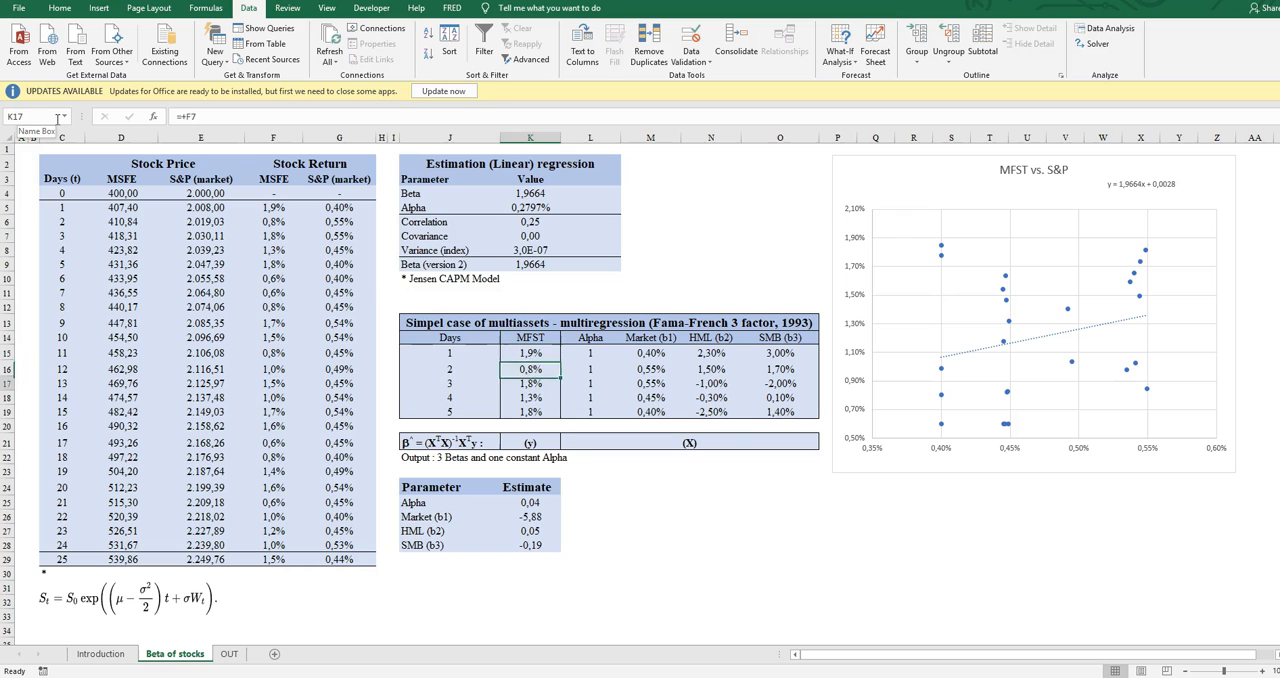
pyautogui.press('Right')
pyautogui.press('Right')
pyautogui.press('Down')
pyautogui.press('Down')
pyautogui.press('Down')
pyautogui.press('Left')
pyautogui.press('Left')
pyautogui.press('Down')
pyautogui.press('Down')
pyautogui.press('Left')
pyautogui.press('Left')
pyautogui.press('Up')
pyautogui.press('Right')
pyautogui.press('Up')
pyautogui.press('Down')
pyautogui.press('Left')
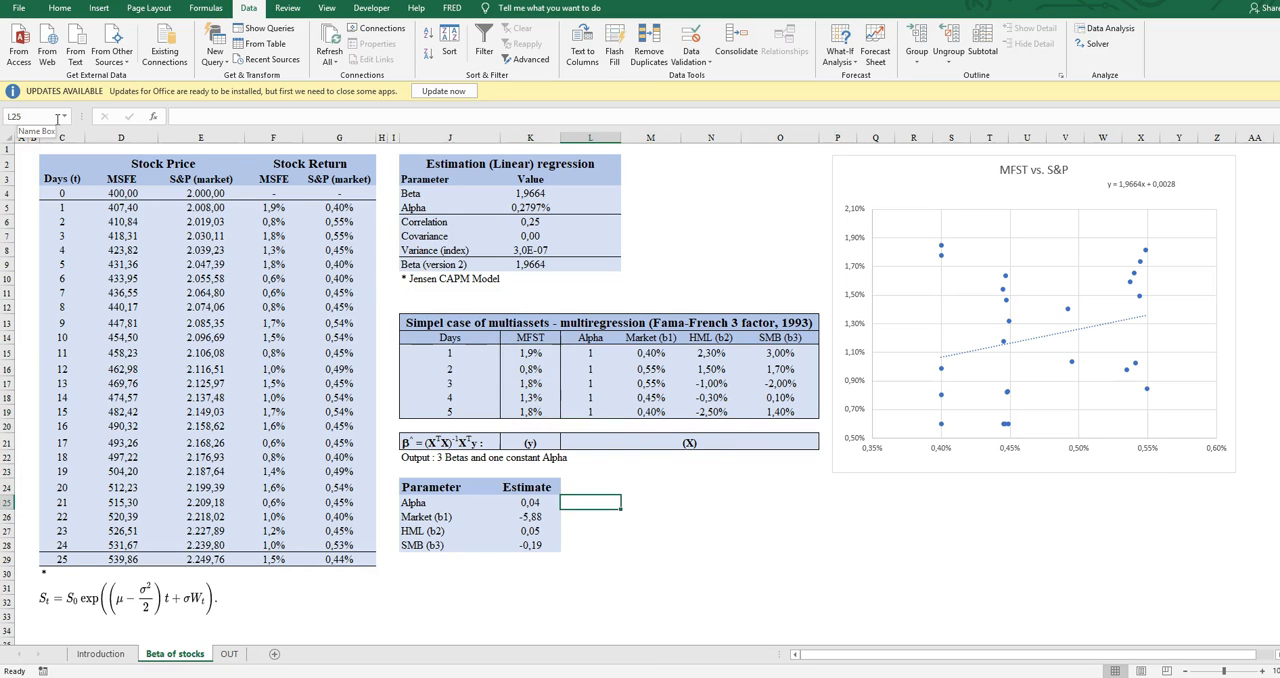
# - Try to write the XᵀX product in L25 as +(MMULT(TRANSPOSE(X));x)
pyautogui.write('+')
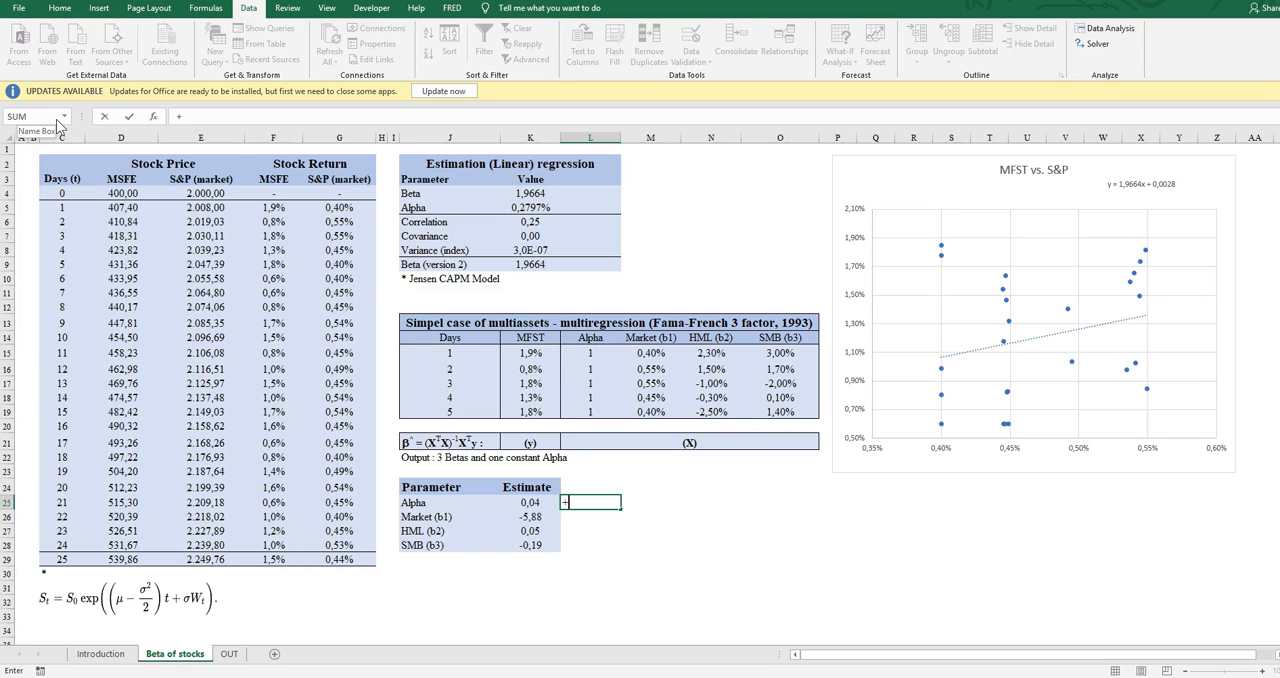
pyautogui.write('(mm')
pyautogui.press('Tab')
pyautogui.write('trans')
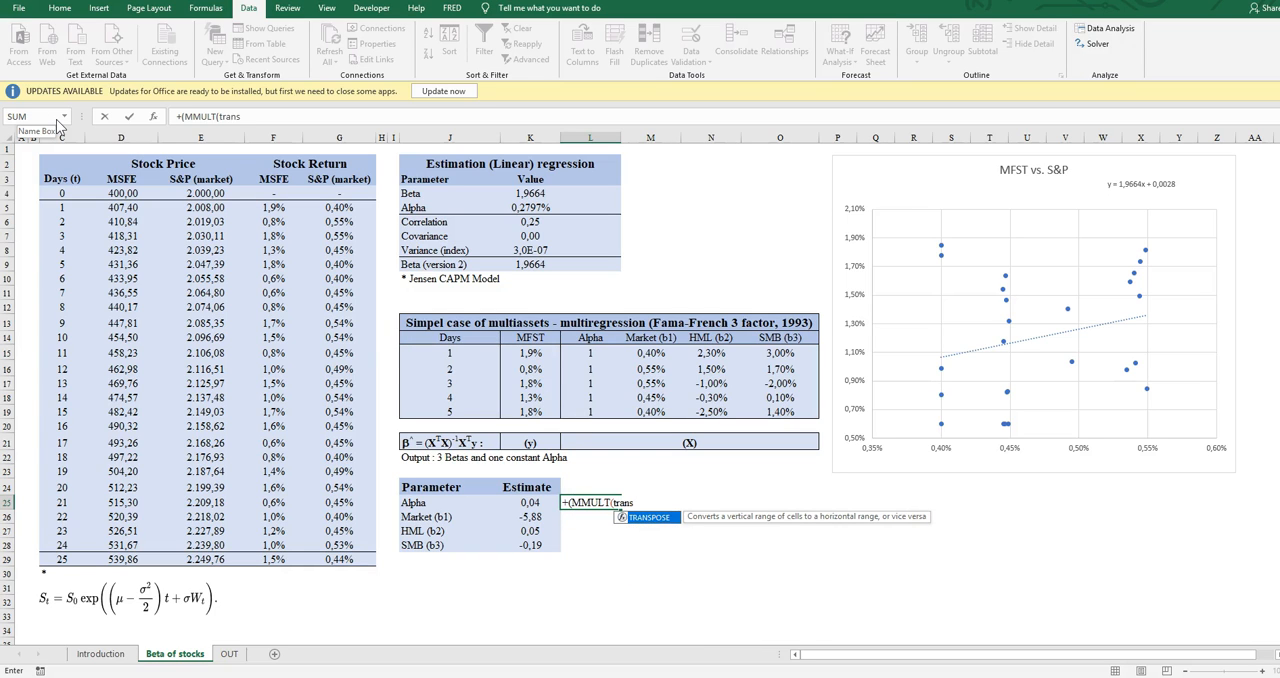
pyautogui.press('Tab')
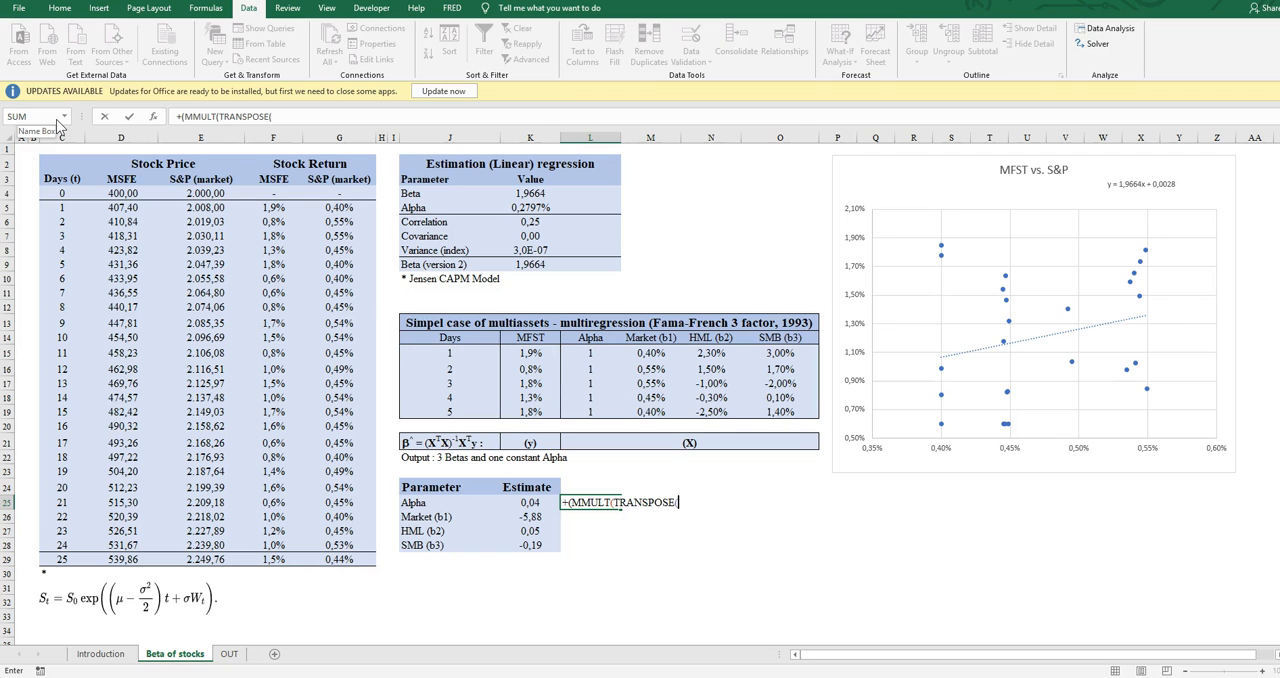
pyautogui.write('x')
pyautogui.press('BackSpace')
pyautogui.write('X')
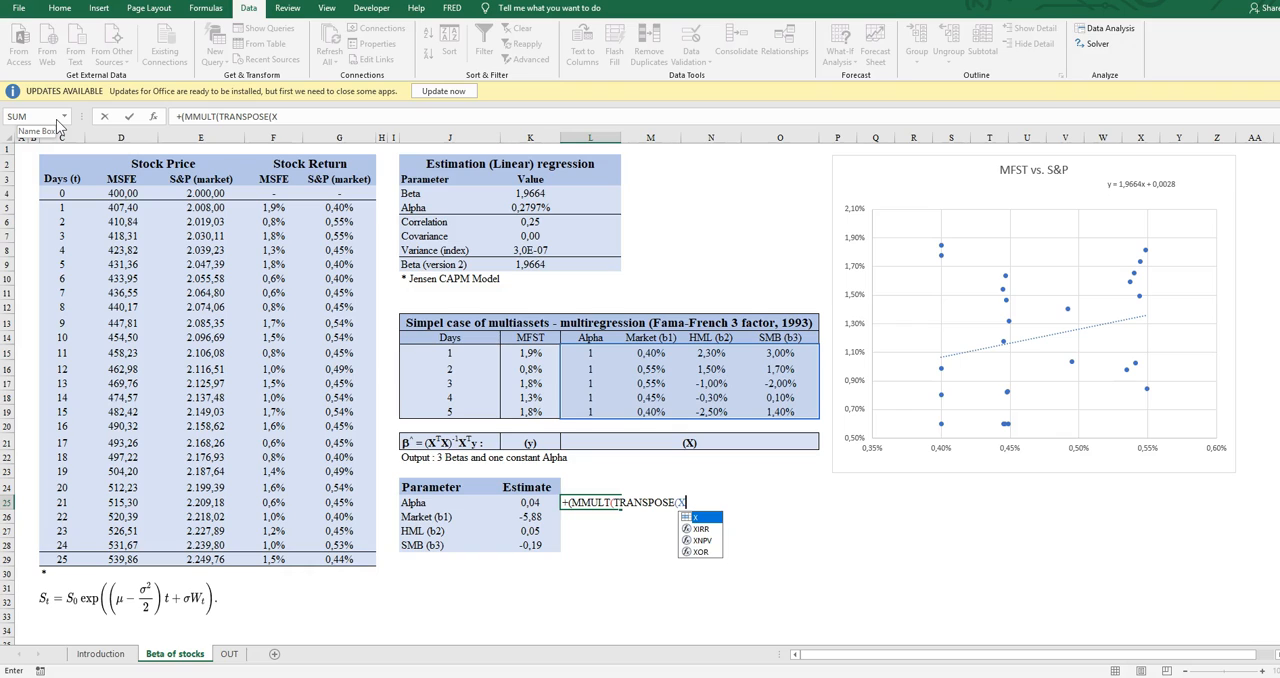
pyautogui.press('Tab')
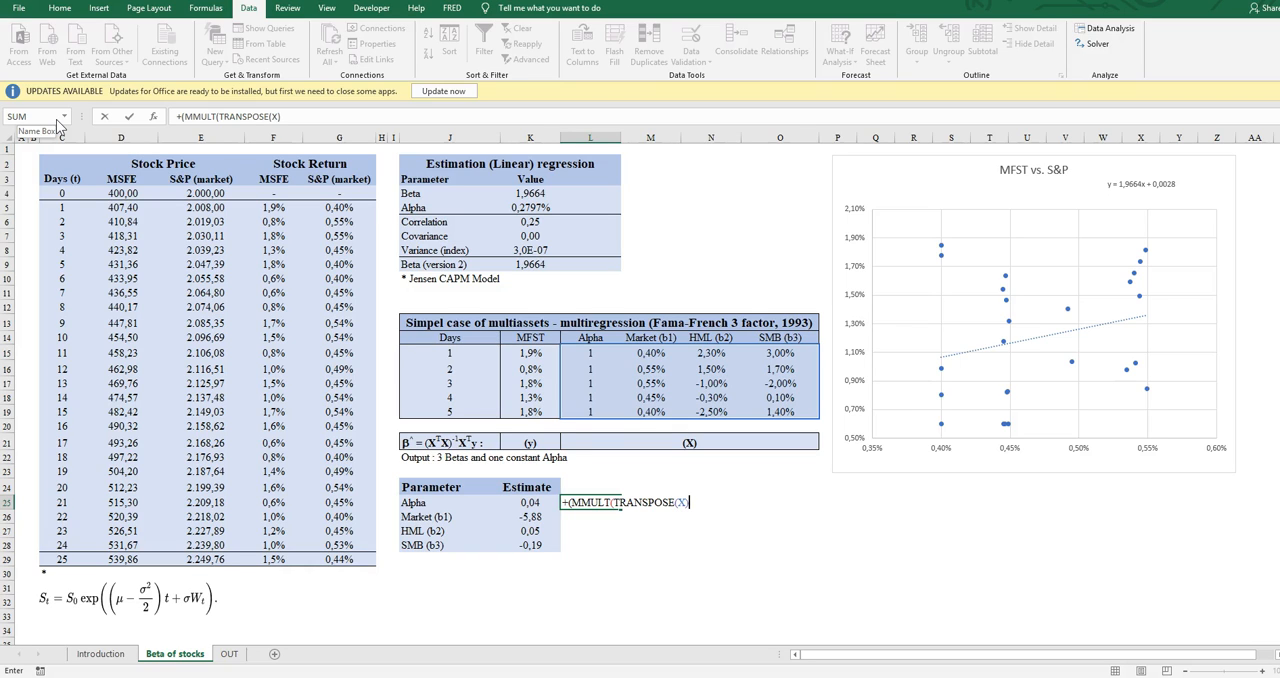
pyautogui.write('));x)')
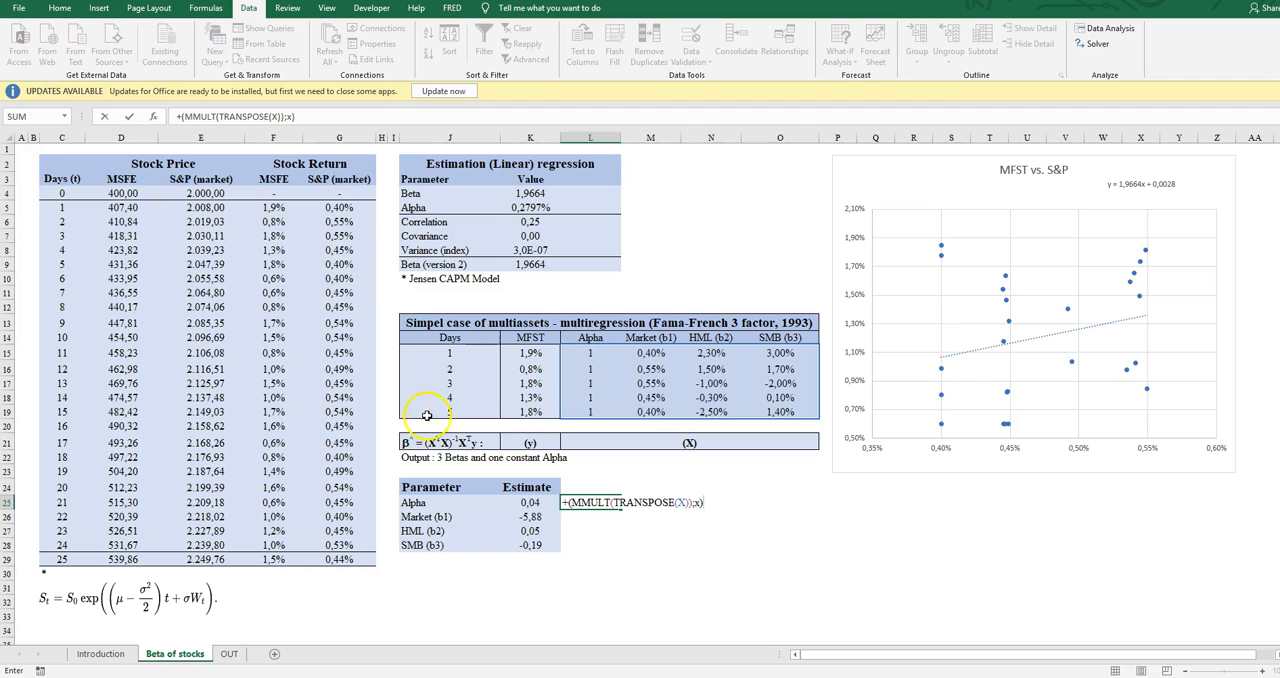
# - Wrap the XᵀX product in L25 in the minverse function
pyautogui.click(225, 112)
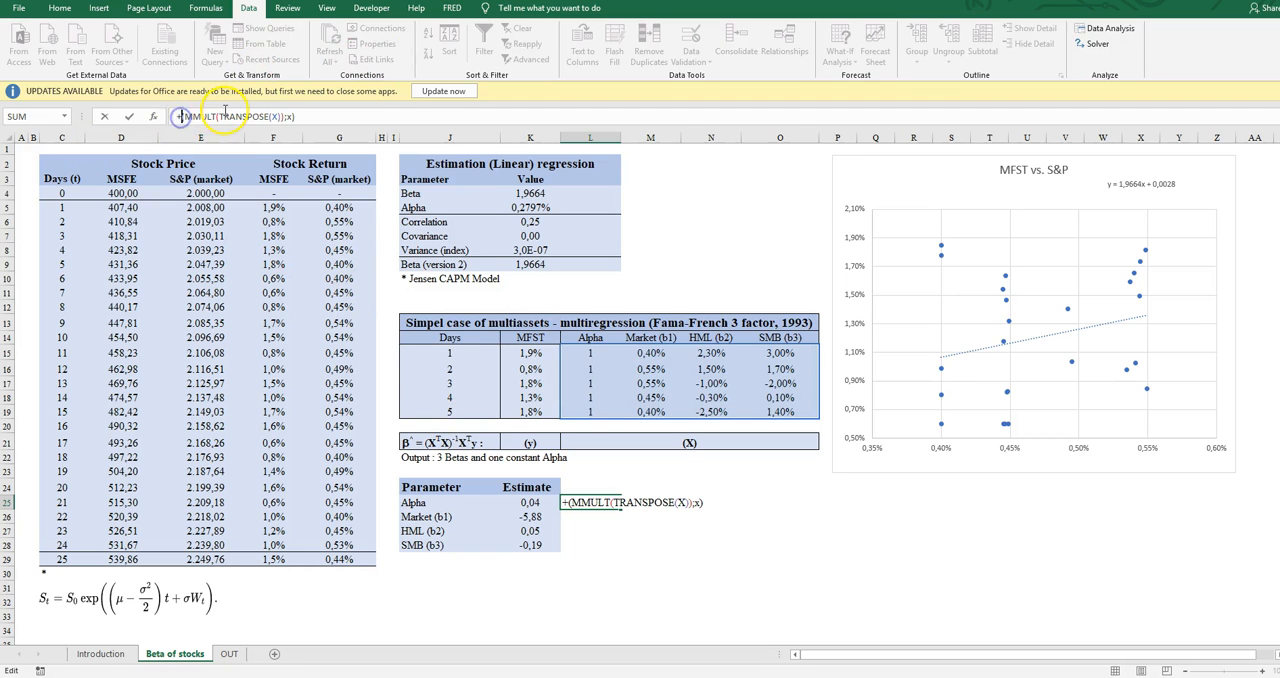
pyautogui.write('minverse')
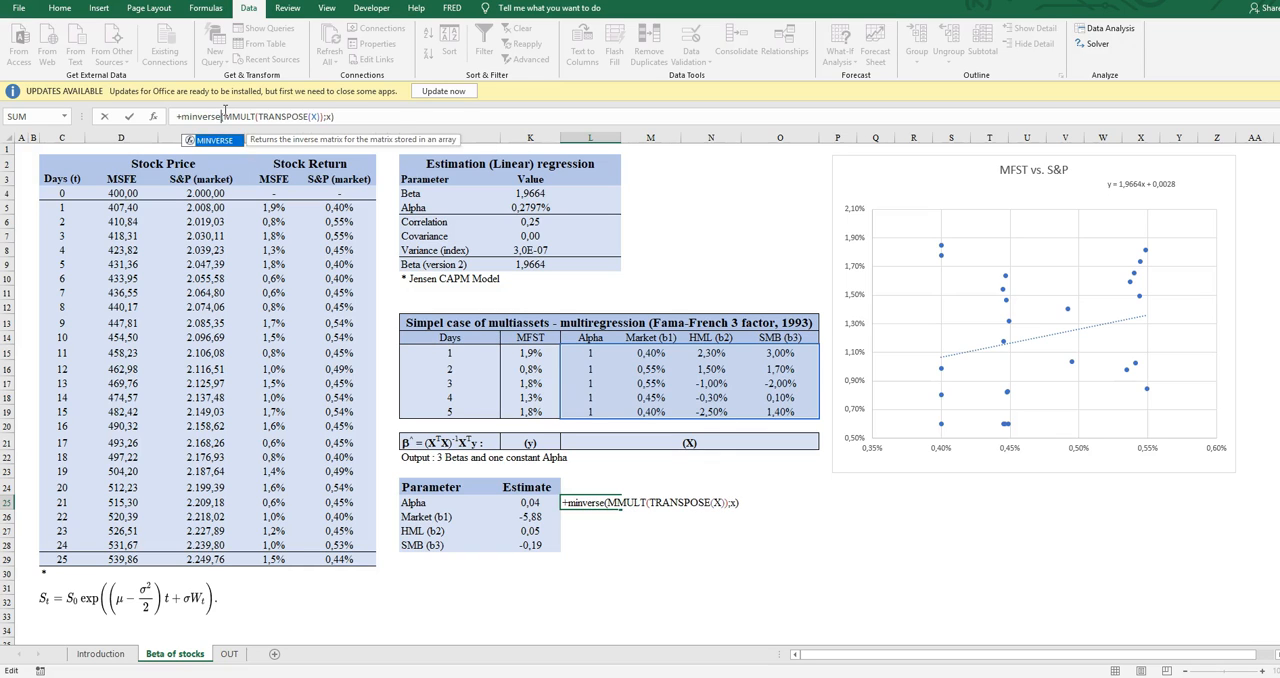
pyautogui.write('(')
pyautogui.press('BackSpace')
pyautogui.write('(')
pyautogui.click(360, 118)
pyautogui.write(')')
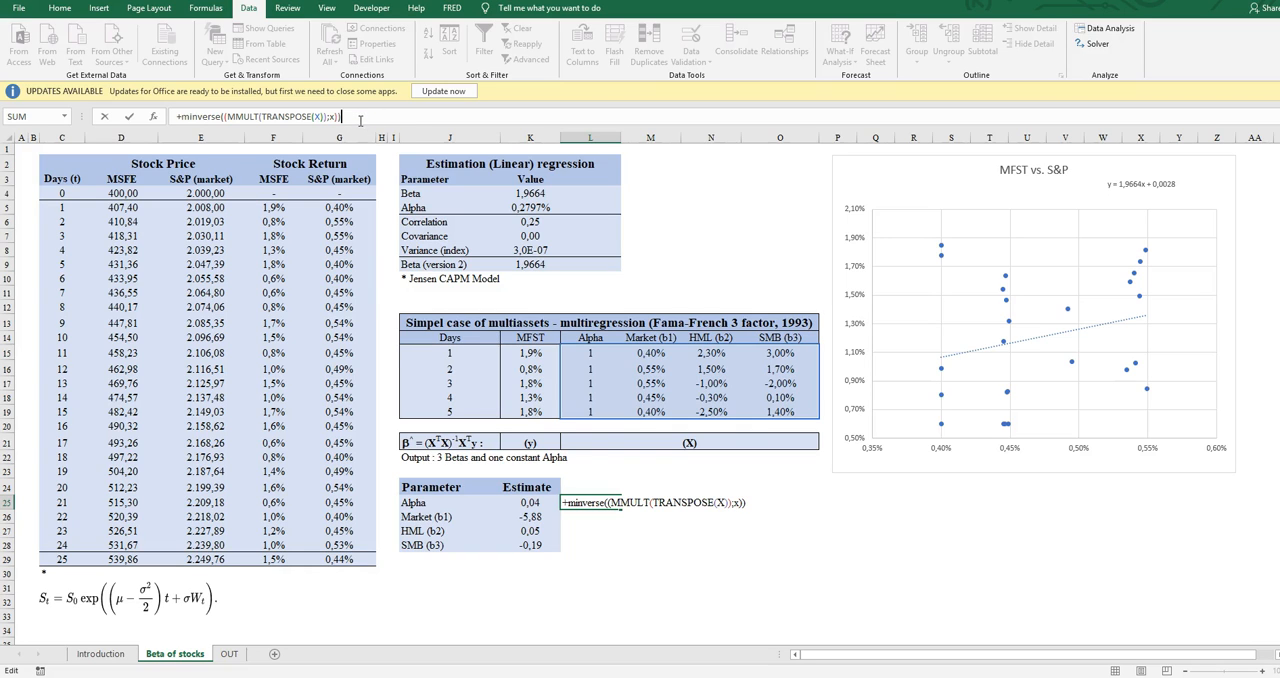
# - Enclose the inverse in an MMULT function with TRANSPOSE(x) as the second matrix
pyautogui.click(180, 116)
pyautogui.write('MMULT(')
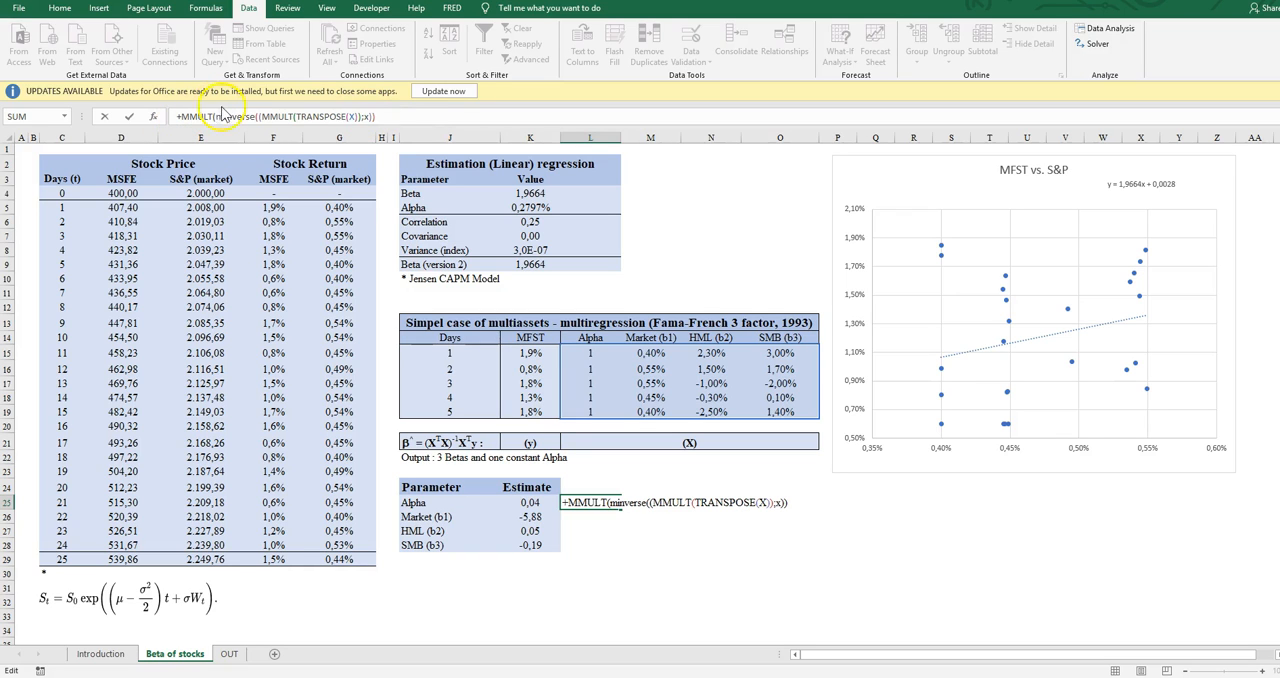
pyautogui.click(411, 116)
pyautogui.write(';')
pyautogui.write('tras')
pyautogui.press('BackSpace')
pyautogui.press('Tab')
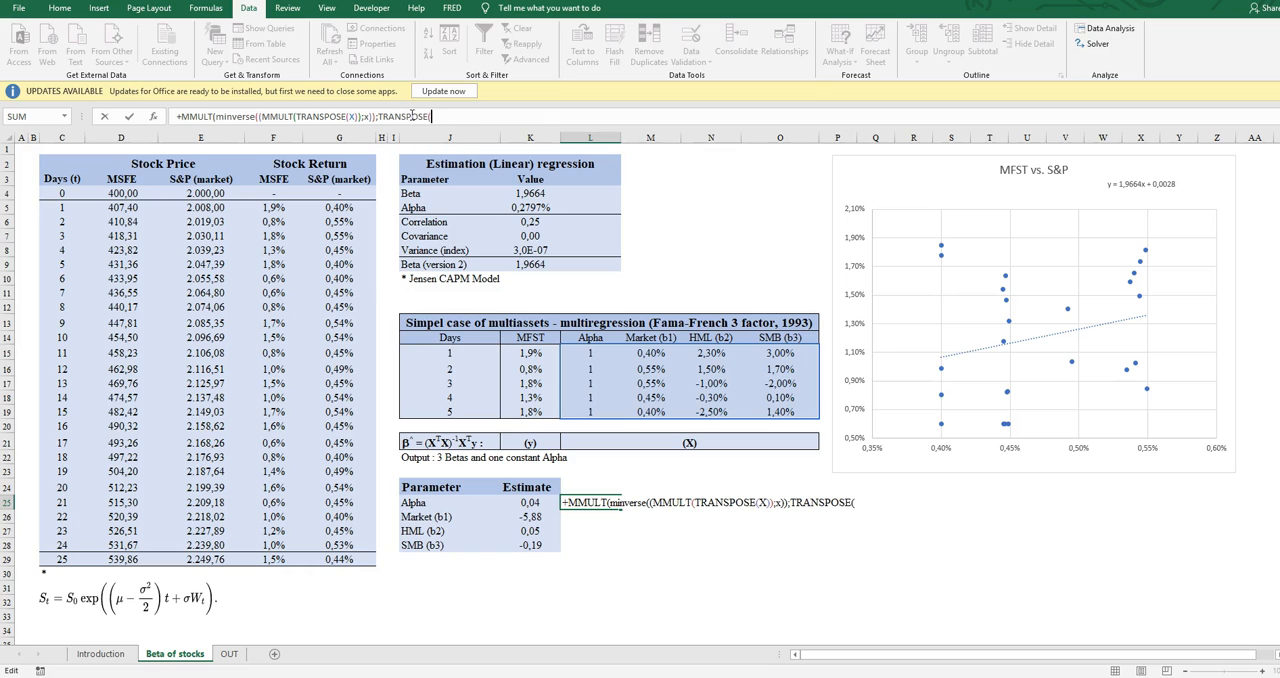
pyautogui.write('x)')
# - Enclose the formula in another MMULT with y as the second matrix and try to enter it
pyautogui.click(185, 116)
pyautogui.write('mm')
pyautogui.press('Tab')
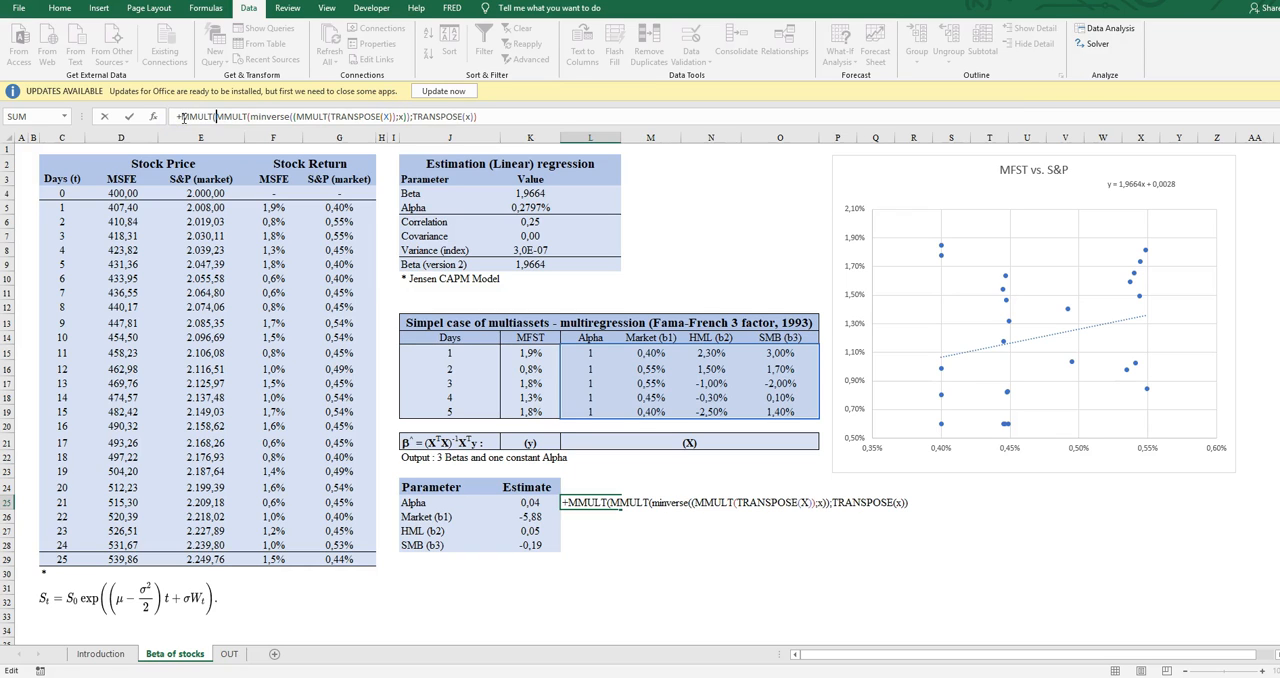
pyautogui.click(512, 117)
pyautogui.write(';y')
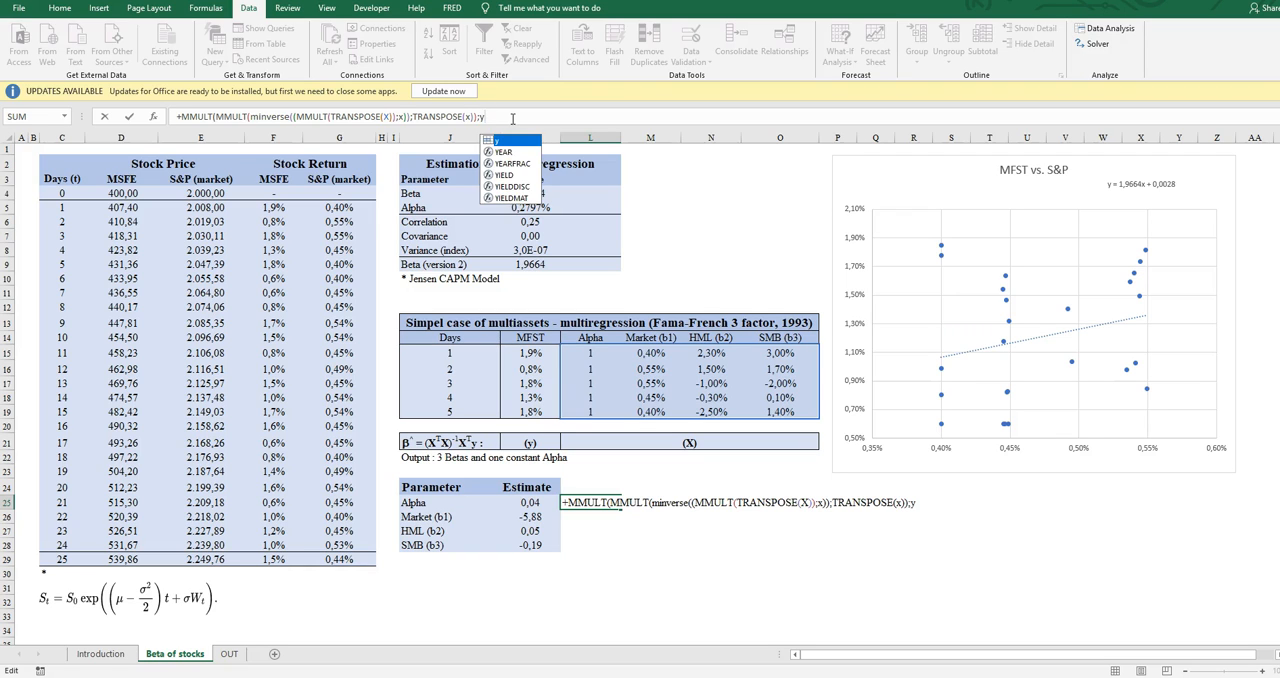
pyautogui.write(')')
pyautogui.press('Return')
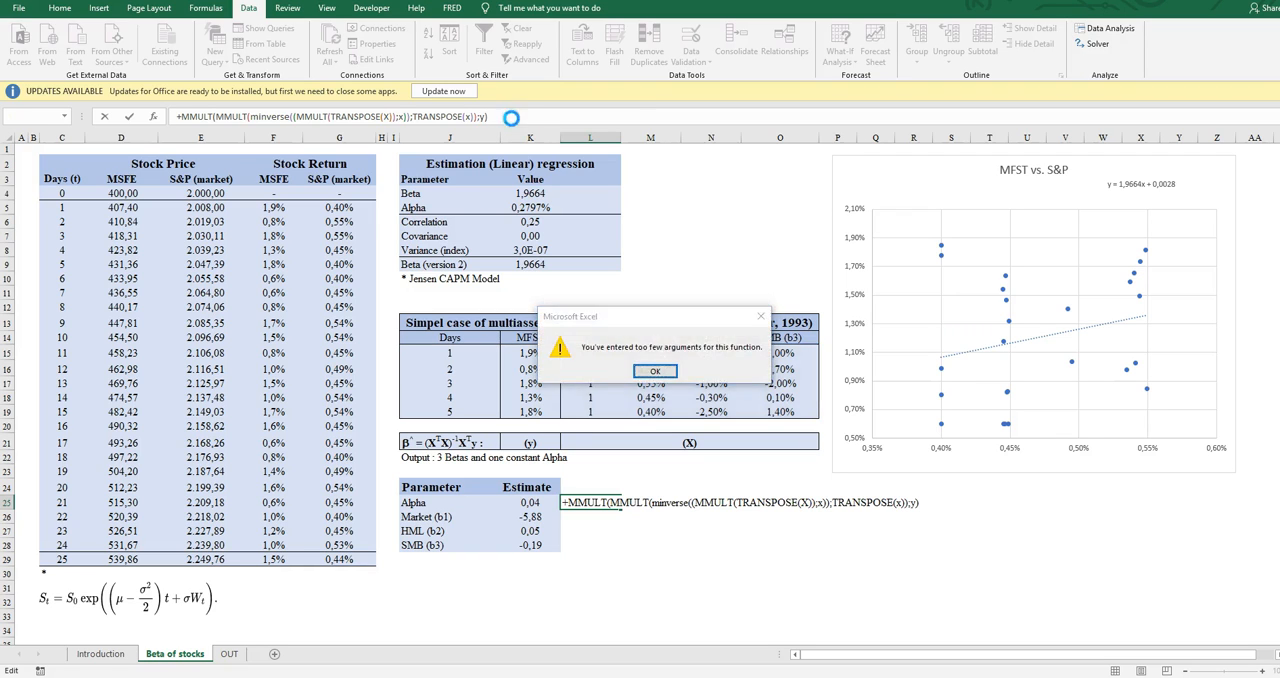
# - Try to correct the parentheses in the L25 formula, and discard the whole entry
pyautogui.press('Return')
pyautogui.press('BackSpace')
pyautogui.press('Return')
pyautogui.press('Return')
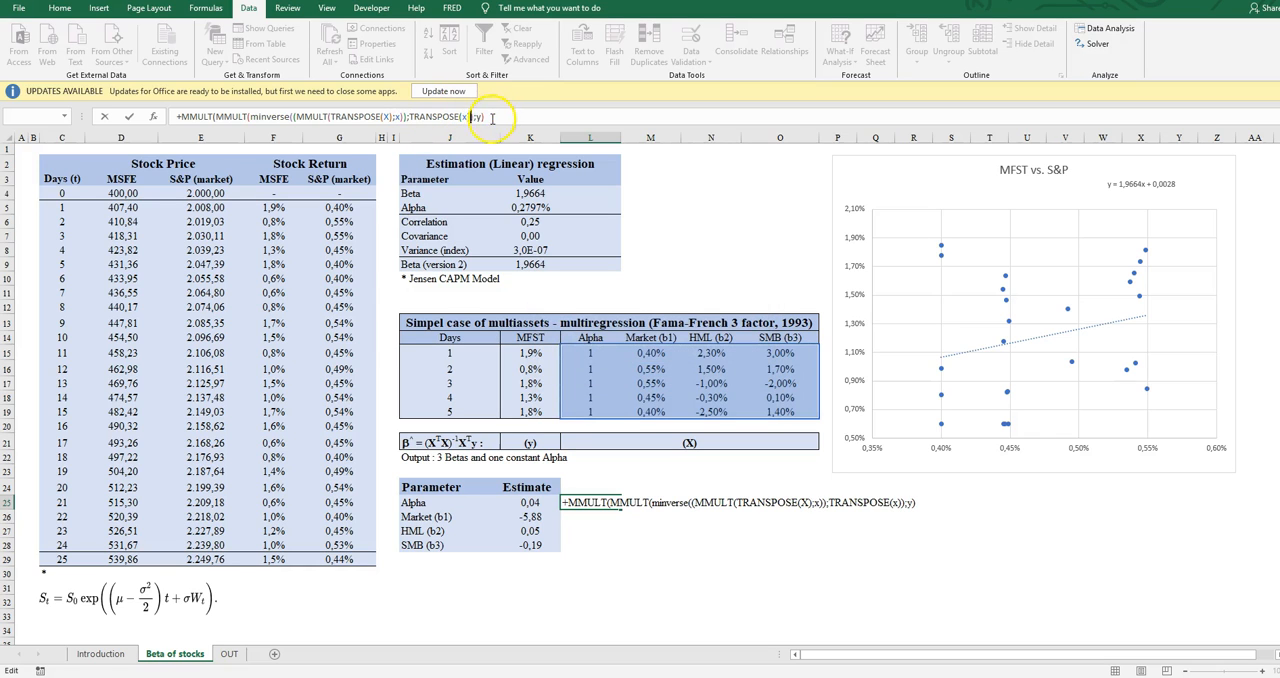
pyautogui.write('x')
pyautogui.press('Return')
pyautogui.press('Return')
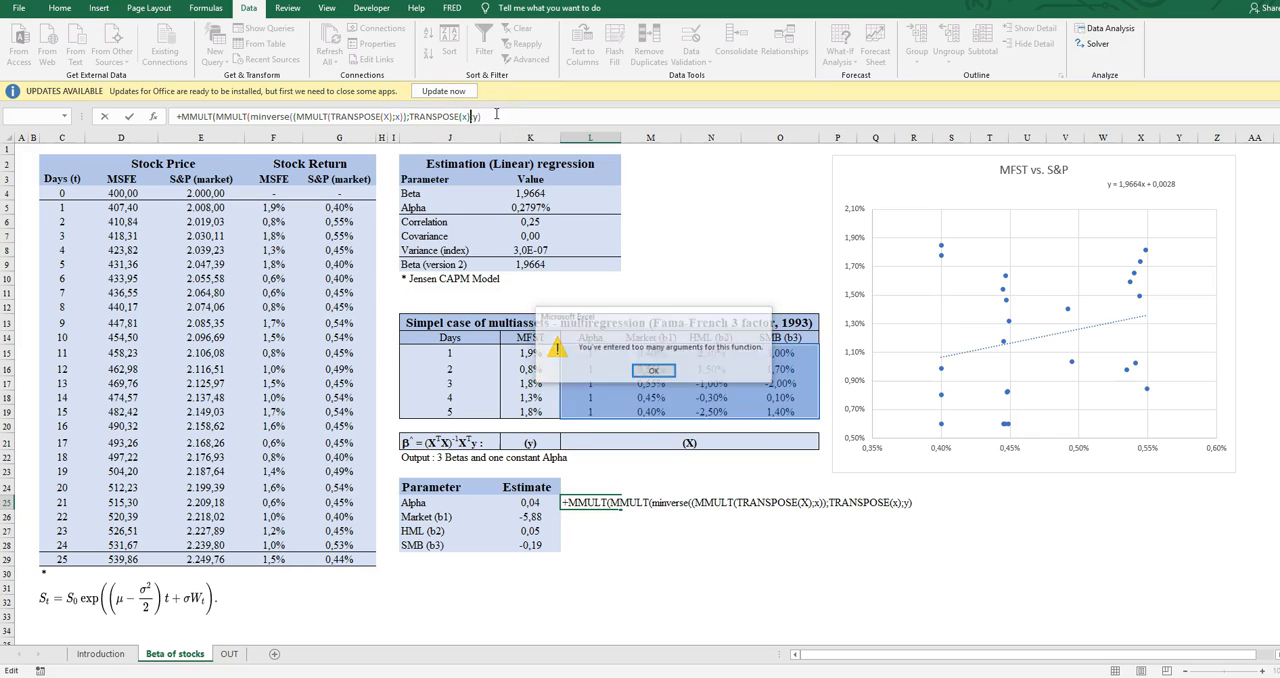
pyautogui.press('Escape')
pyautogui.press('Up')
pyautogui.press('Down')
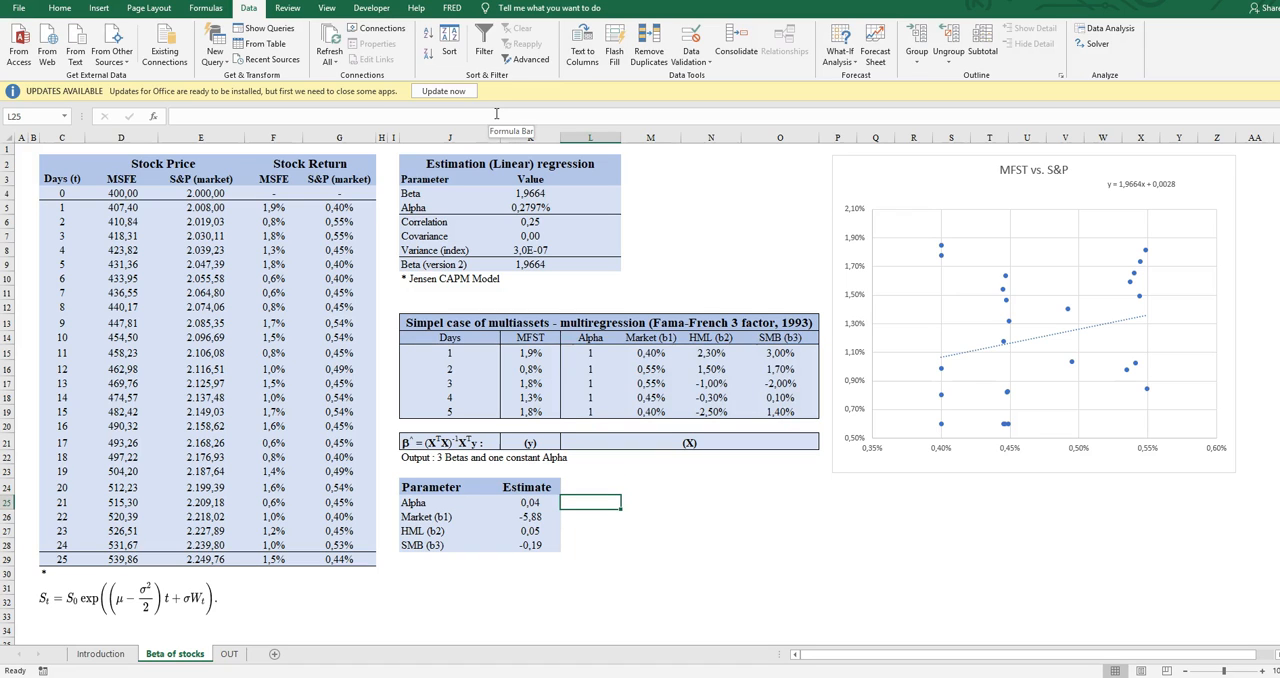
# - Begin a new formula in L25 with the bracketed product (MMULT(TRANSPOSE(x);x))
pyautogui.write('=')
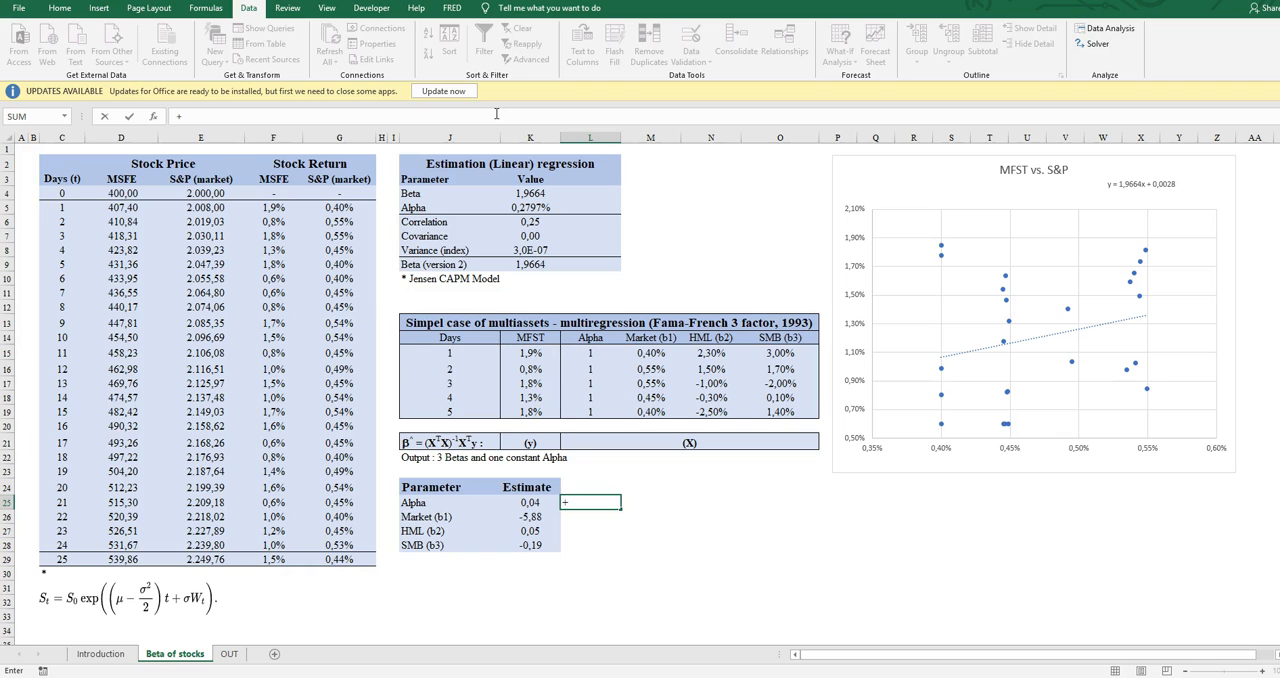
pyautogui.write('(mm')
pyautogui.press('Tab')
pyautogui.write('tras')
pyautogui.press('BackSpace')
pyautogui.press('Return')
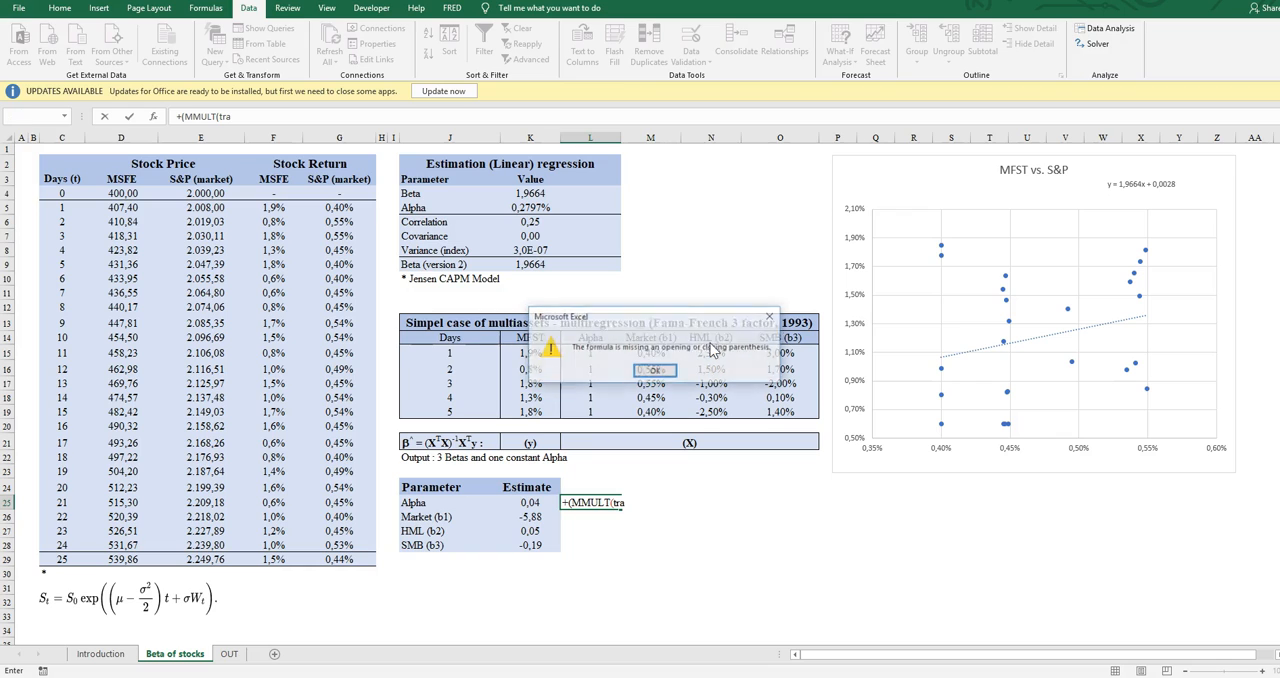
pyautogui.press('Return')
pyautogui.write('ns')
pyautogui.press('Tab')
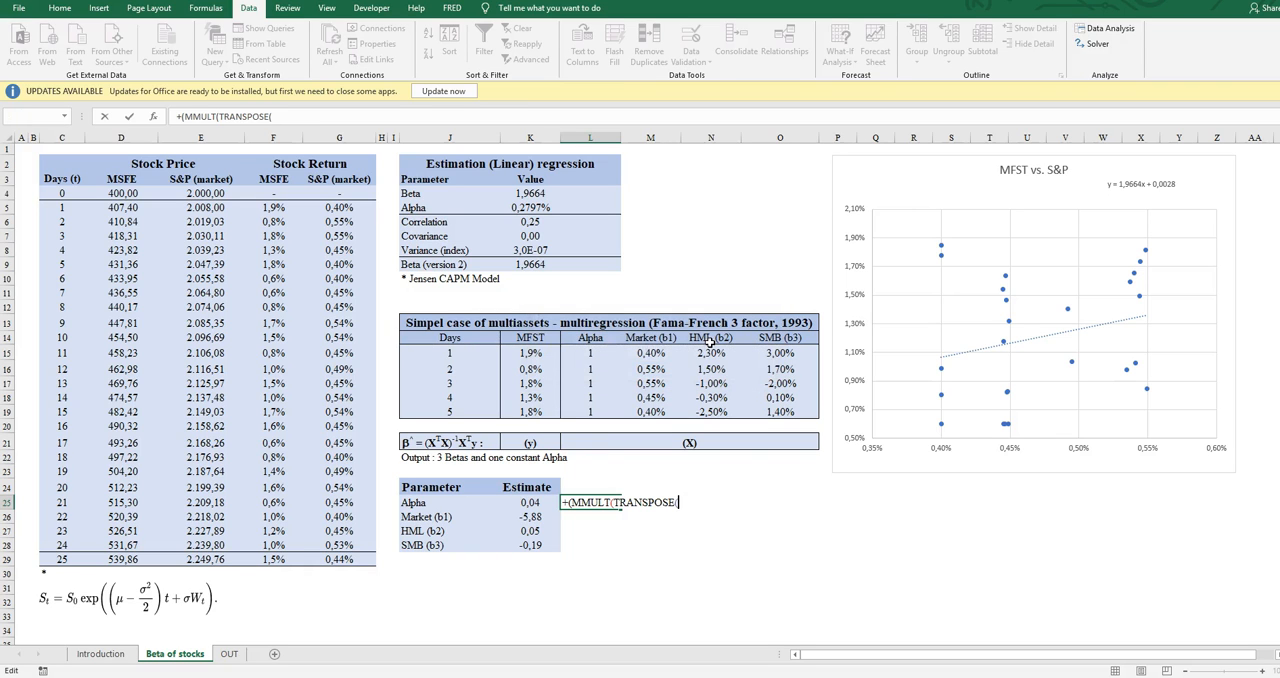
pyautogui.write('x)')
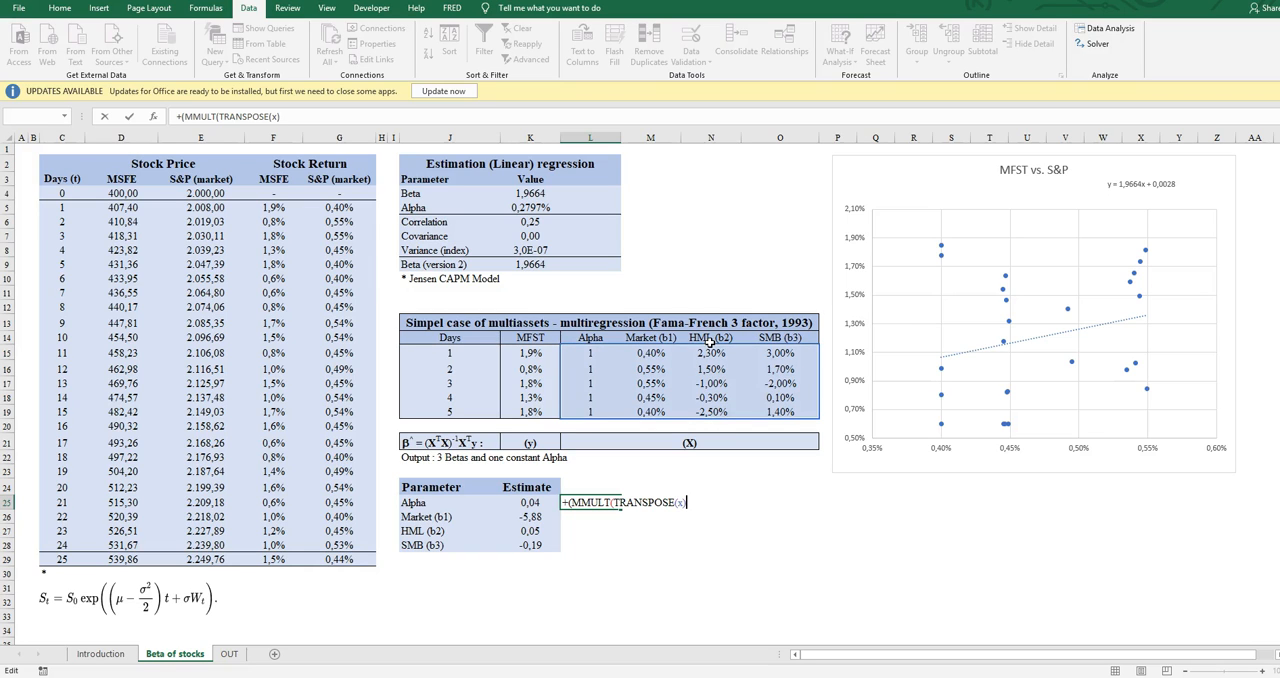
pyautogui.write(';x)')
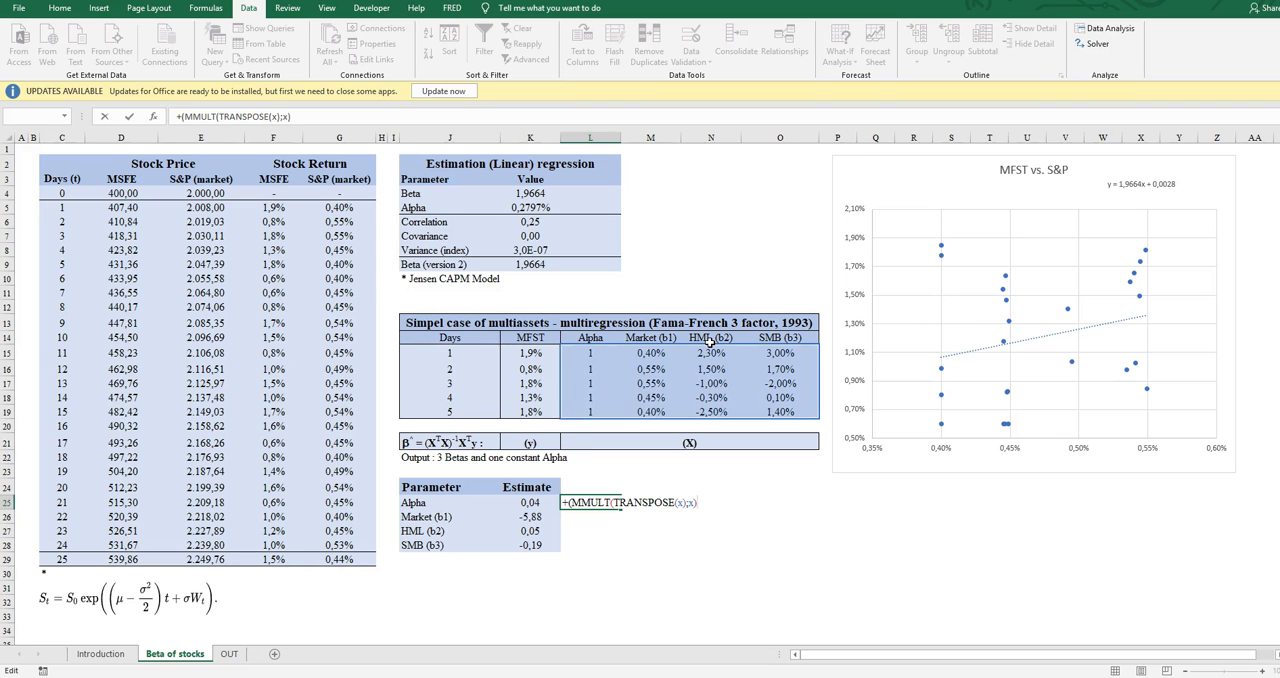
pyautogui.write(')')
# - Turn the bracketed XᵀX product in L25 into its inverse with MINVERSE and enter the formula
pyautogui.click(184, 116)
pyautogui.write('MINVERSE')
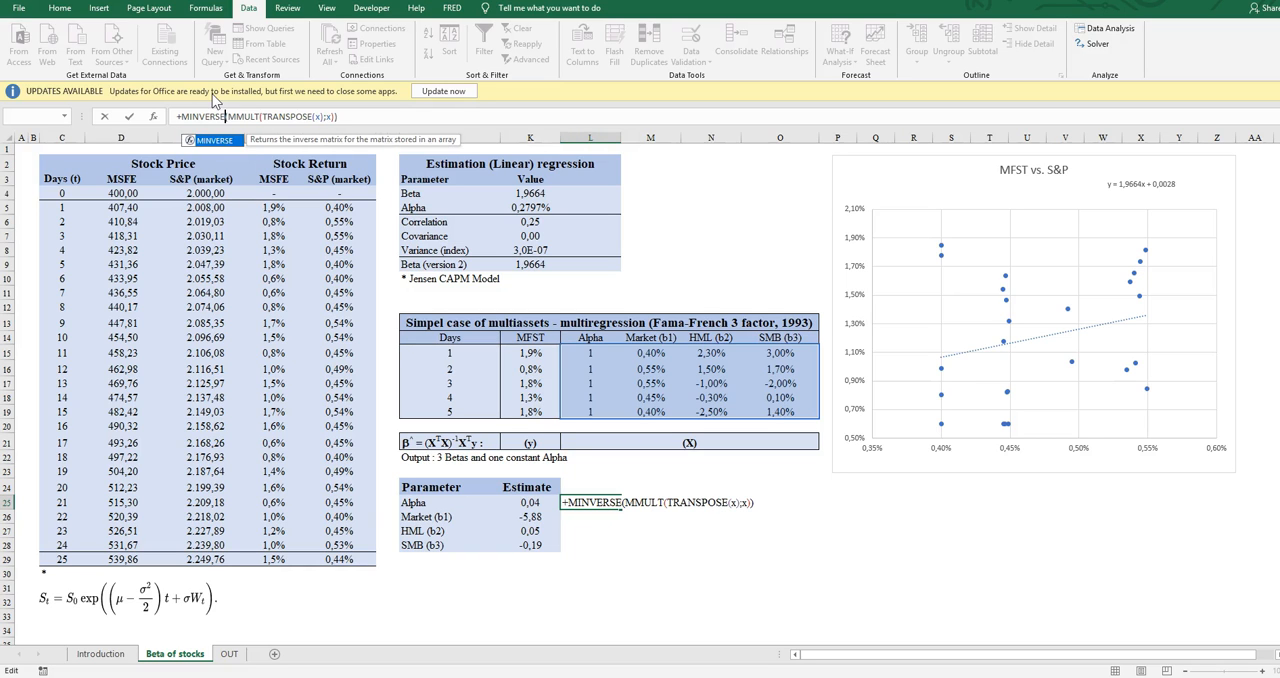
pyautogui.click(353, 119)
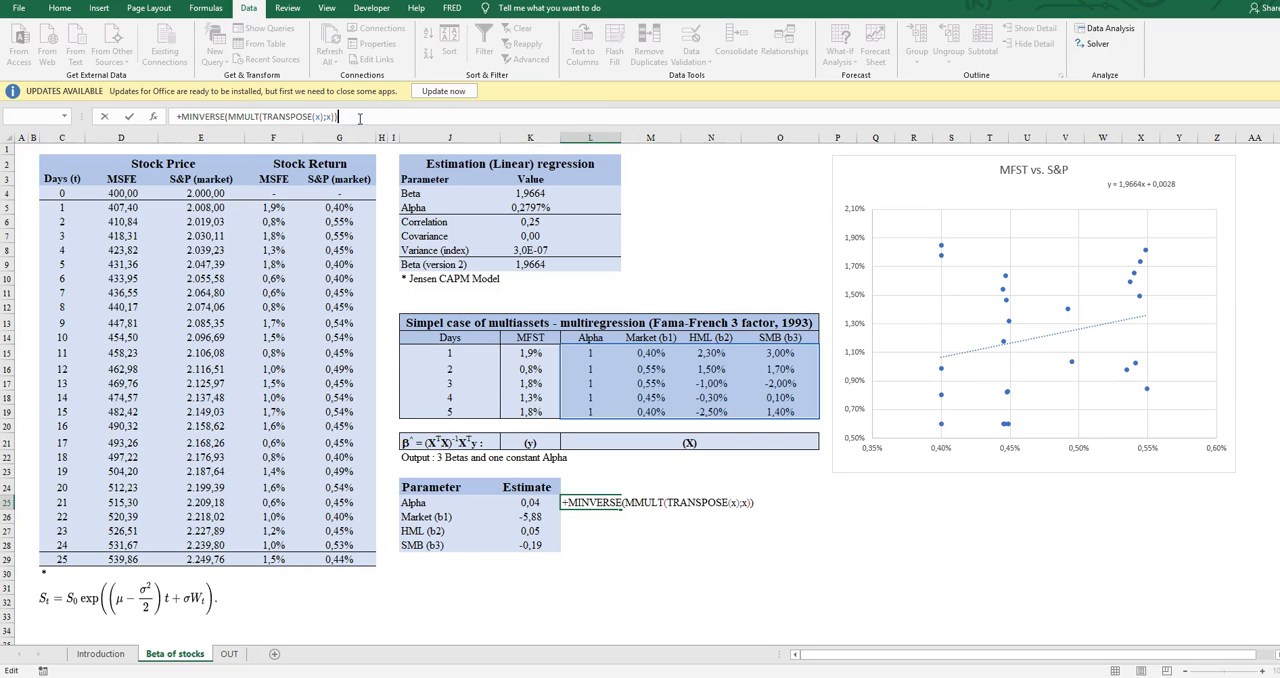
pyautogui.press('Return')
pyautogui.press('Return')
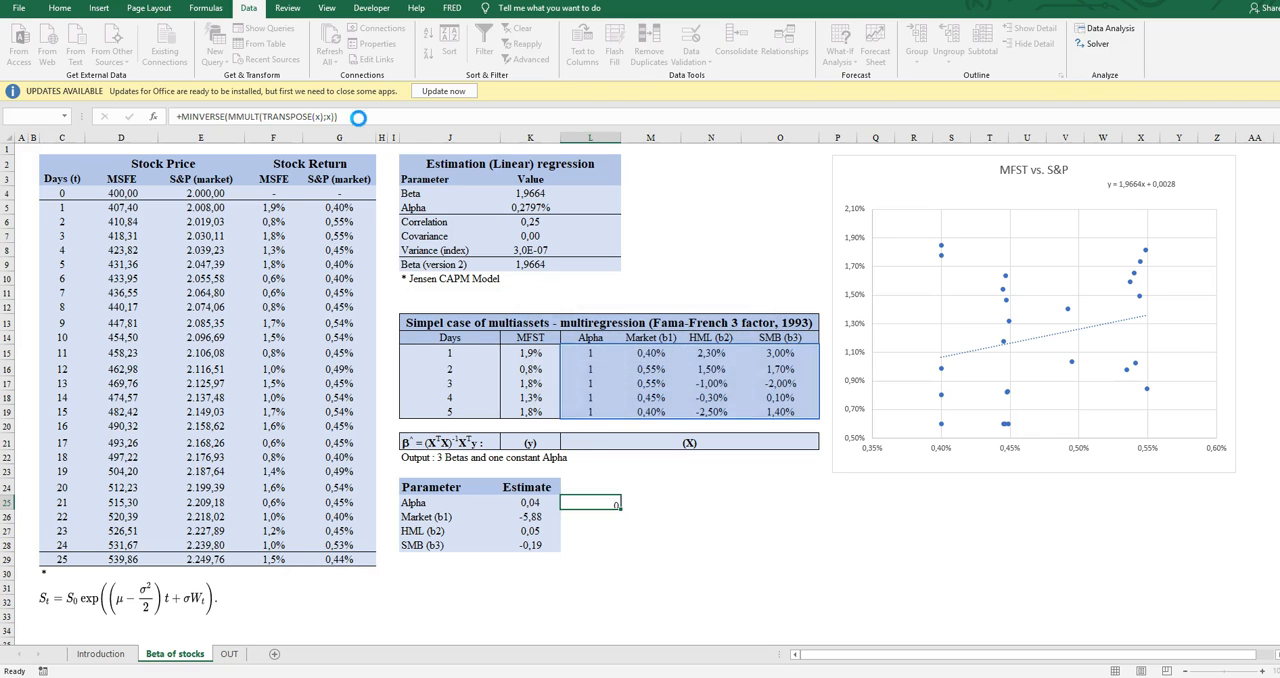
# - Enclose the MINVERSE expression in L25 in an MMULT function with transpose(x) as the second matrix
pyautogui.click(597, 503)
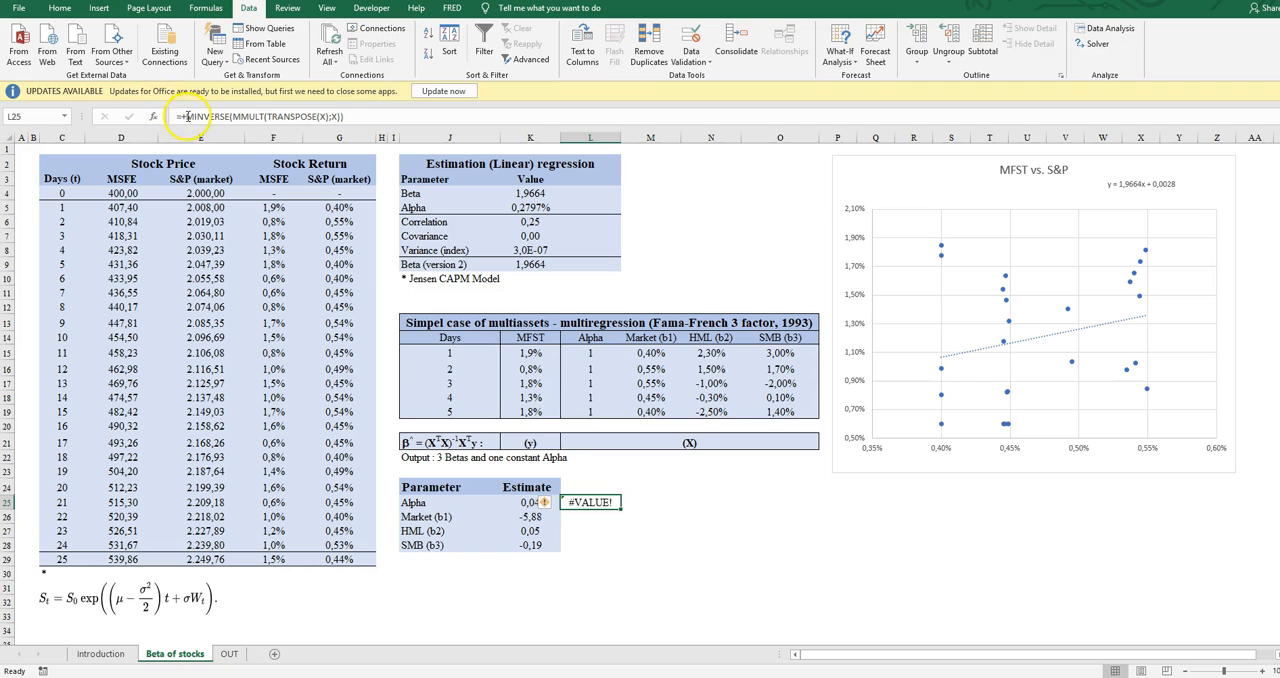
pyautogui.click(187, 116)
pyautogui.write('MMULT(')
pyautogui.click(417, 116)
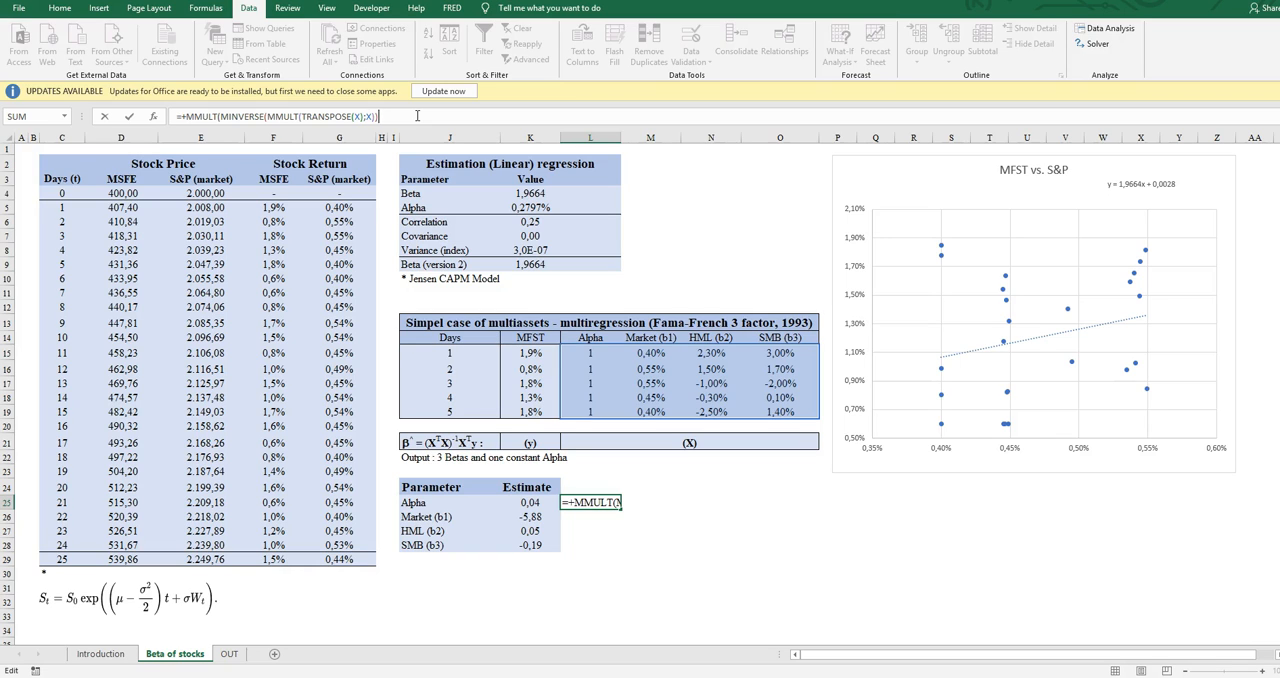
pyautogui.write(';')
pyautogui.write('trsanbs')
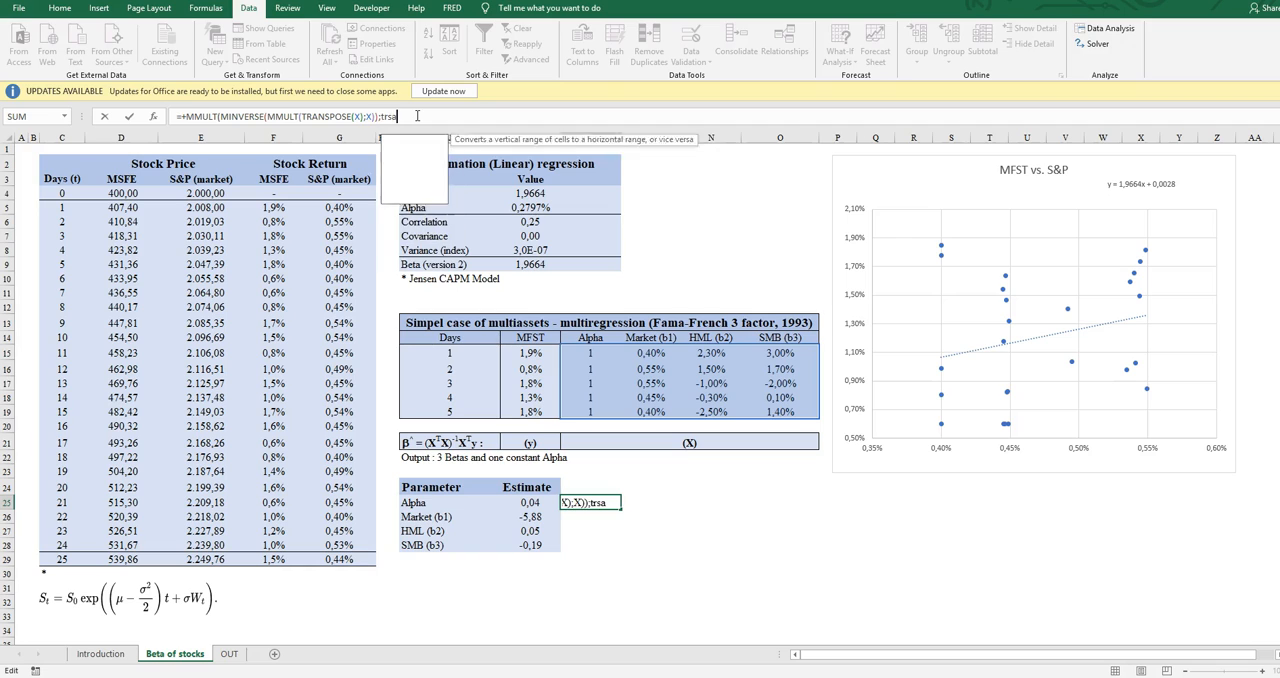
pyautogui.press('BackSpace')
pyautogui.press('BackSpace')
pyautogui.press('BackSpace')
pyautogui.press('BackSpace')
pyautogui.press('BackSpace')
pyautogui.press('BackSpace')
pyautogui.write('ranspos')
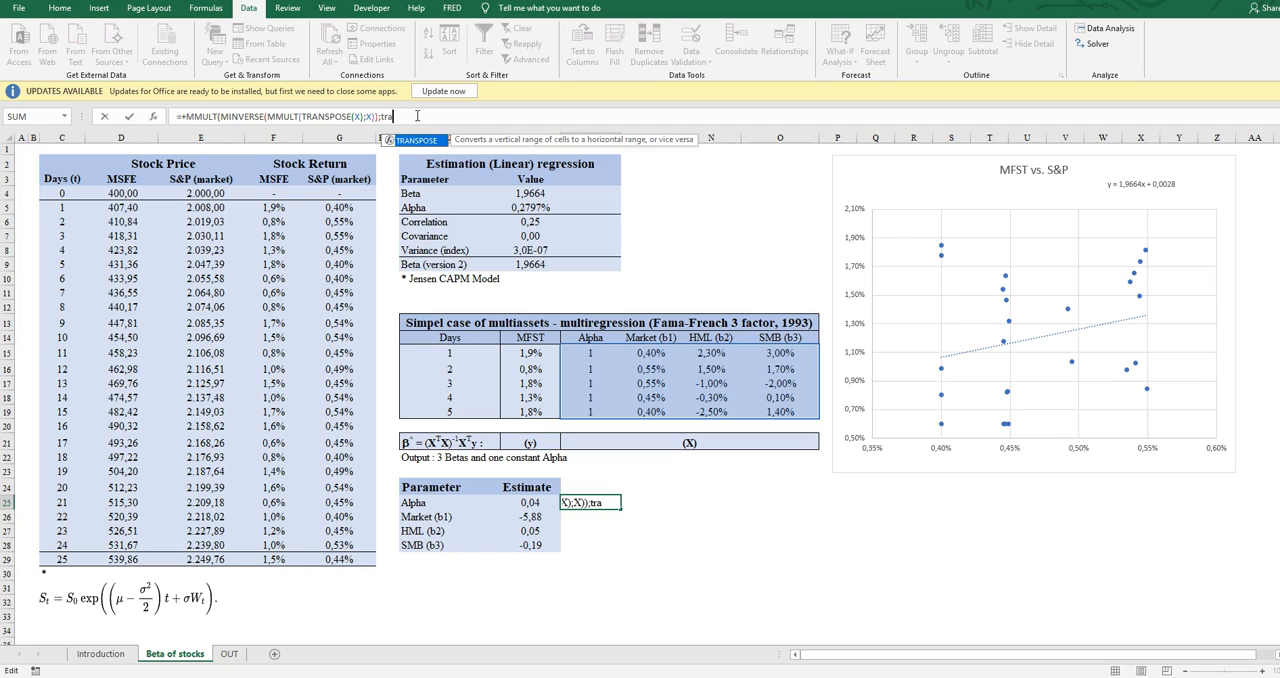
pyautogui.write('e(')
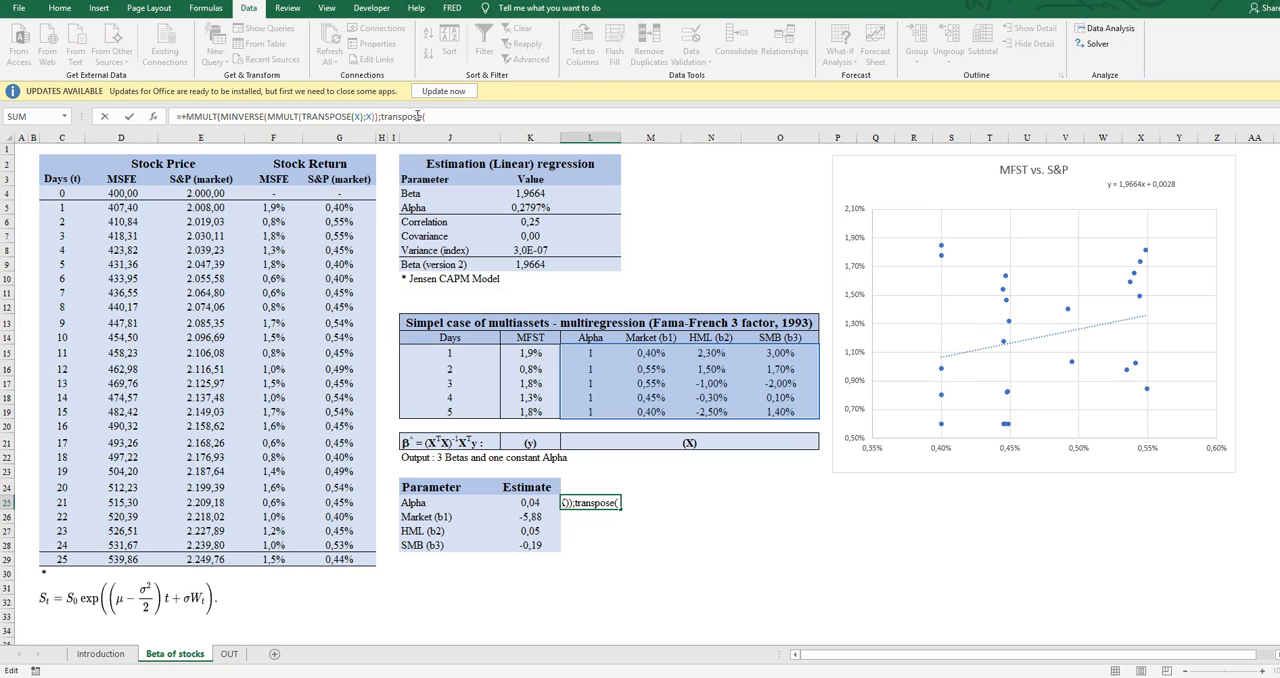
pyautogui.write('x)')
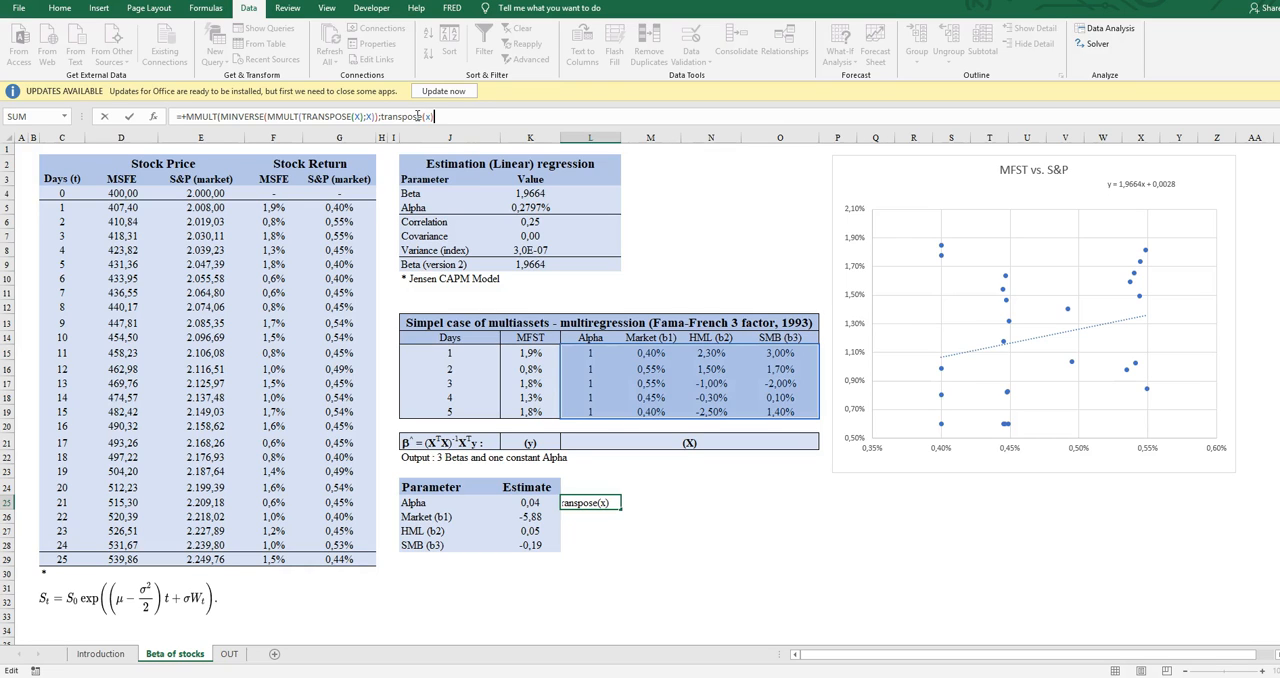
pyautogui.write(')')
# - Nest the L25 formula in an outer MMULT with y as the second matrix and enter it
pyautogui.click(186, 118)
pyautogui.write('MMULT(')
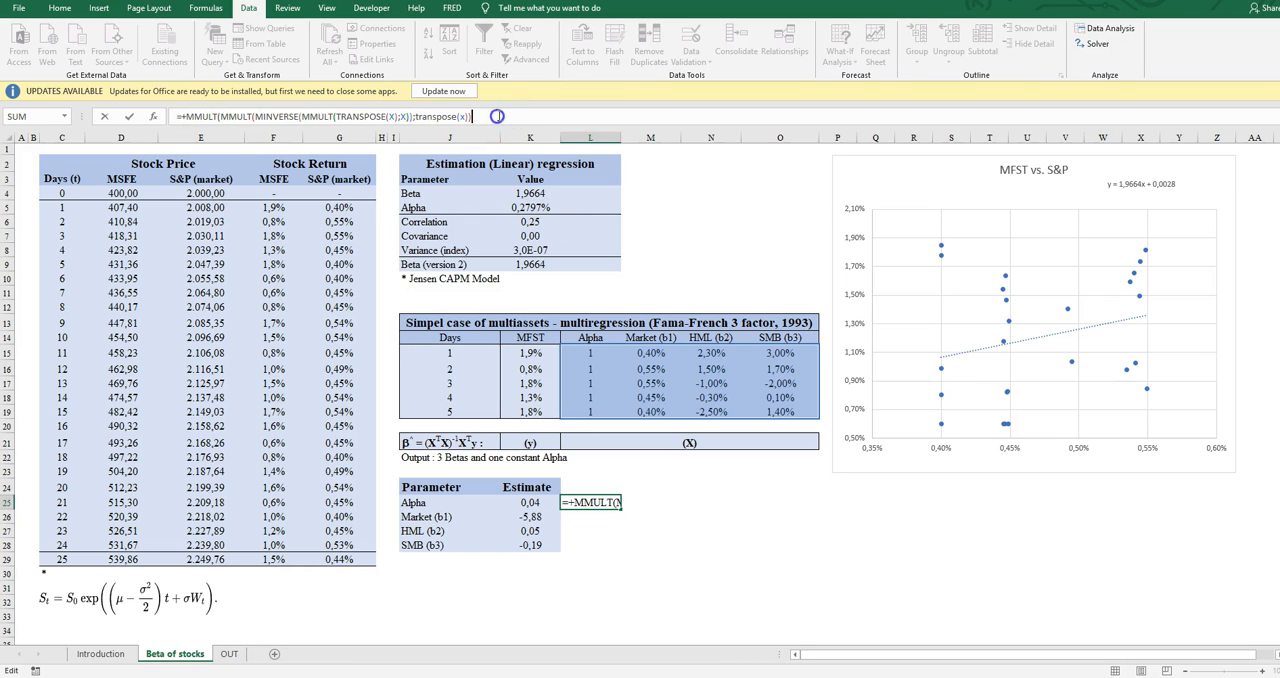
pyautogui.click(499, 116)
pyautogui.write(';y')
pyautogui.write(')')
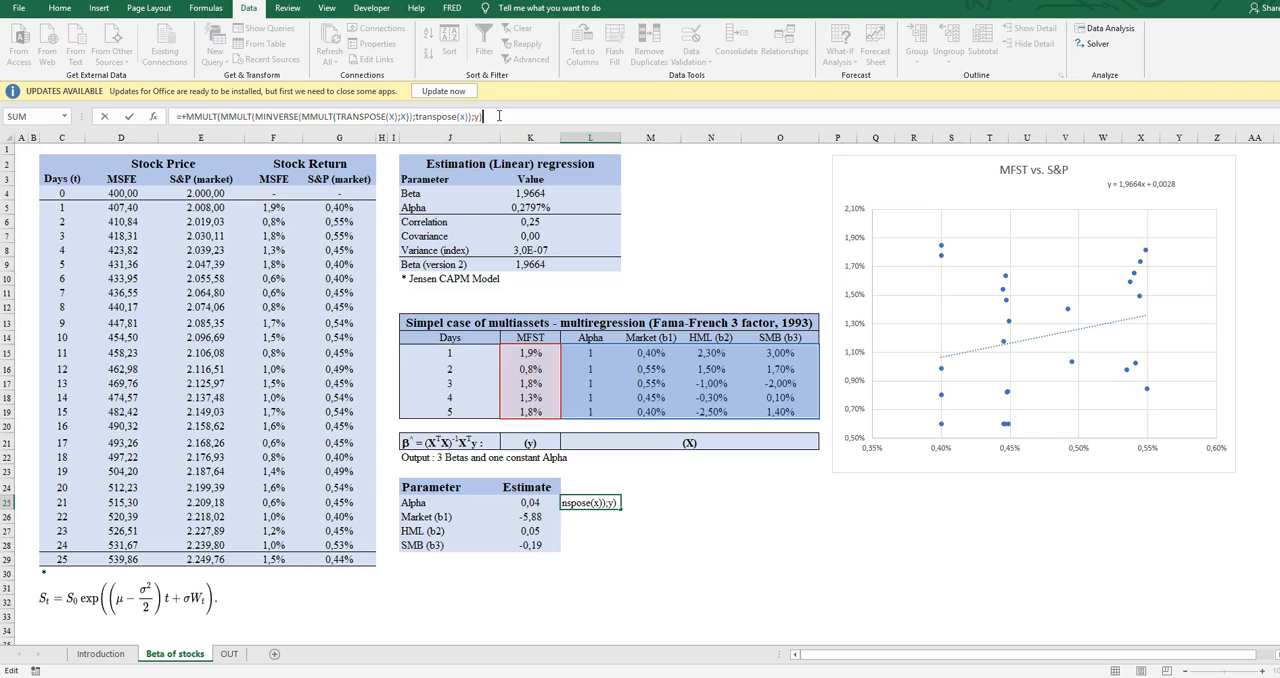
pyautogui.press('Return')
# - Extend the L25 formula over L25:L28 as an array formula covering alpha and the three betas
pyautogui.press('Up')
pyautogui.hotkey('shift', 'Down')
pyautogui.hotkey('shift', 'Down')
pyautogui.hotkey('shift', 'Down')
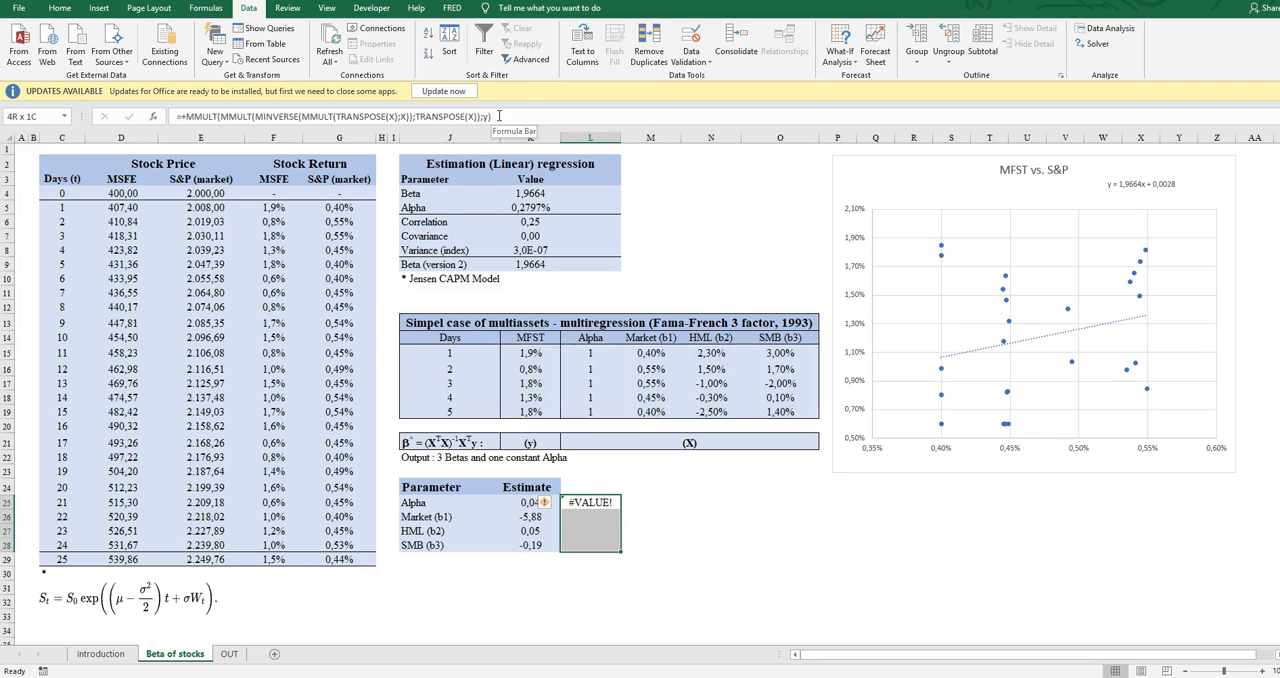
pyautogui.click(525, 116)
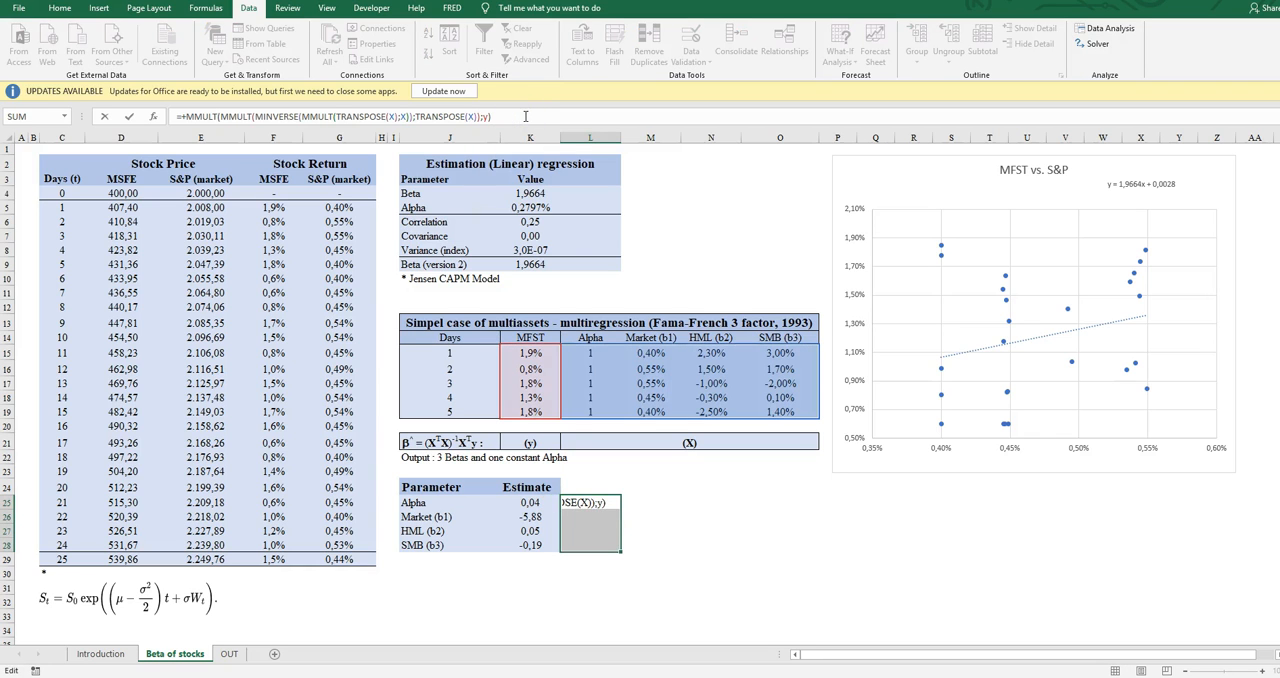
pyautogui.hotkey('ctrl', 'shift', 'Return')
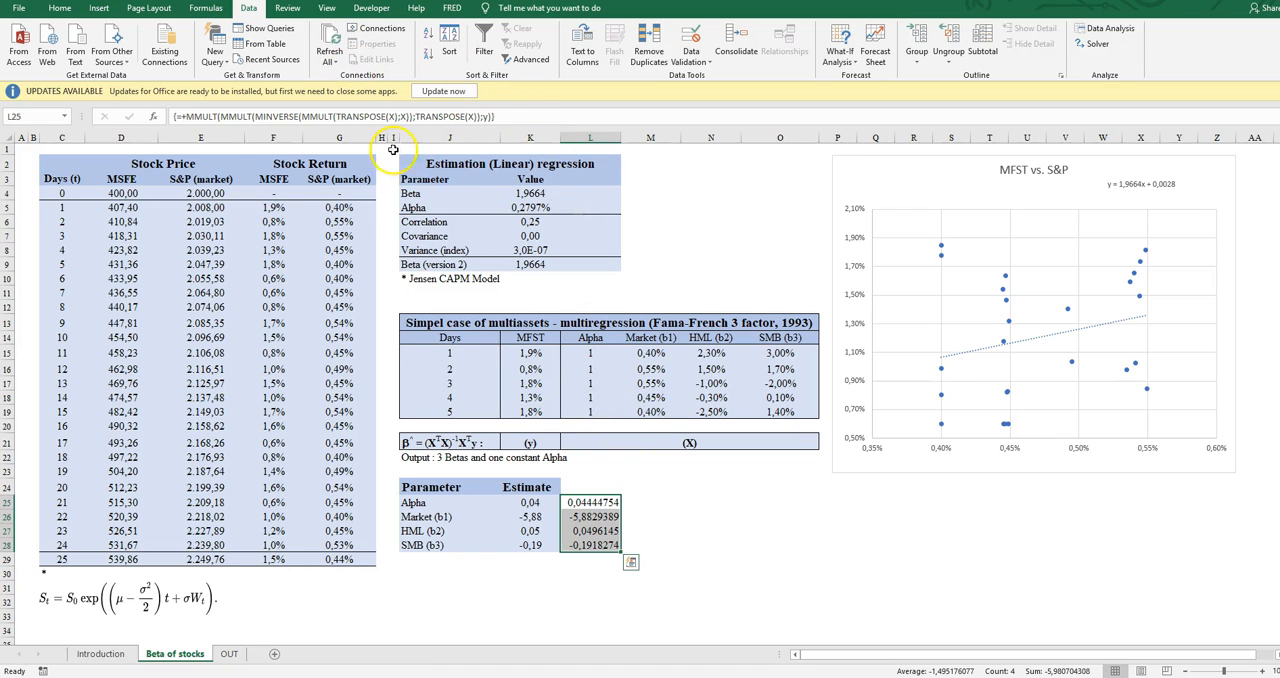
# - Reduce the estimates in L25:L28 to two decimal places
pyautogui.click(60, 8)
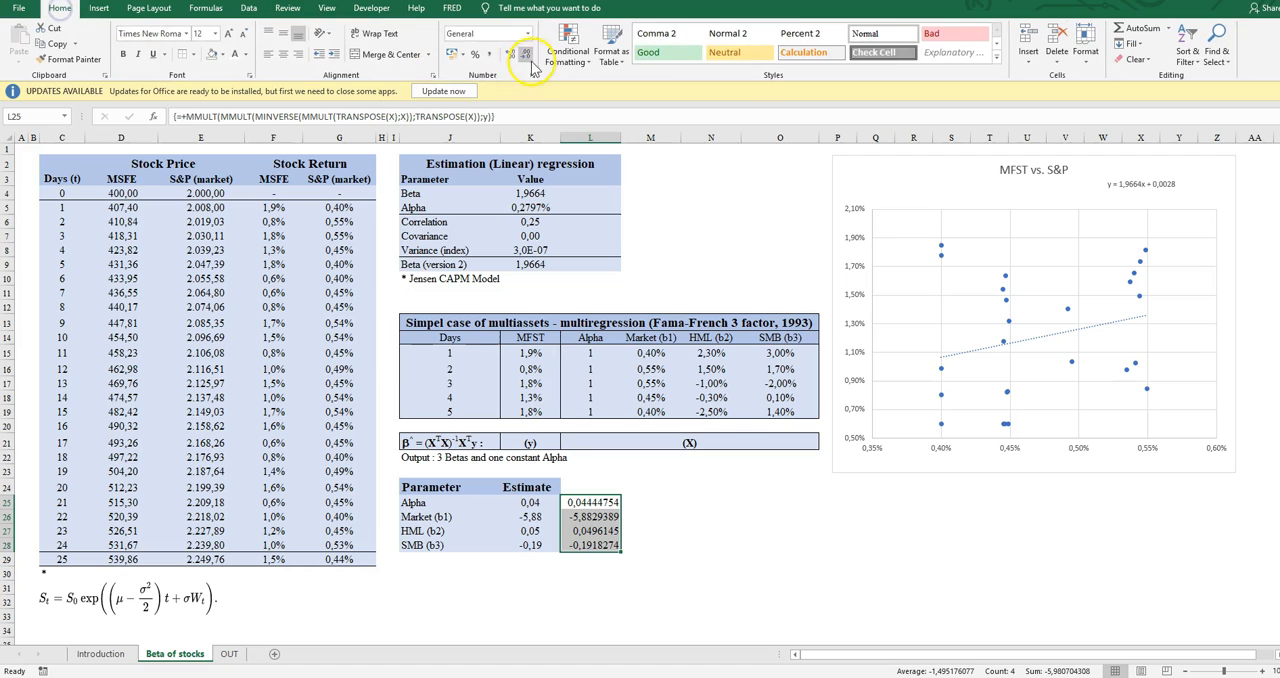
pyautogui.click(525, 53)
pyautogui.click(525, 53)
pyautogui.click(525, 53)
pyautogui.click(525, 53)
pyautogui.click(525, 53)
pyautogui.click(525, 53)
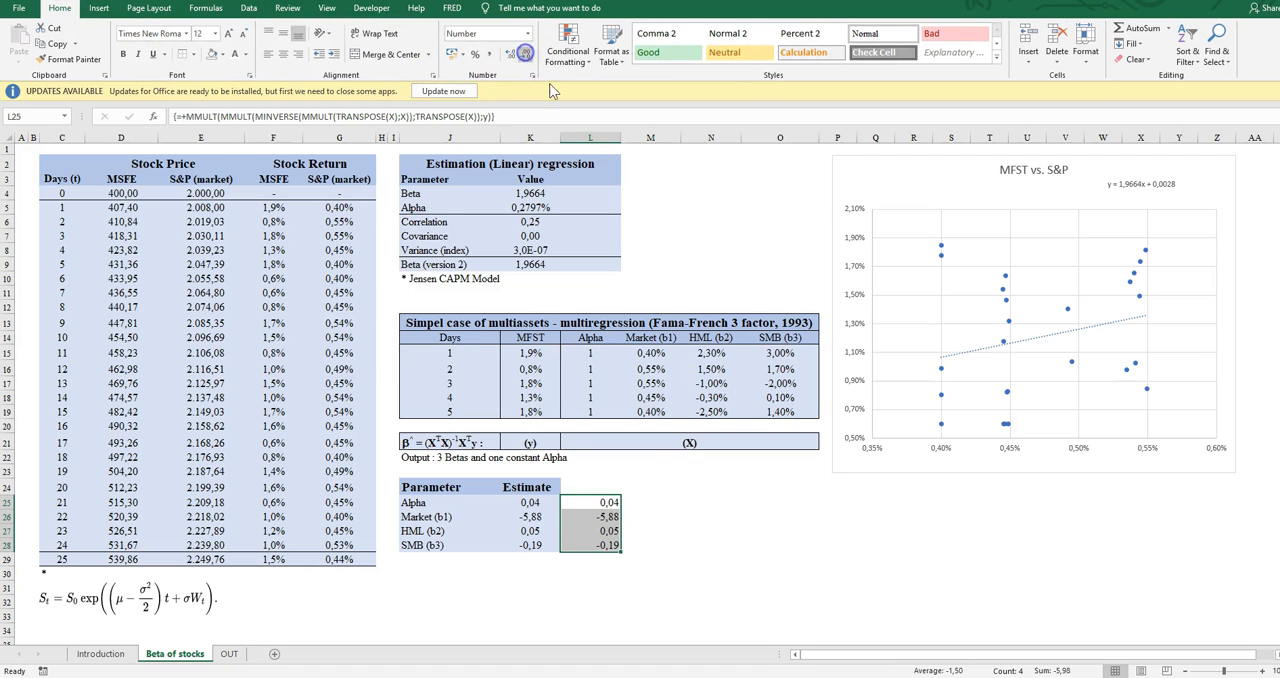
# - Compare the rebuilt estimates in column L with the original parameter estimates in column K
pyautogui.click(535, 503)
pyautogui.press('Right')
pyautogui.press('Left')
pyautogui.press('Right')
pyautogui.press('Left')
pyautogui.press('Right')
pyautogui.press('Left')
pyautogui.press('Down')
pyautogui.press('Up')
pyautogui.press('Right')
pyautogui.press('Up')
pyautogui.press('Up')
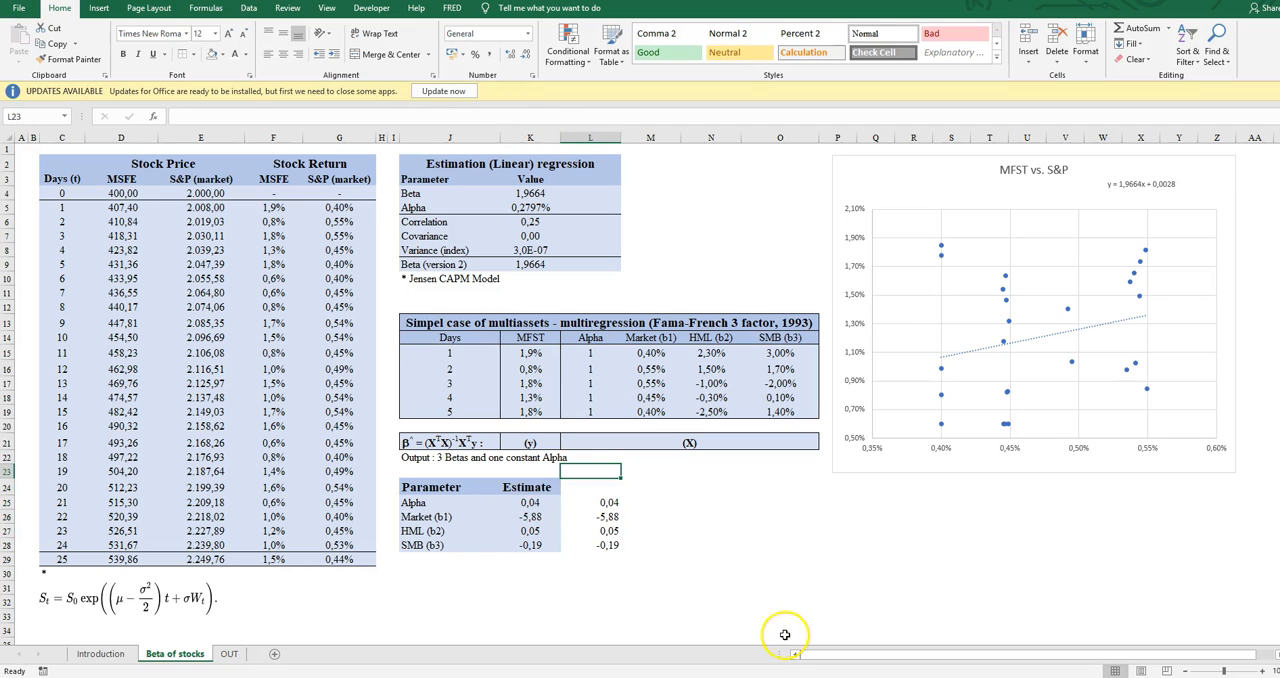
# - Leave the regression results, switch to the OUT sheet and select cell A1
pyautogui.click(709, 502)
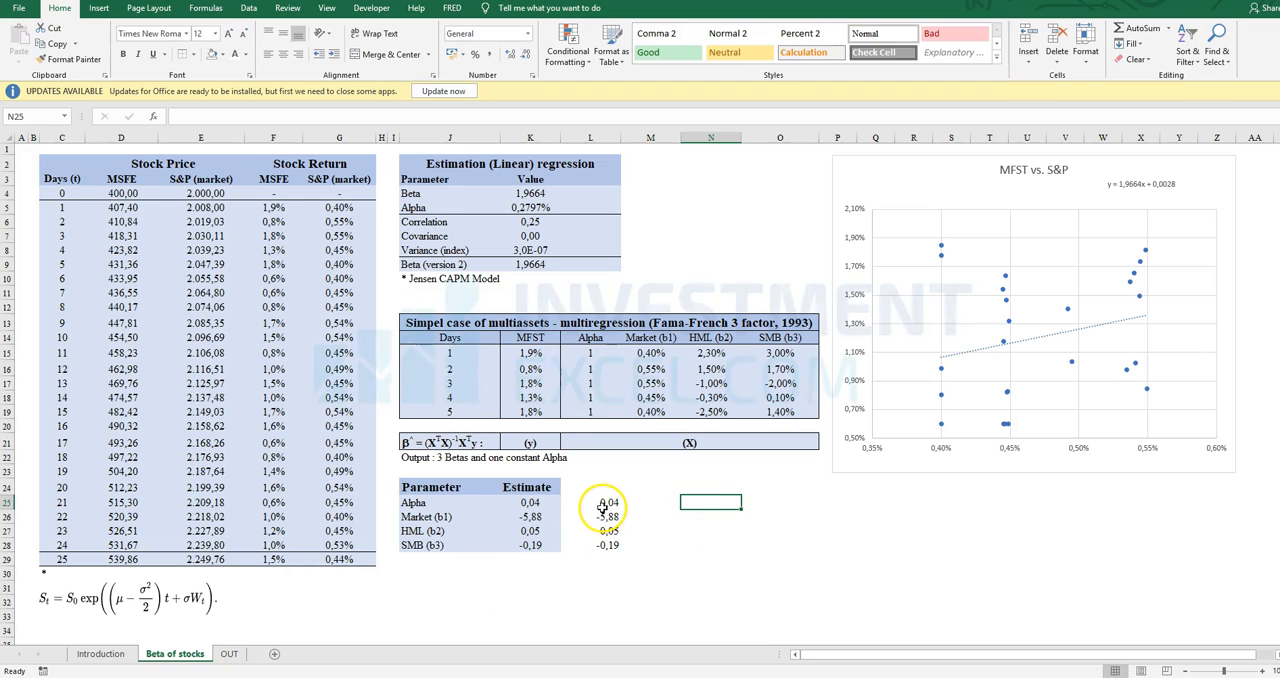
pyautogui.click(229, 654)
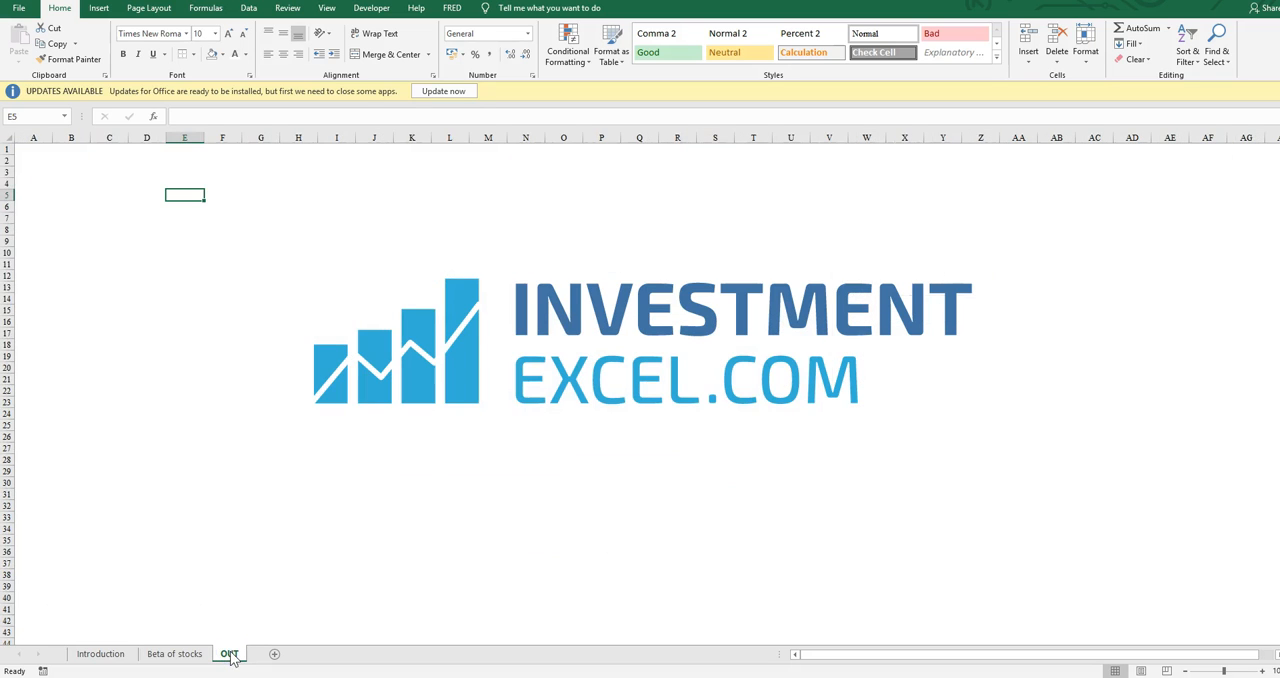
pyautogui.click(34, 149)
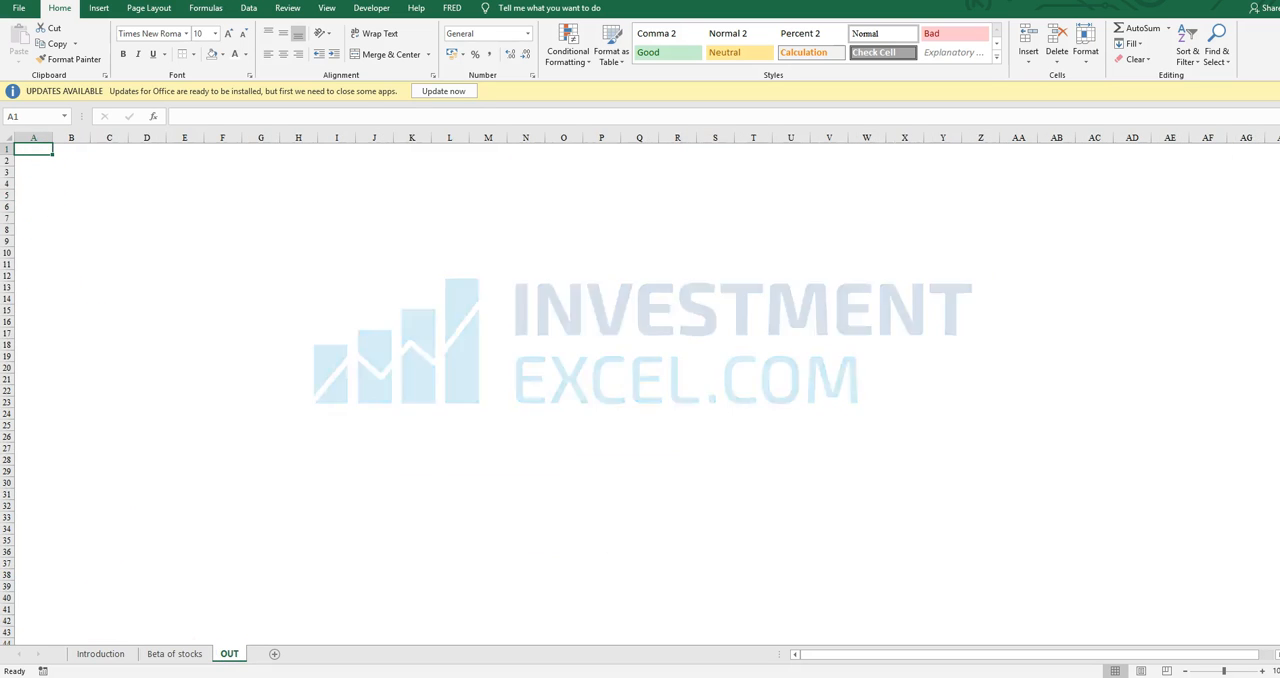